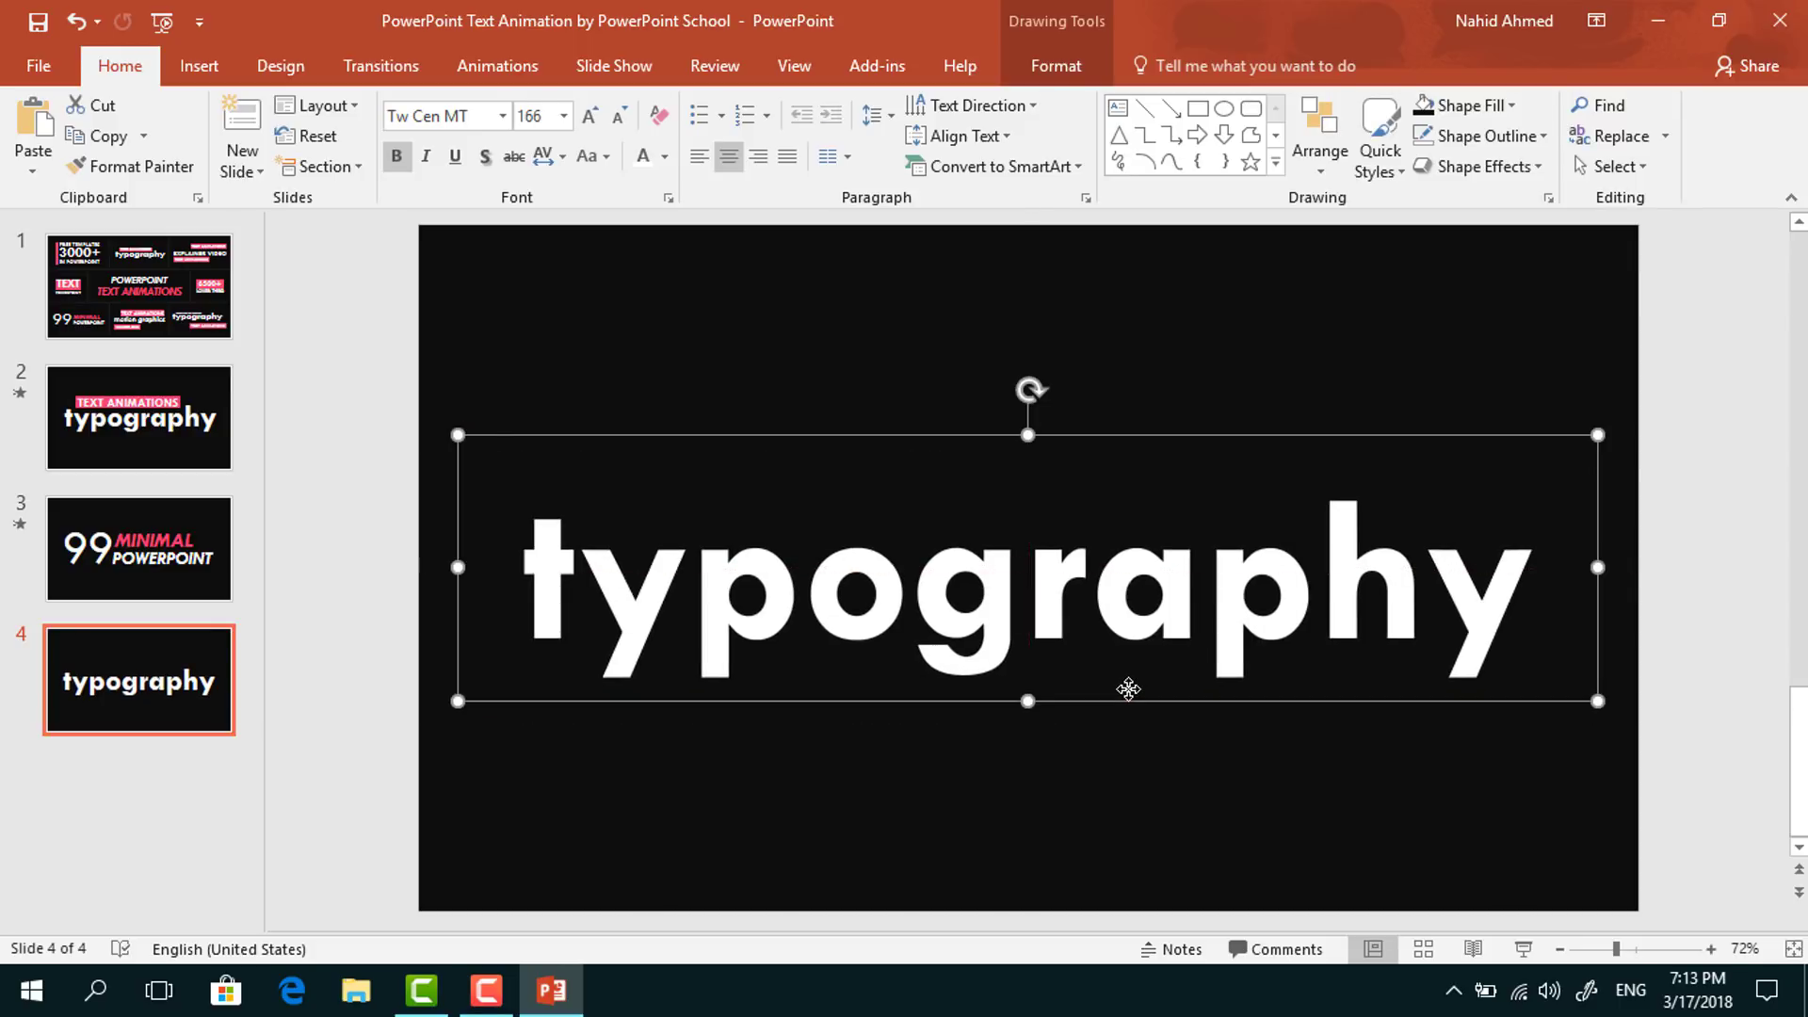
- Deselect the 166-point white Tw Cen MT 'typography' text box on the black slide 4
click(838, 321)
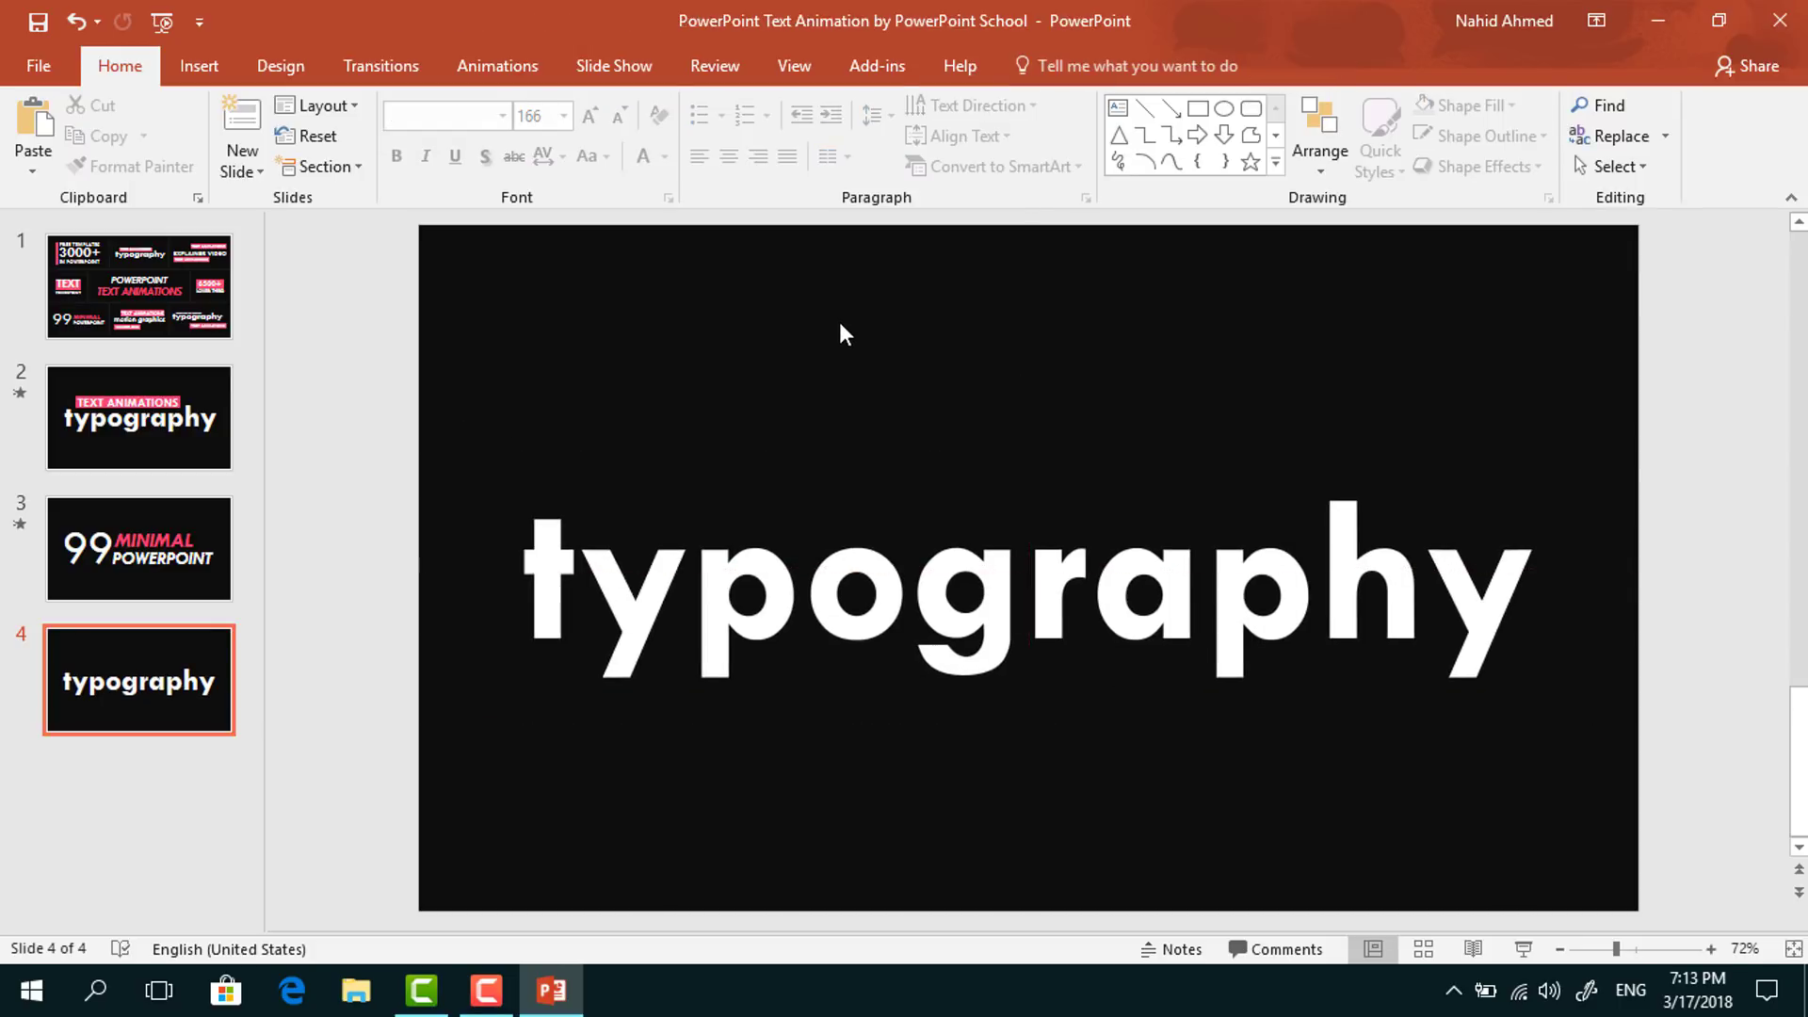
- Draw a rectangle across the top of 'typography', fill it pink and remove its outline
click(1198, 109)
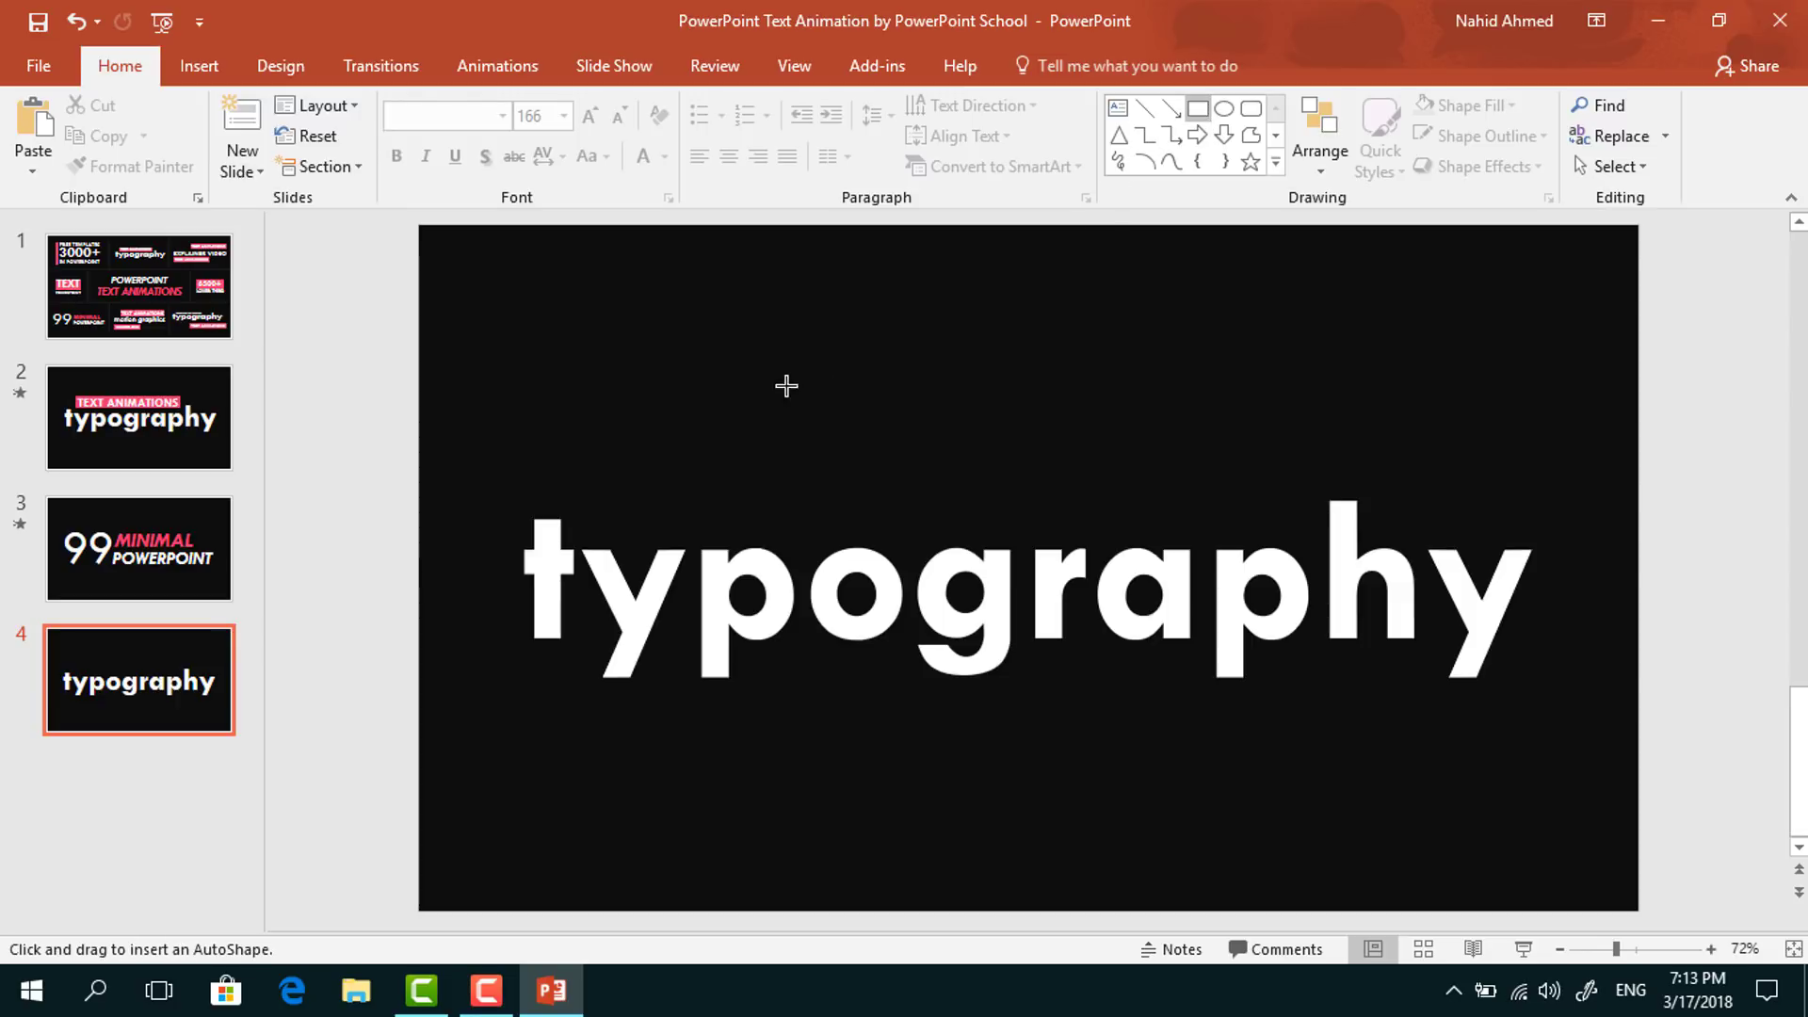
mouse_move(591, 456)
mouse_down()
mouse_move(618, 481)
mouse_move(1000, 528)
mouse_move(1290, 537)
mouse_up()
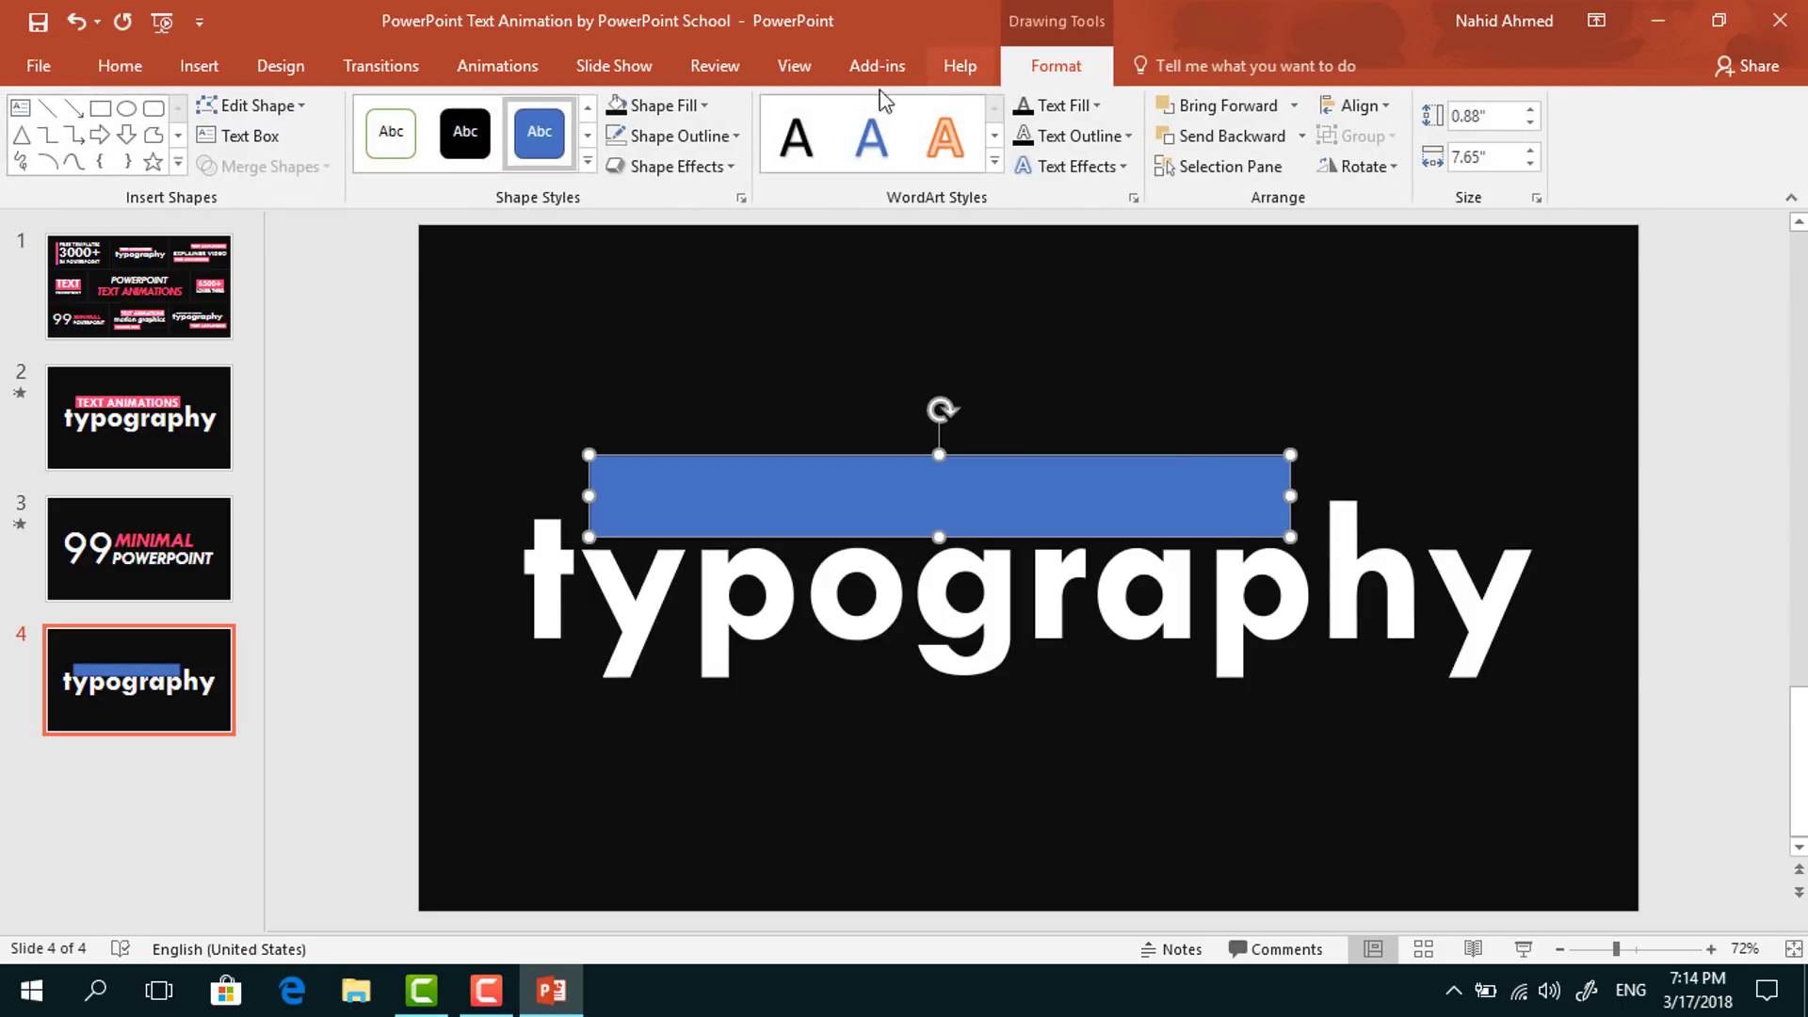
click(664, 105)
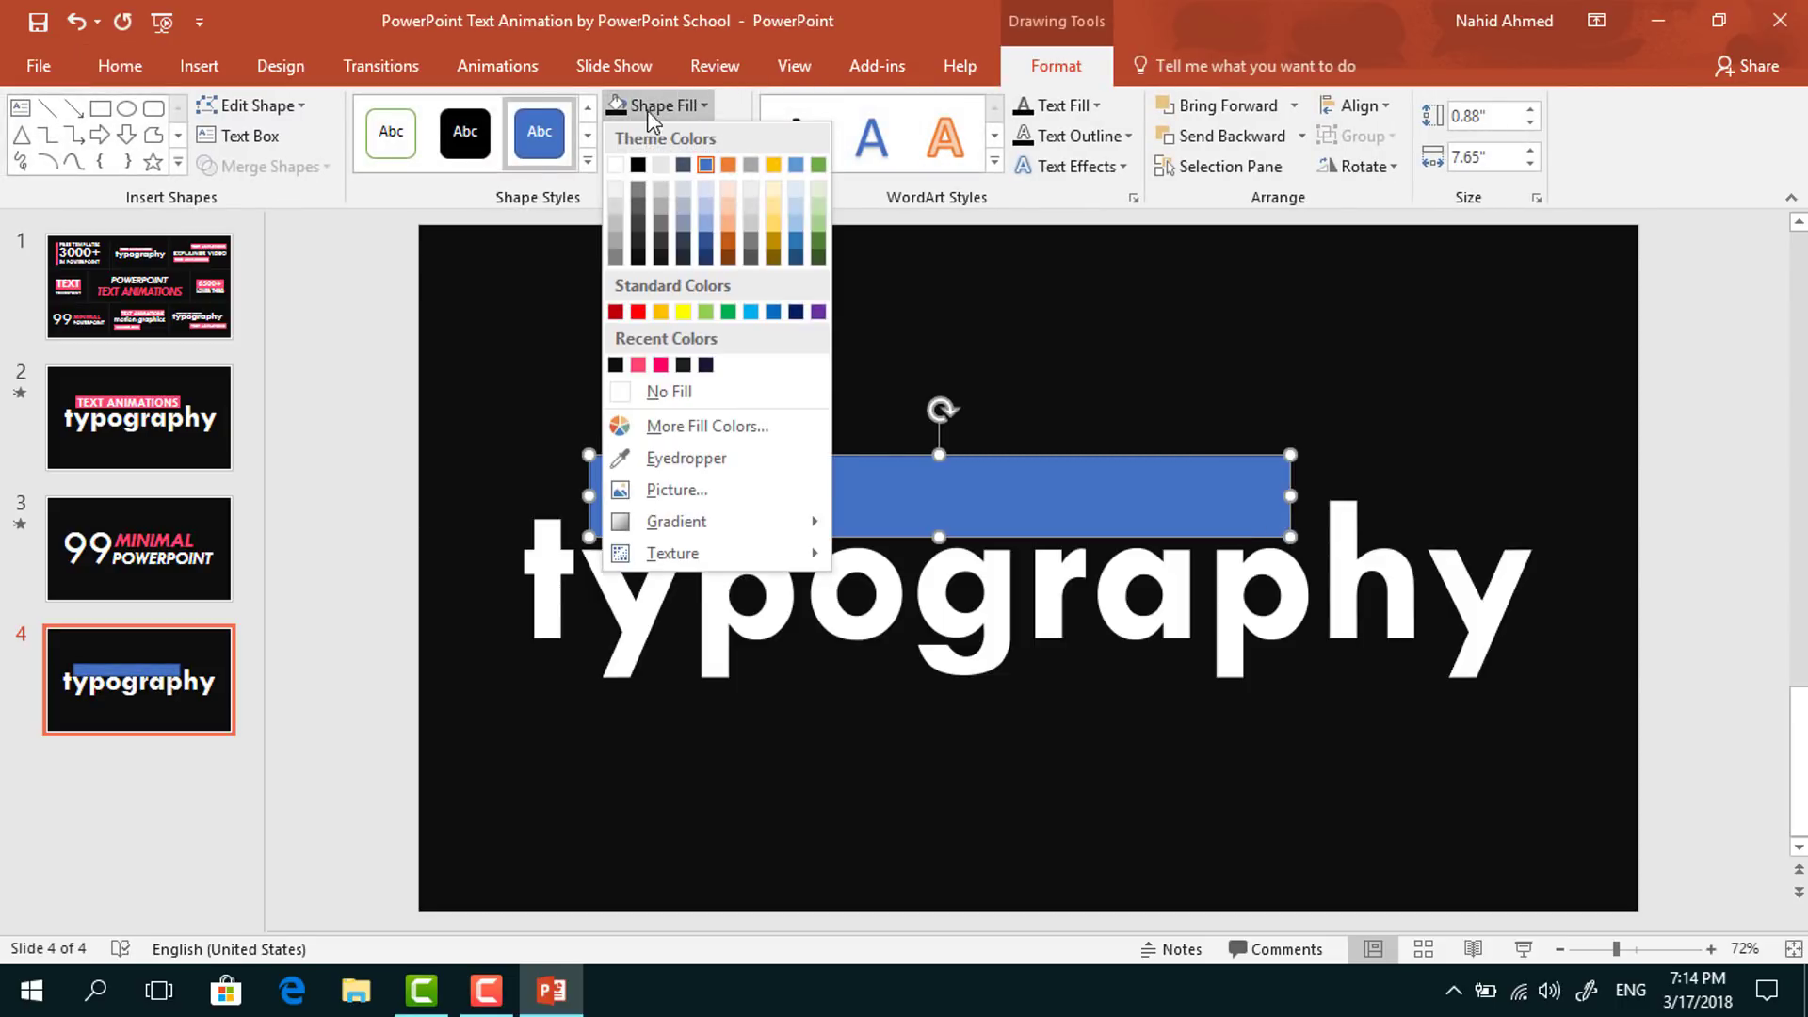
click(639, 367)
click(718, 140)
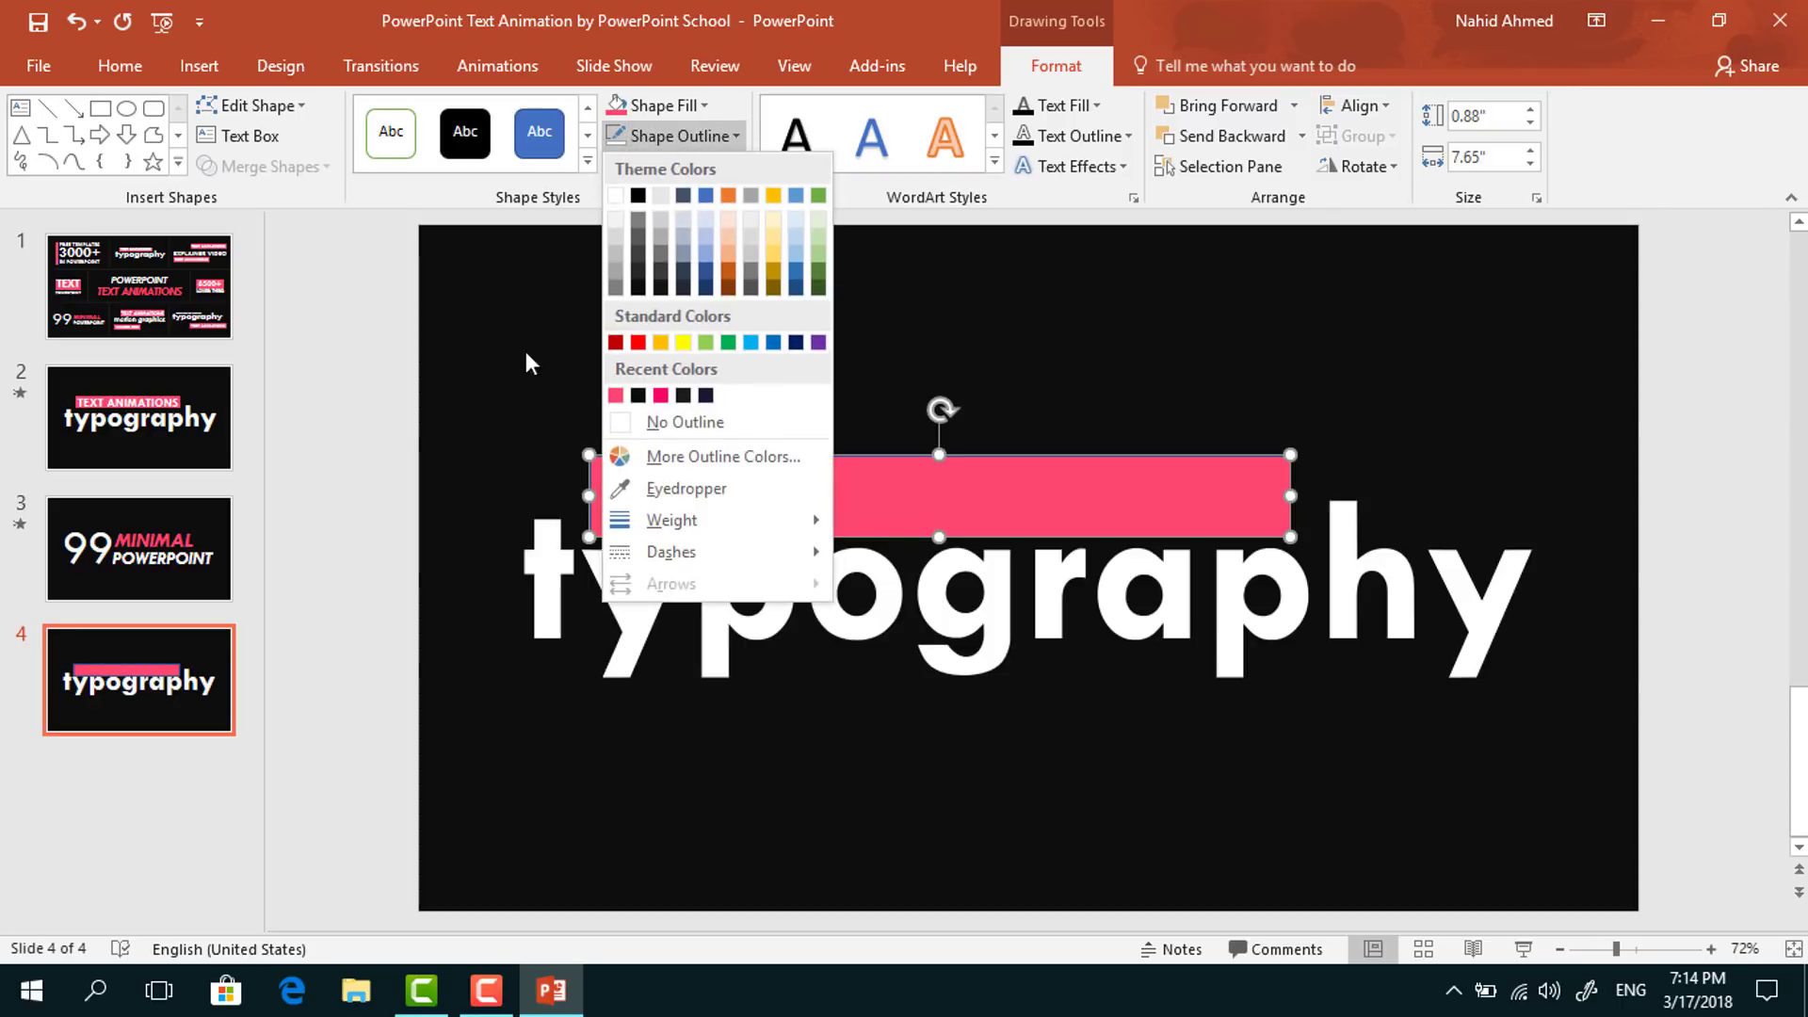
click(623, 428)
click(1128, 335)
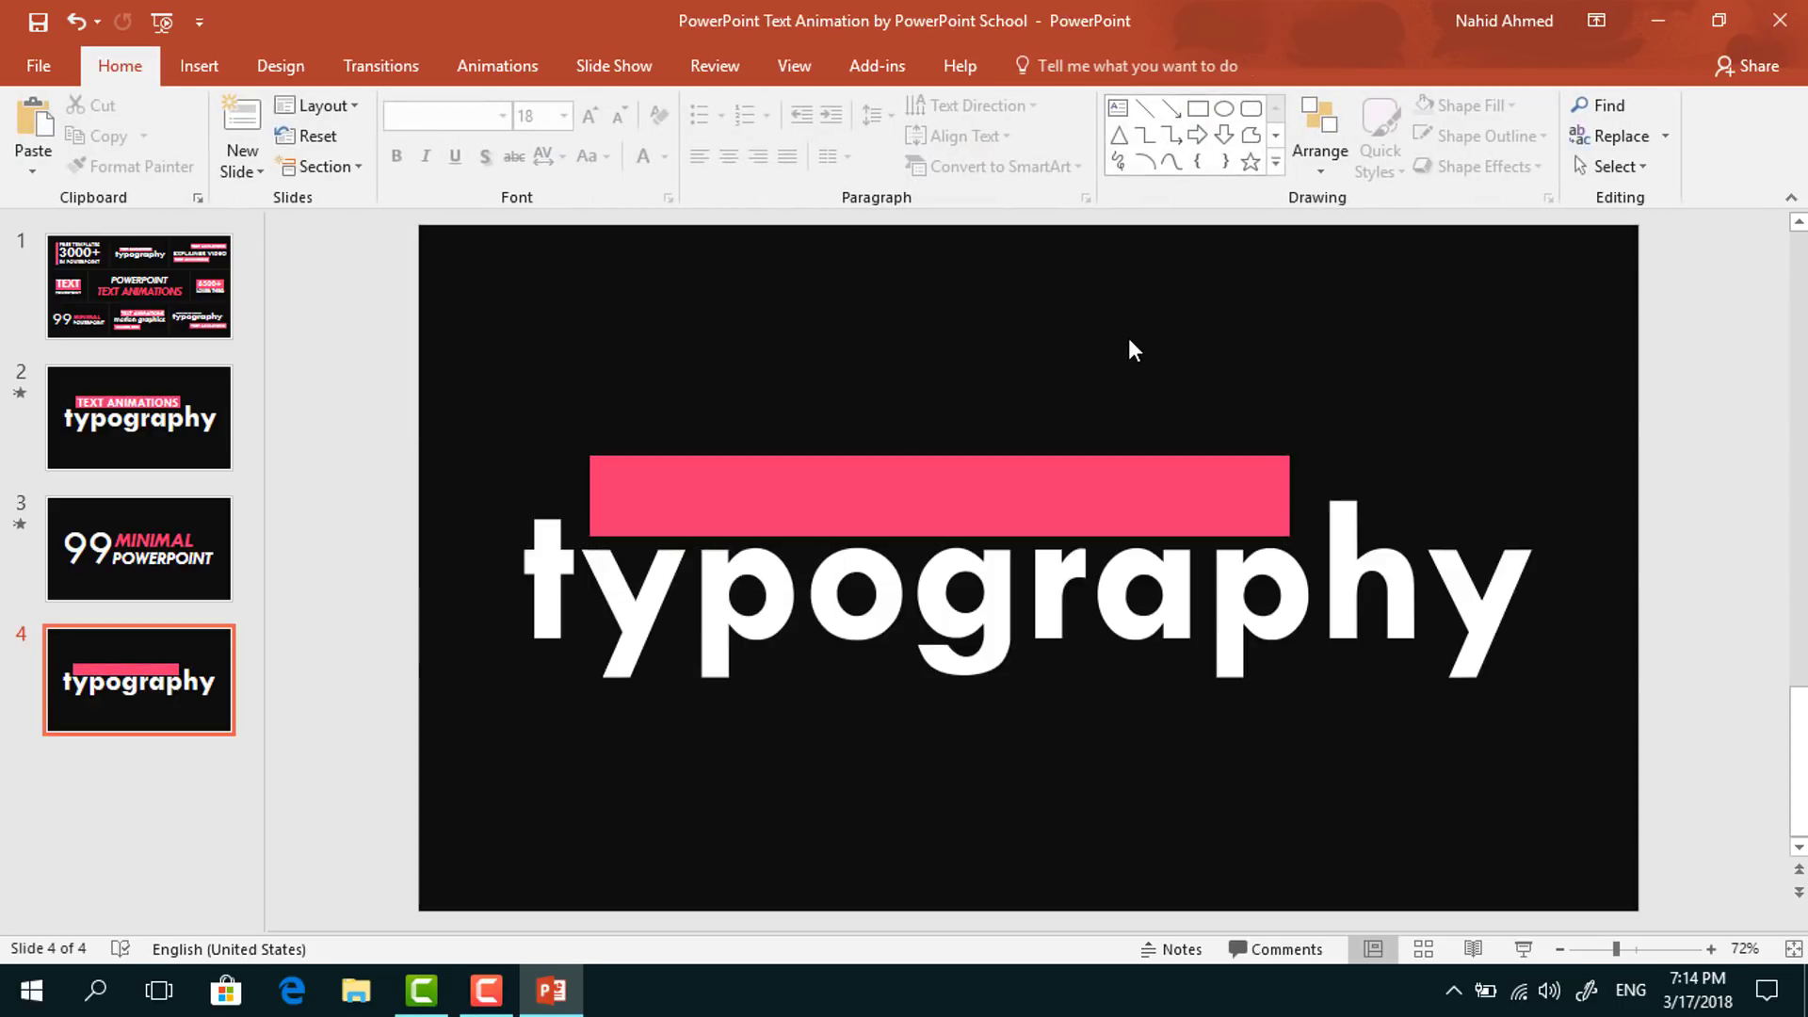
- Add a text box reading 'TEXT ANIMATION' in bold, white, centred 66-point Tw Cen MT
click(1118, 108)
mouse_move(597, 456)
mouse_down()
mouse_move(710, 496)
mouse_move(937, 526)
mouse_move(1090, 512)
mouse_move(1262, 539)
mouse_up()
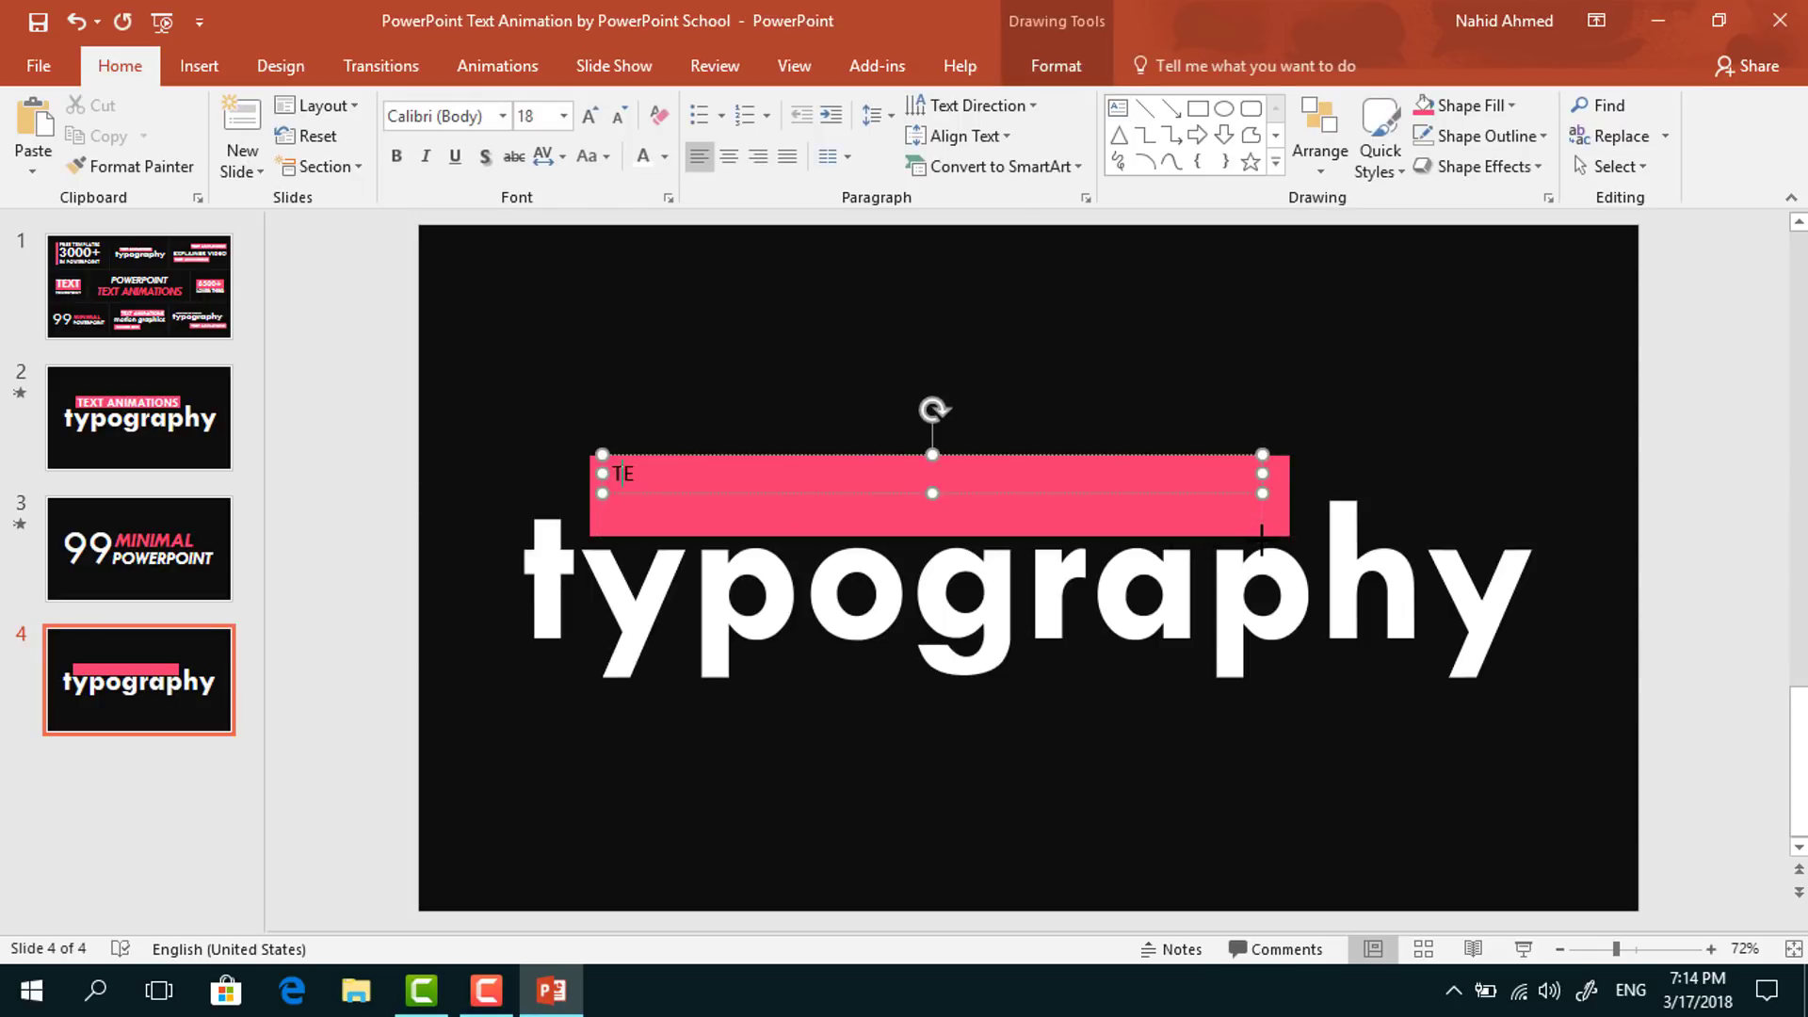
text(TEXT ANIMATION)
key(ctrl+a)
click(454, 116)
text(T)
key(Return)
click(396, 156)
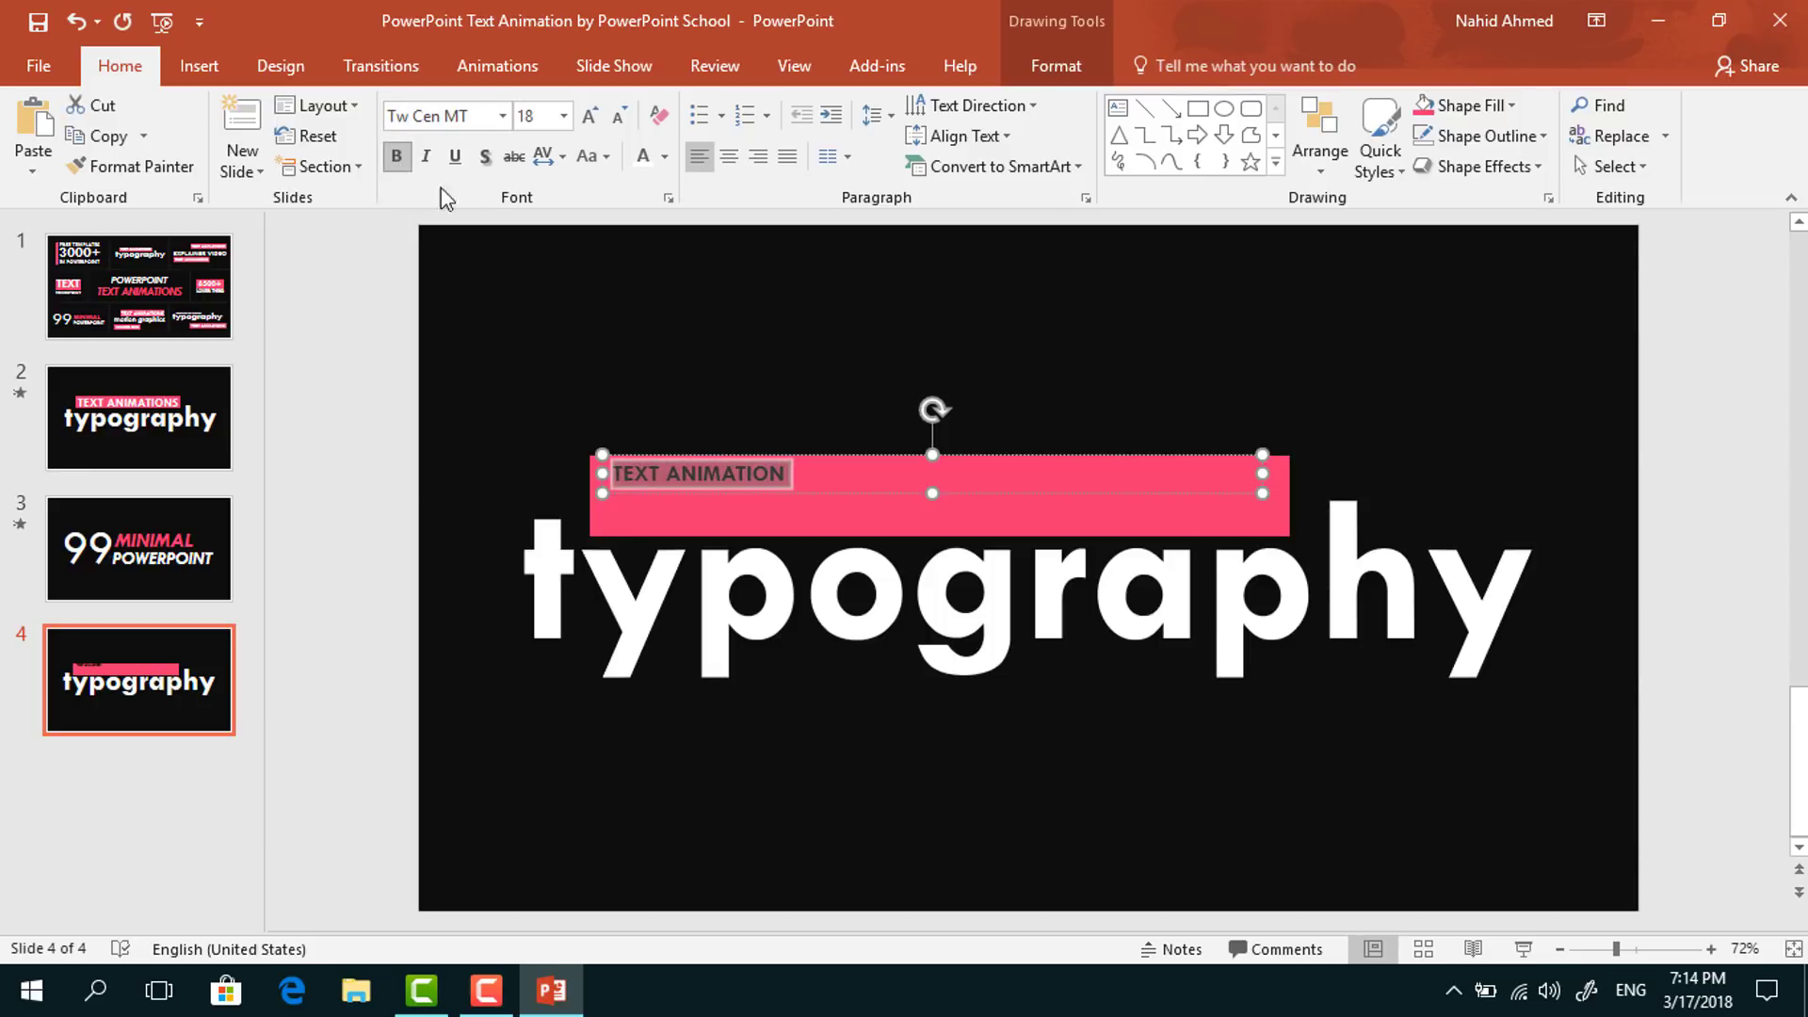
click(638, 160)
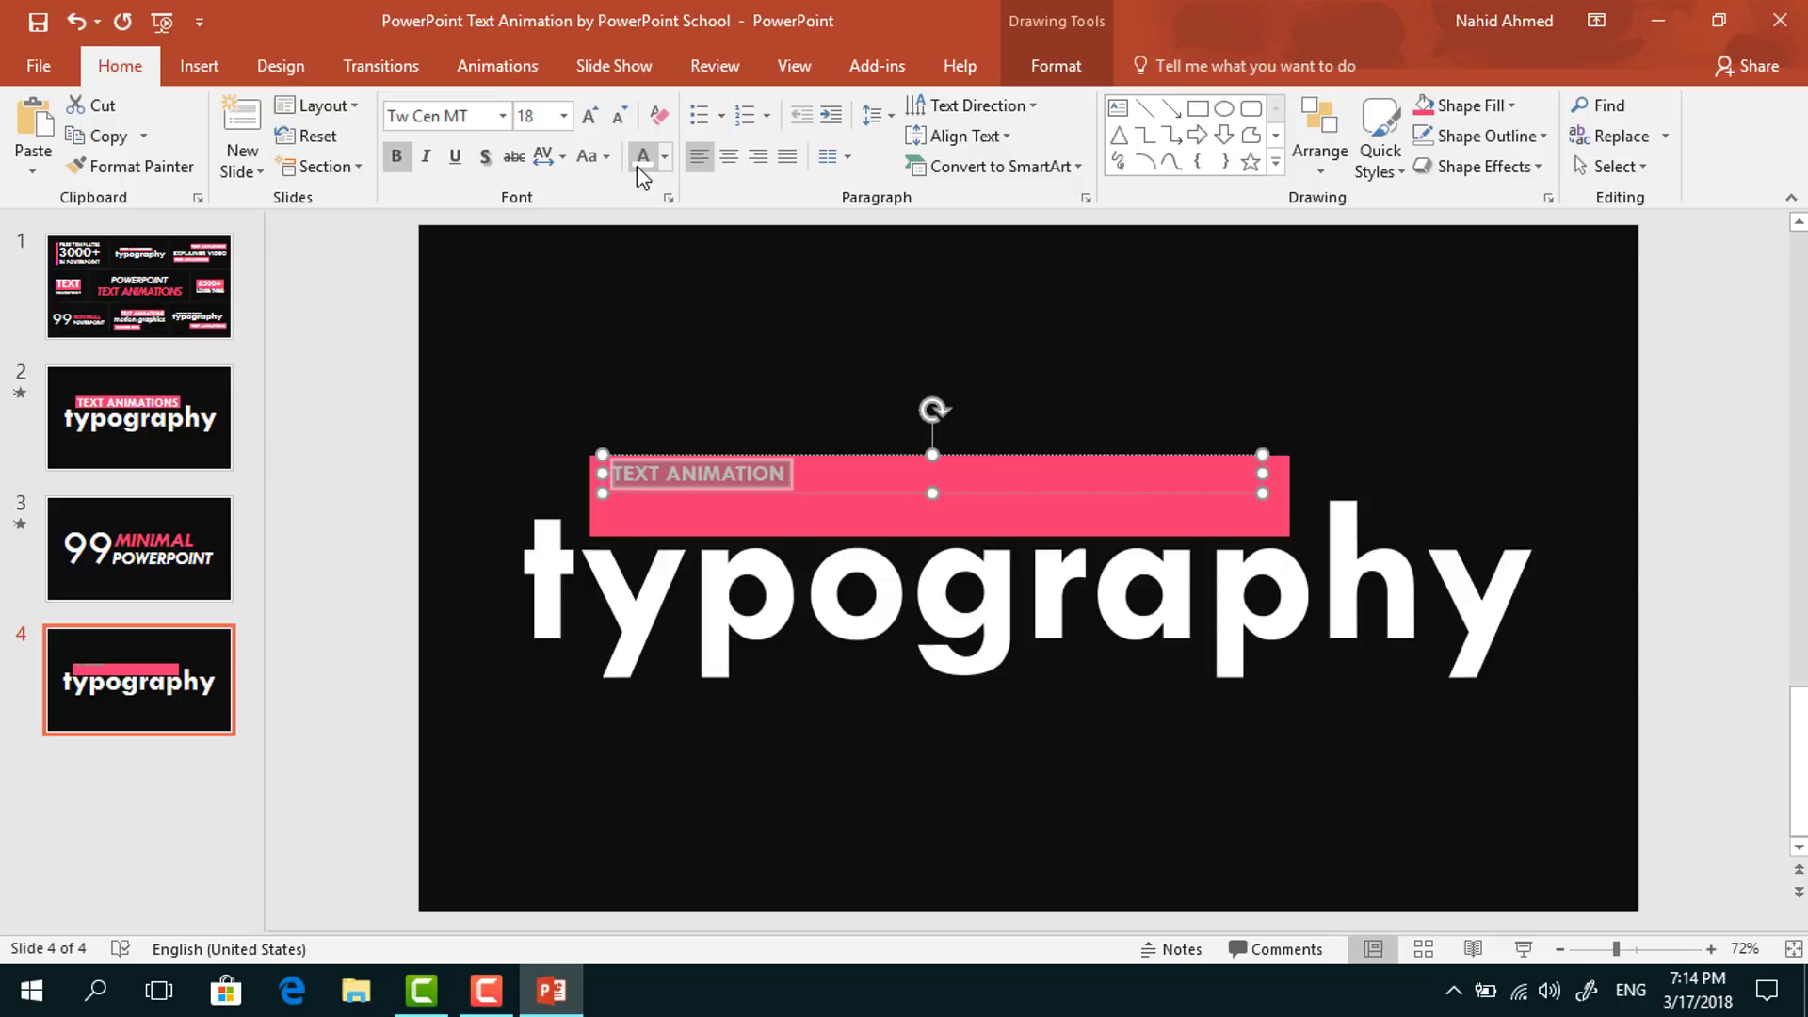
click(731, 158)
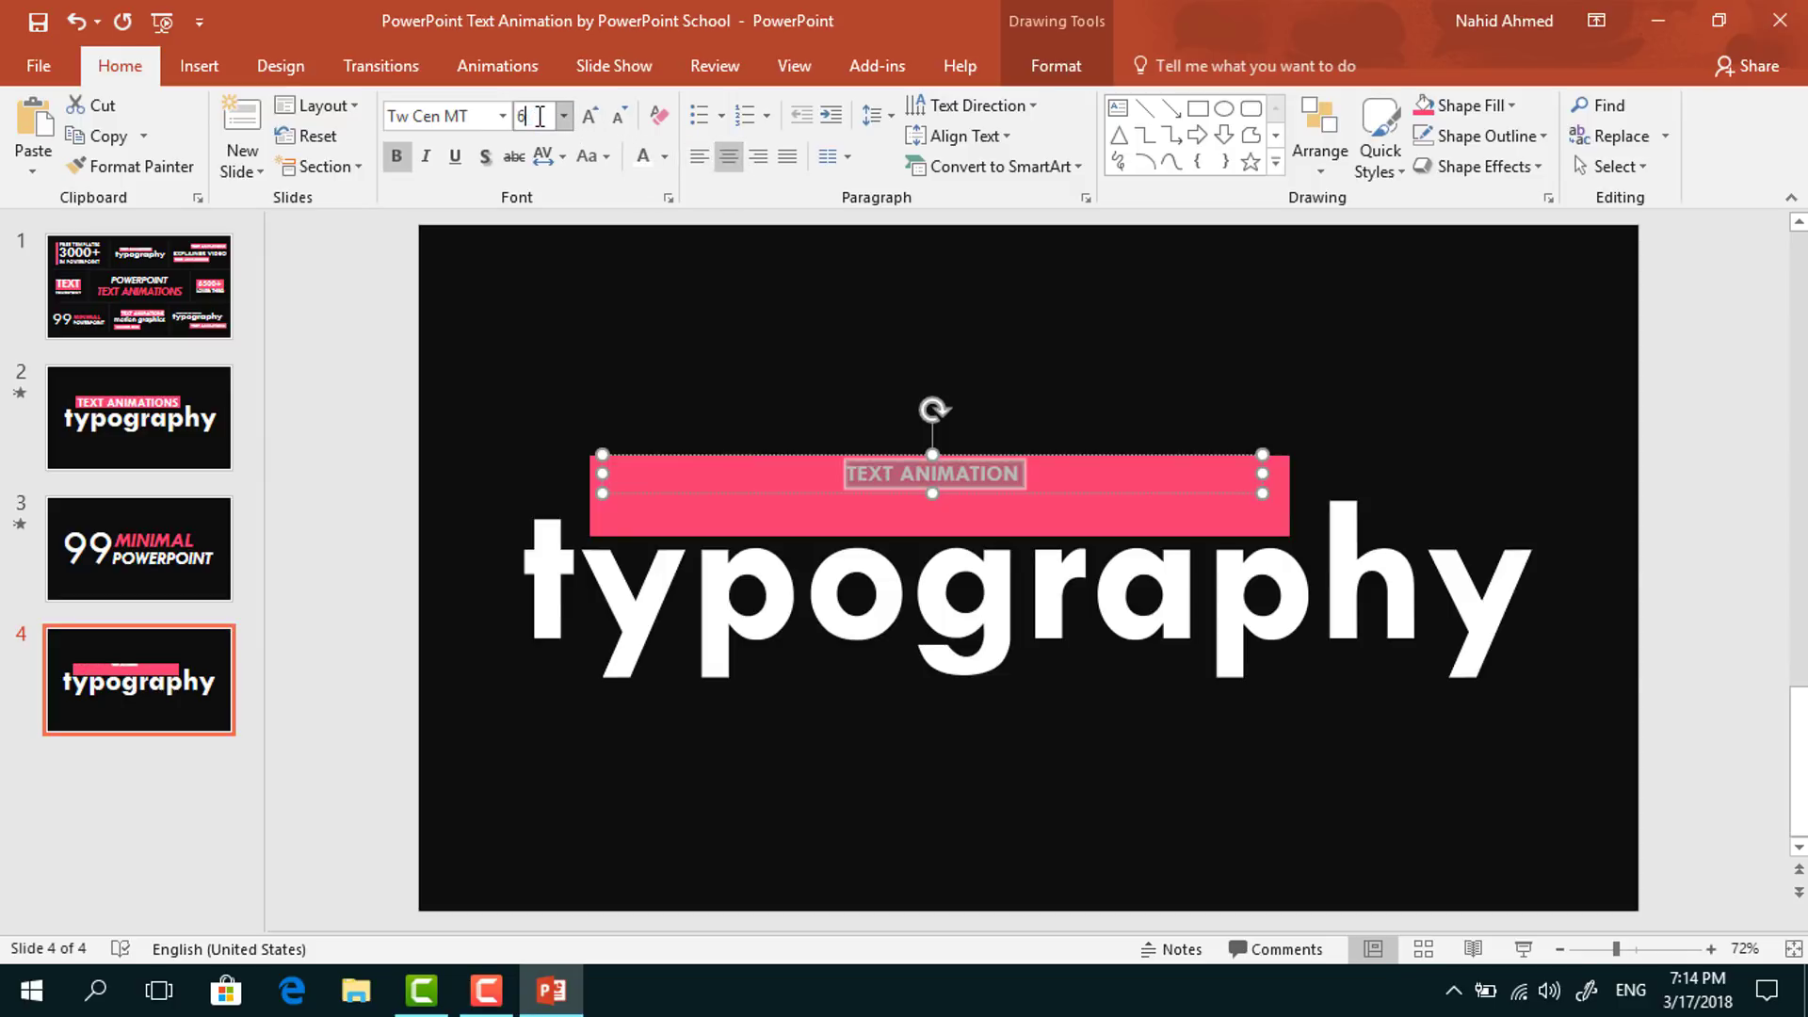
key(Return)
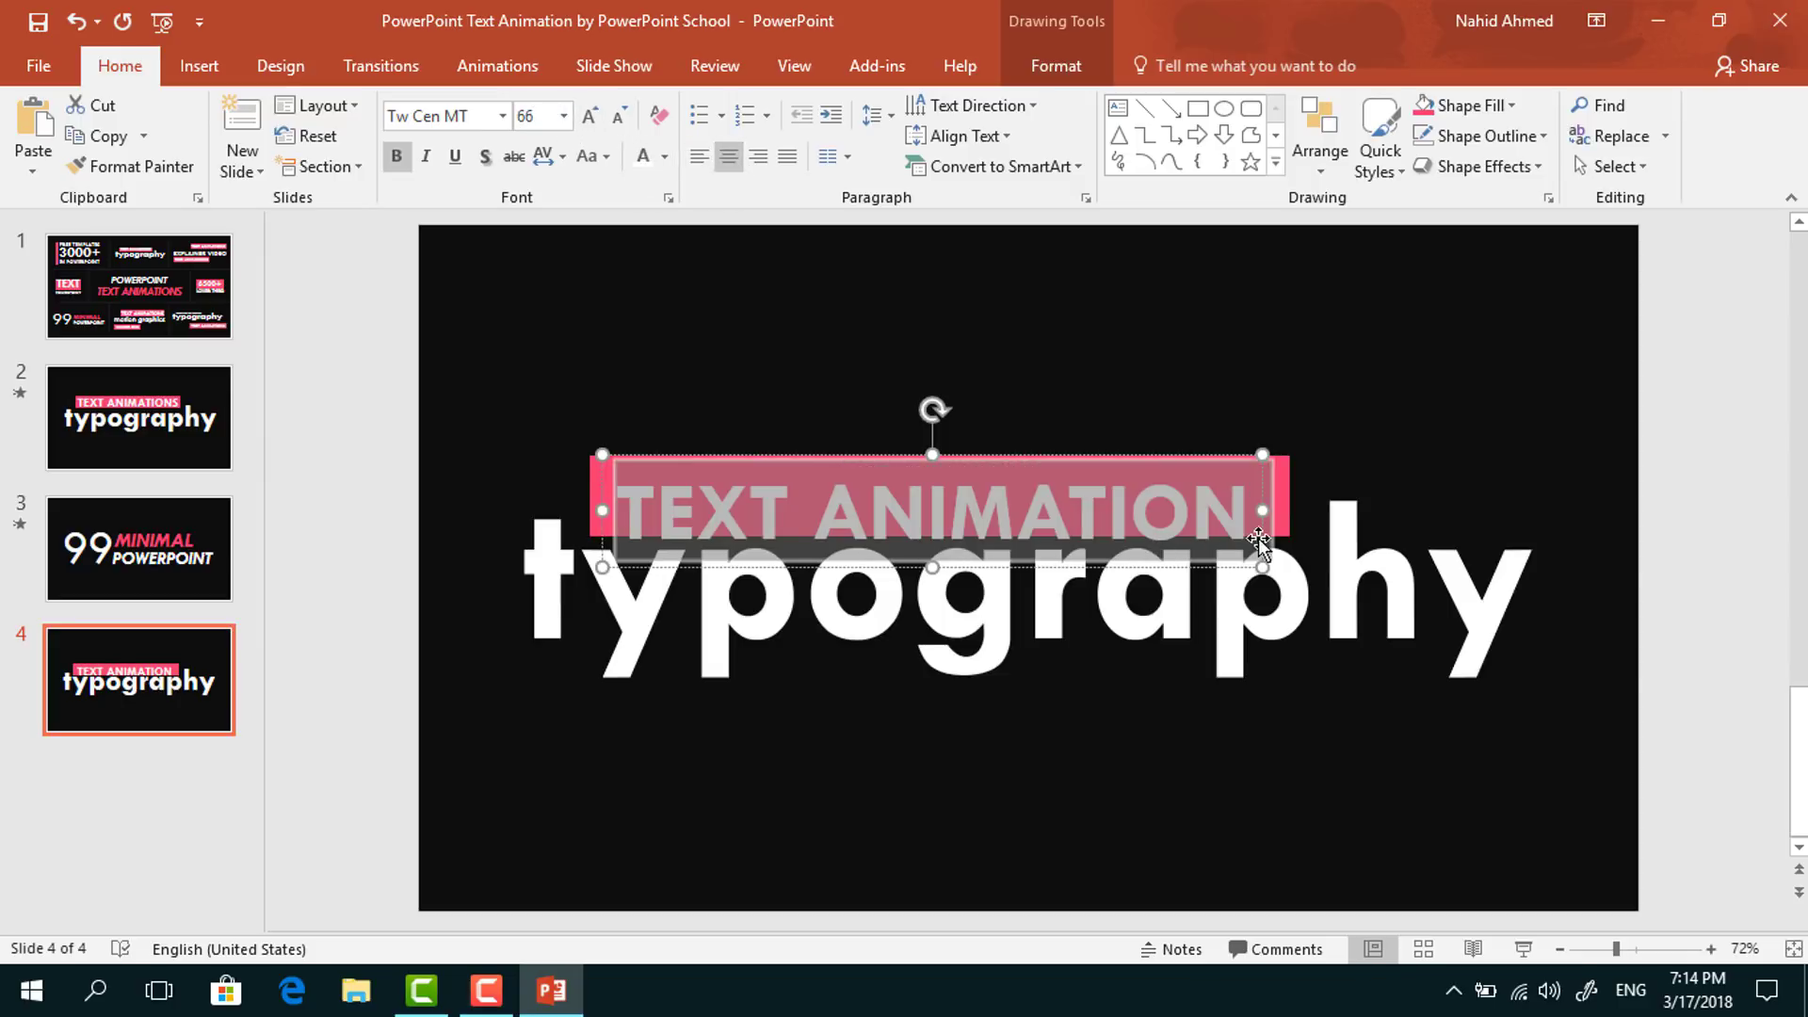
- Move the caption onto the pink bar and shift both into place above 'typography'
drag(1257, 527, 1248, 496)
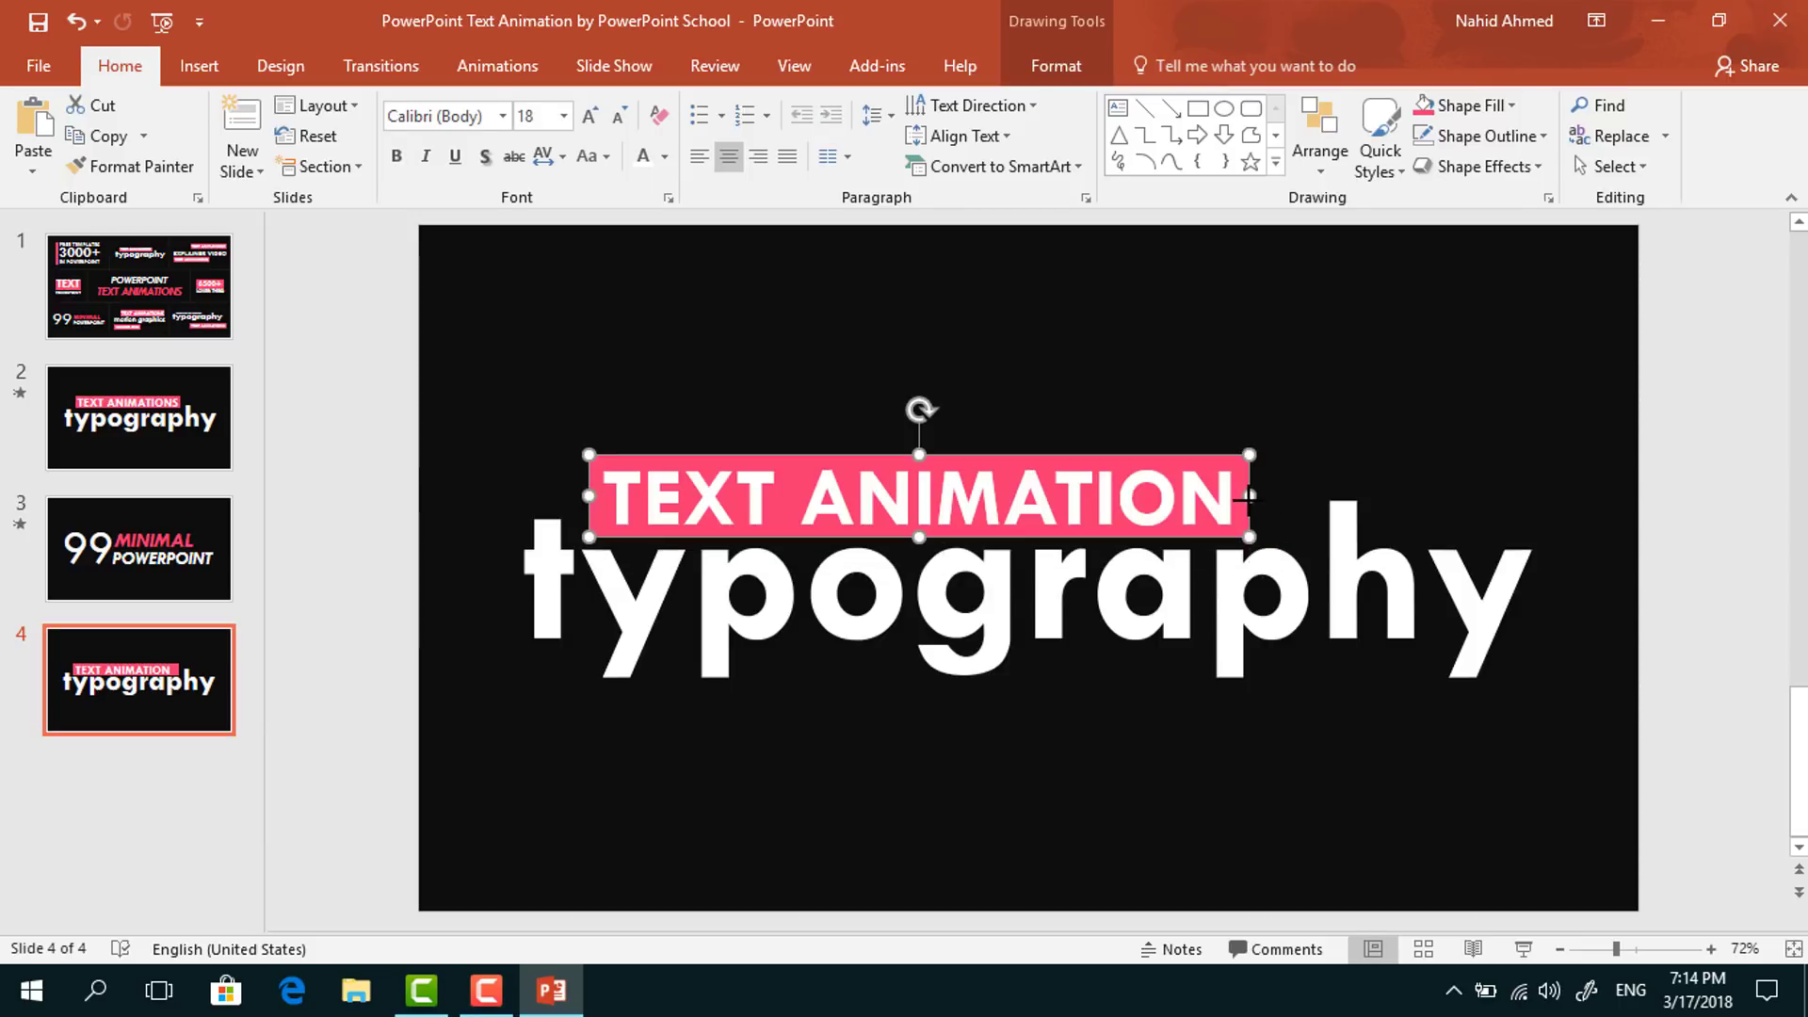
shift+click(1213, 487)
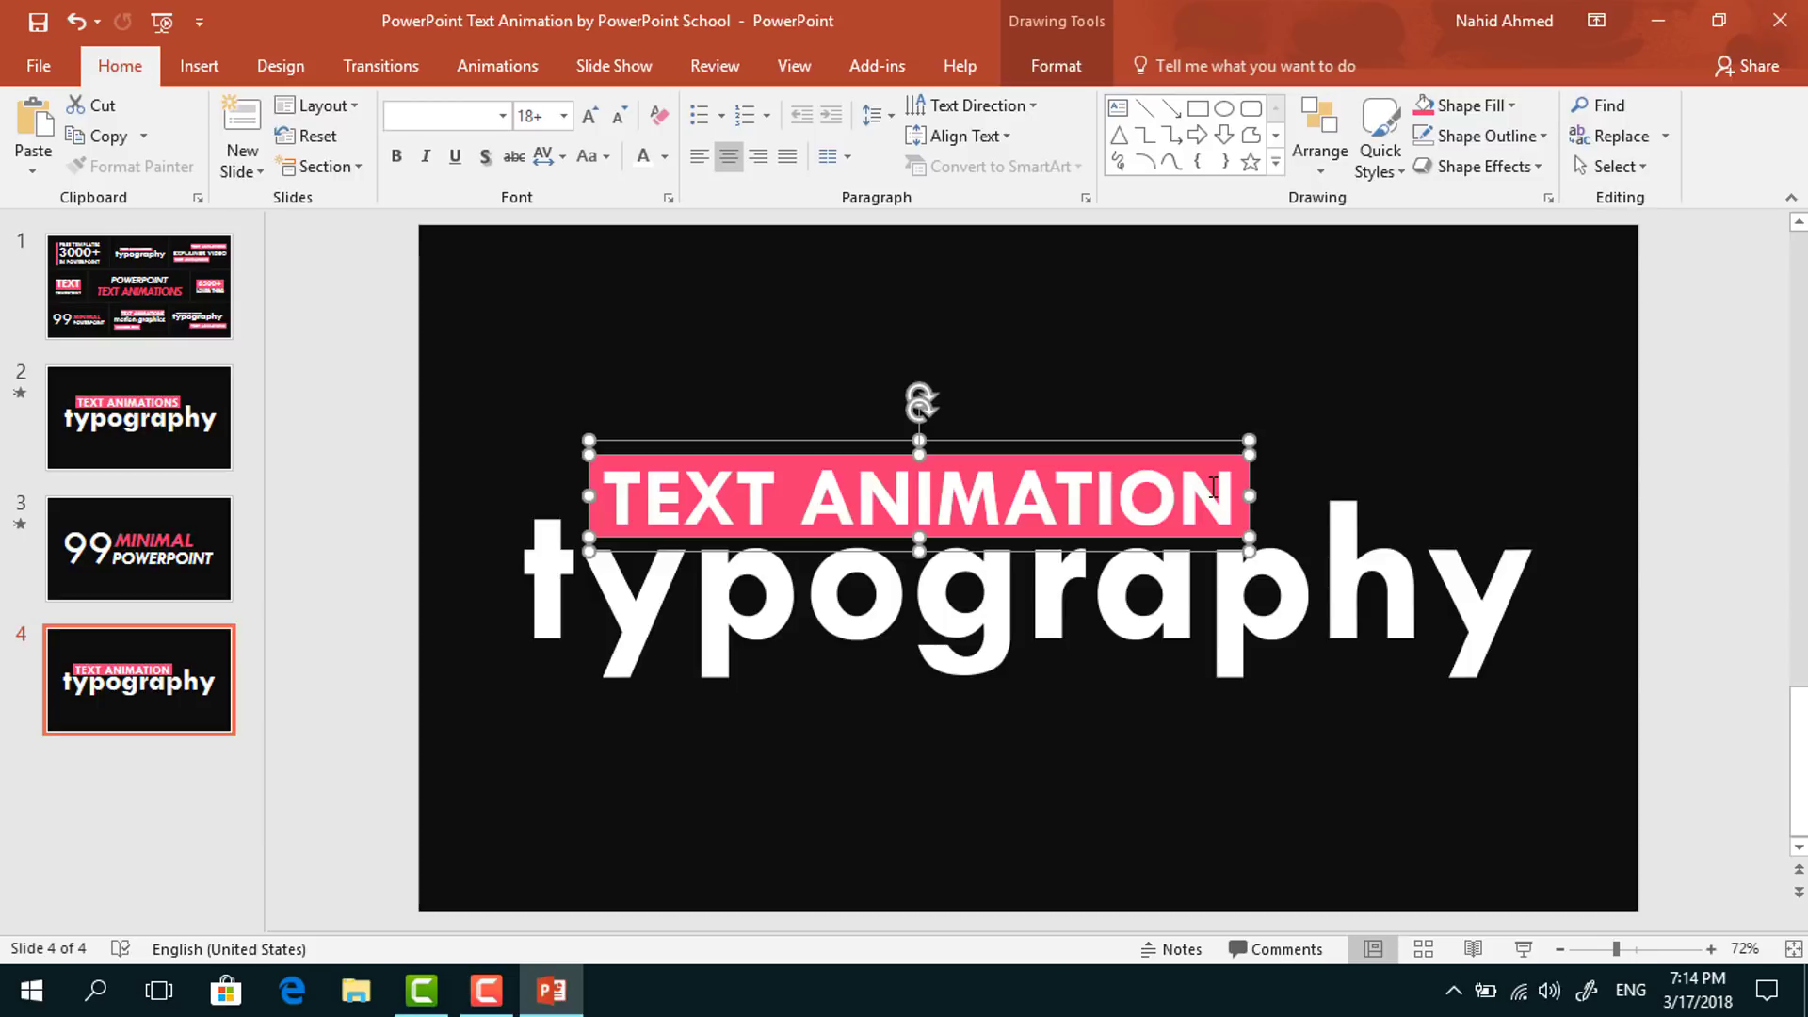
drag(1241, 461, 1267, 437)
click(1524, 756)
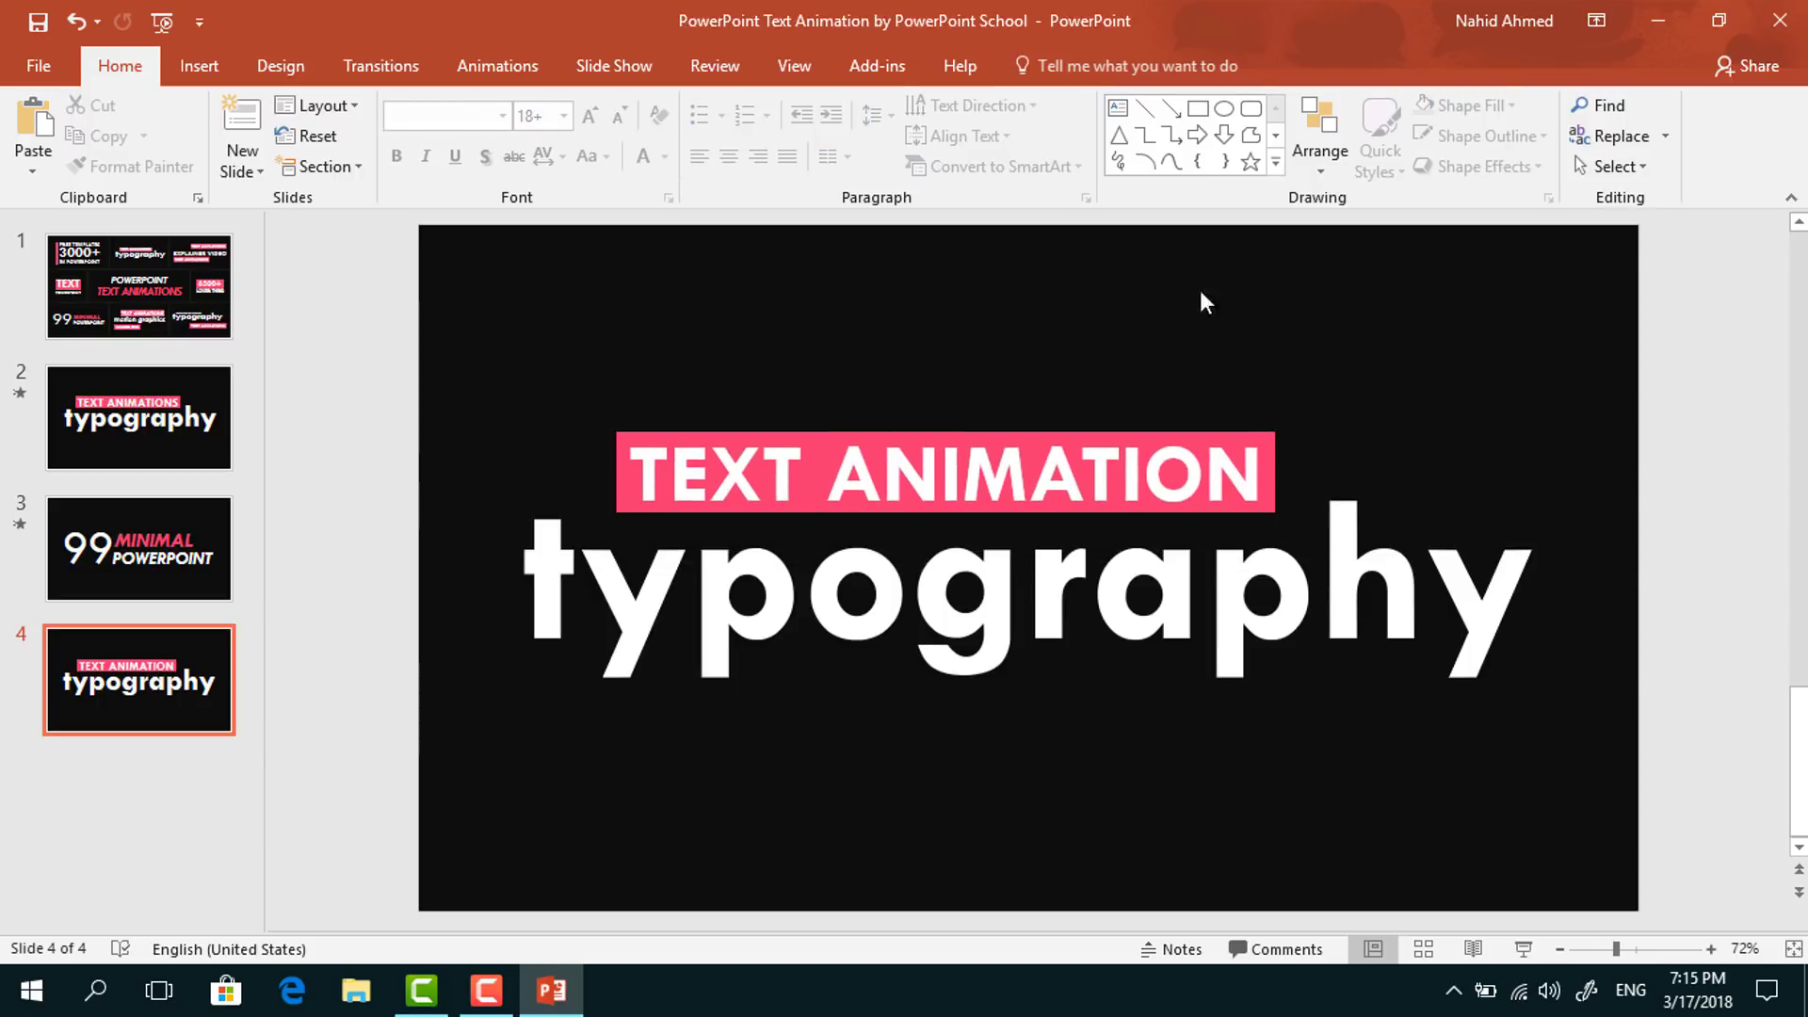
- Draw a black, outline-free rectangle covering the lower part of 'typography'
click(1196, 111)
mouse_move(598, 514)
mouse_down()
mouse_move(867, 649)
mouse_move(1140, 720)
mouse_move(1260, 808)
mouse_move(1301, 910)
mouse_up()
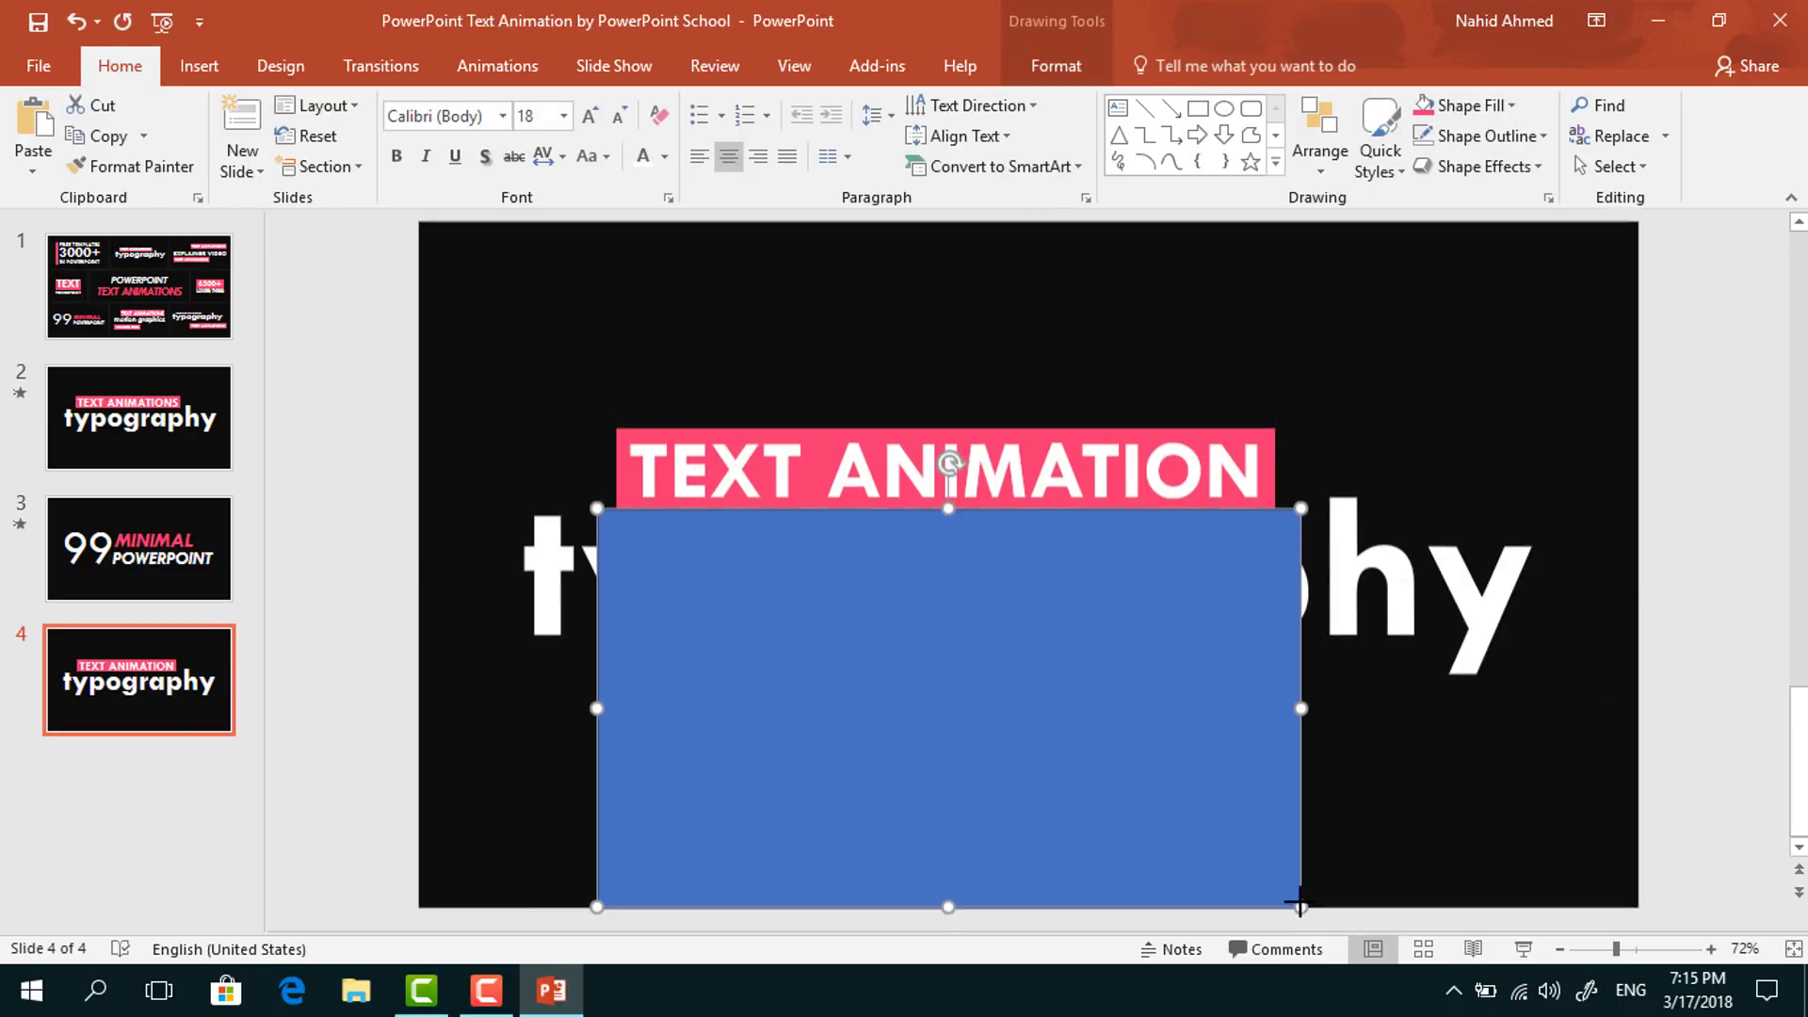
click(1056, 66)
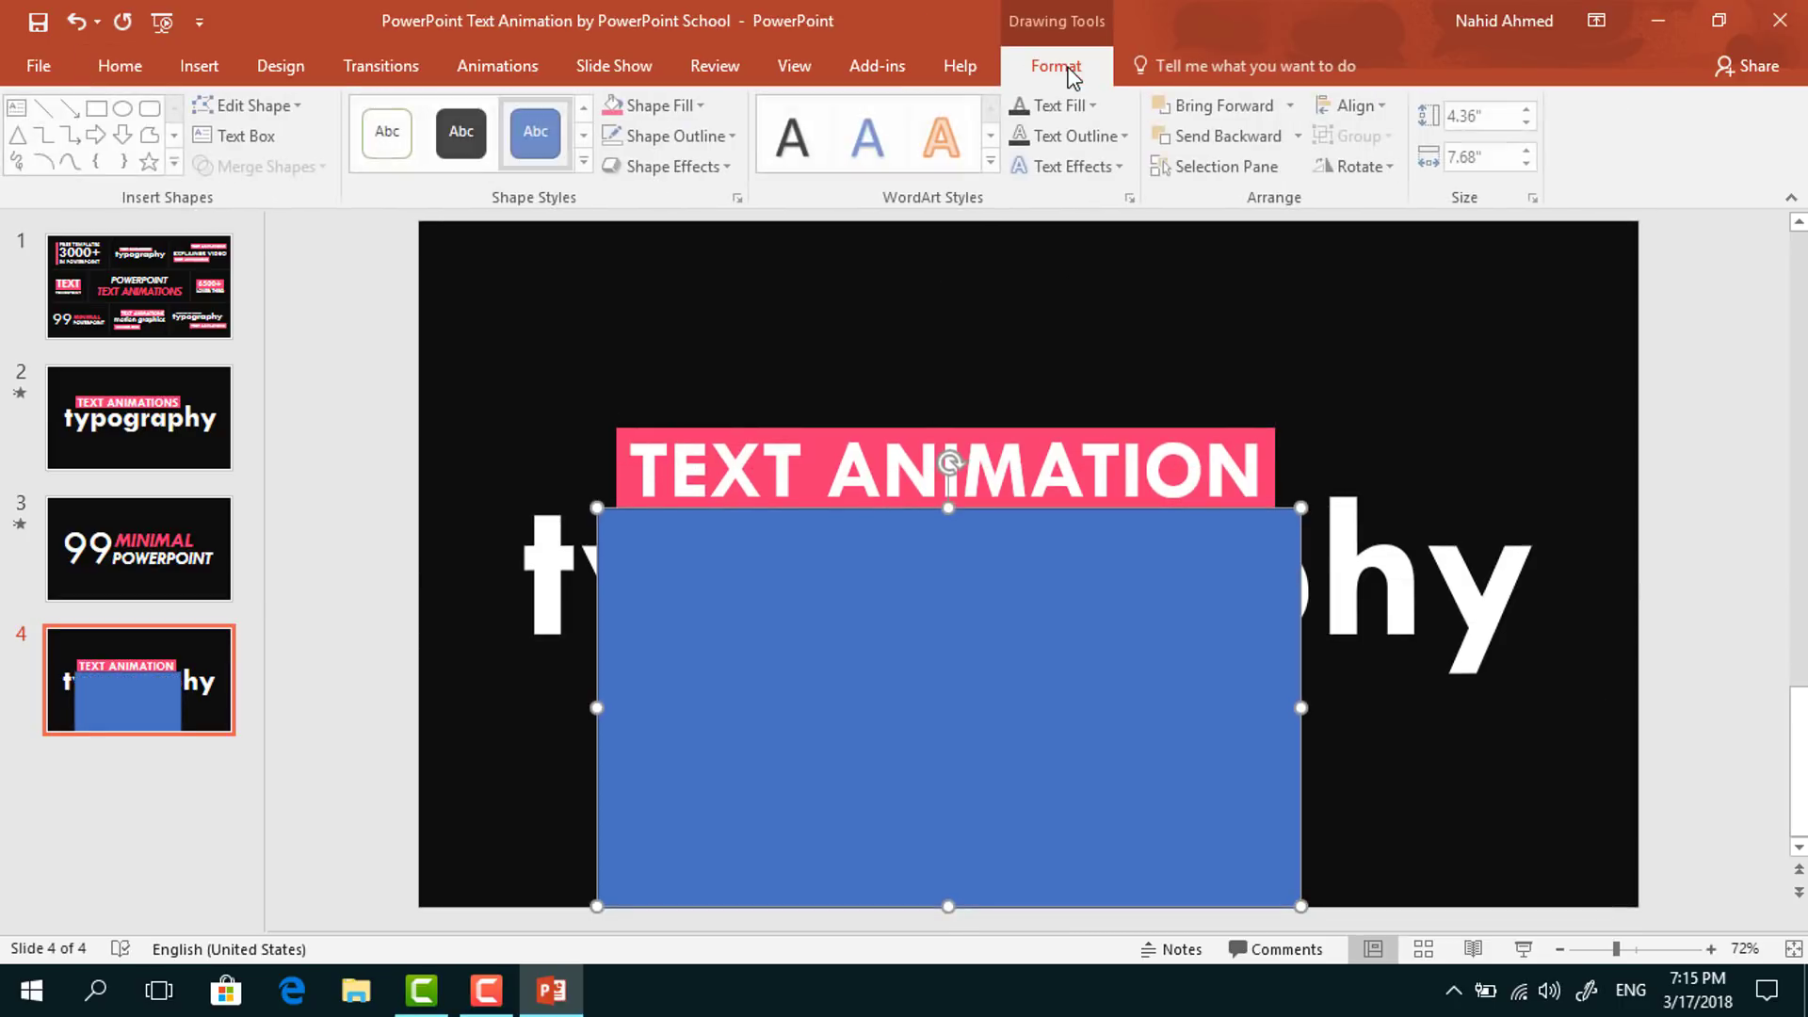
click(659, 105)
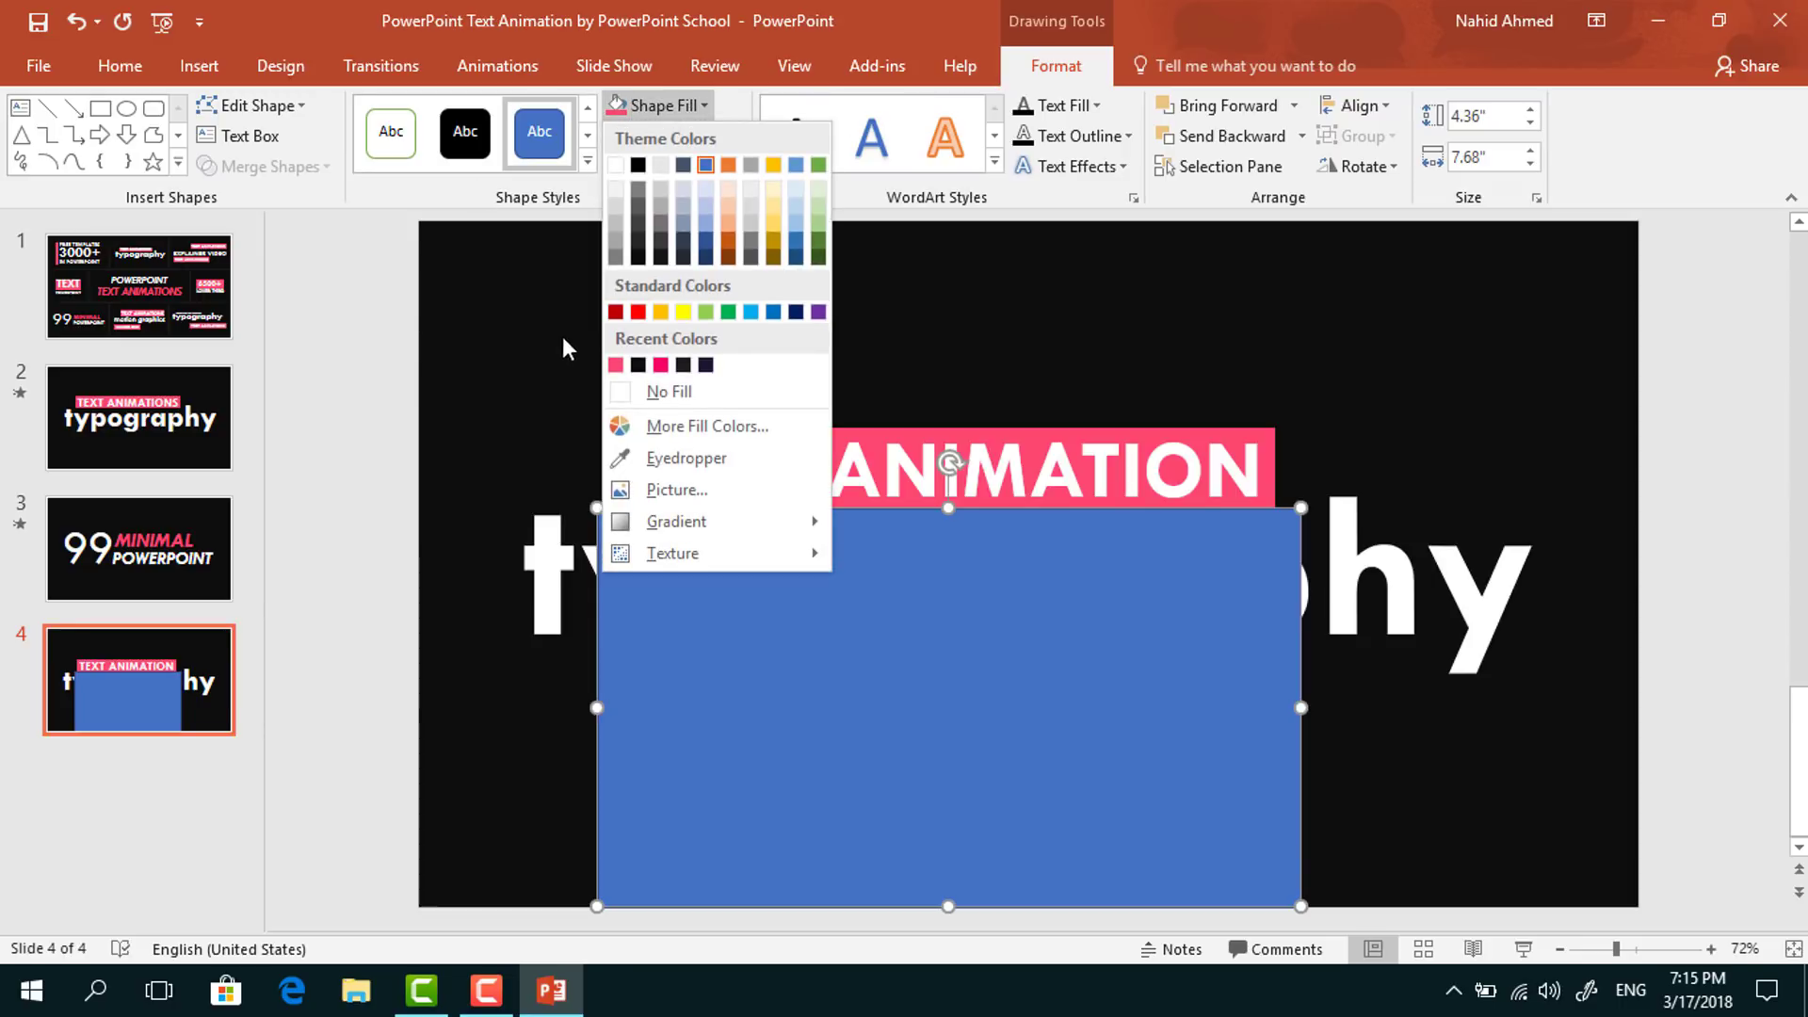
click(638, 365)
click(674, 136)
click(670, 423)
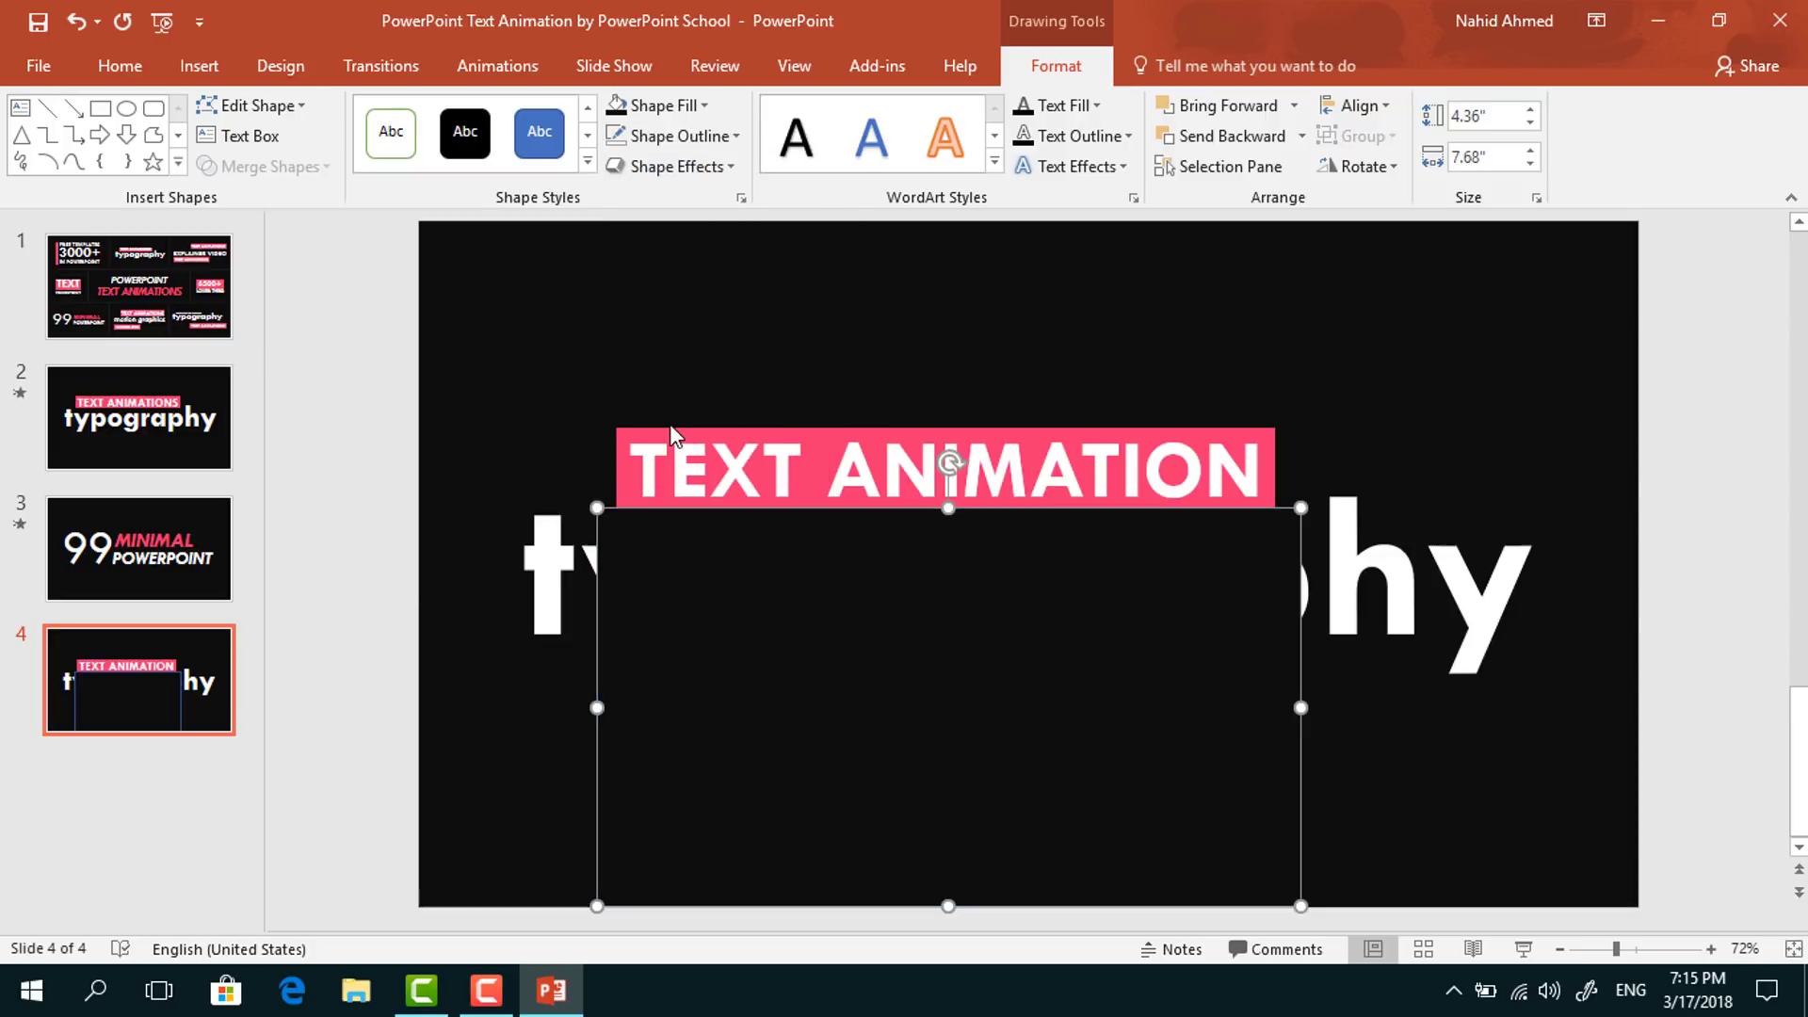
- Send the black rectangle and the TEXT ANIMATION caption box to the back
right_click(862, 679)
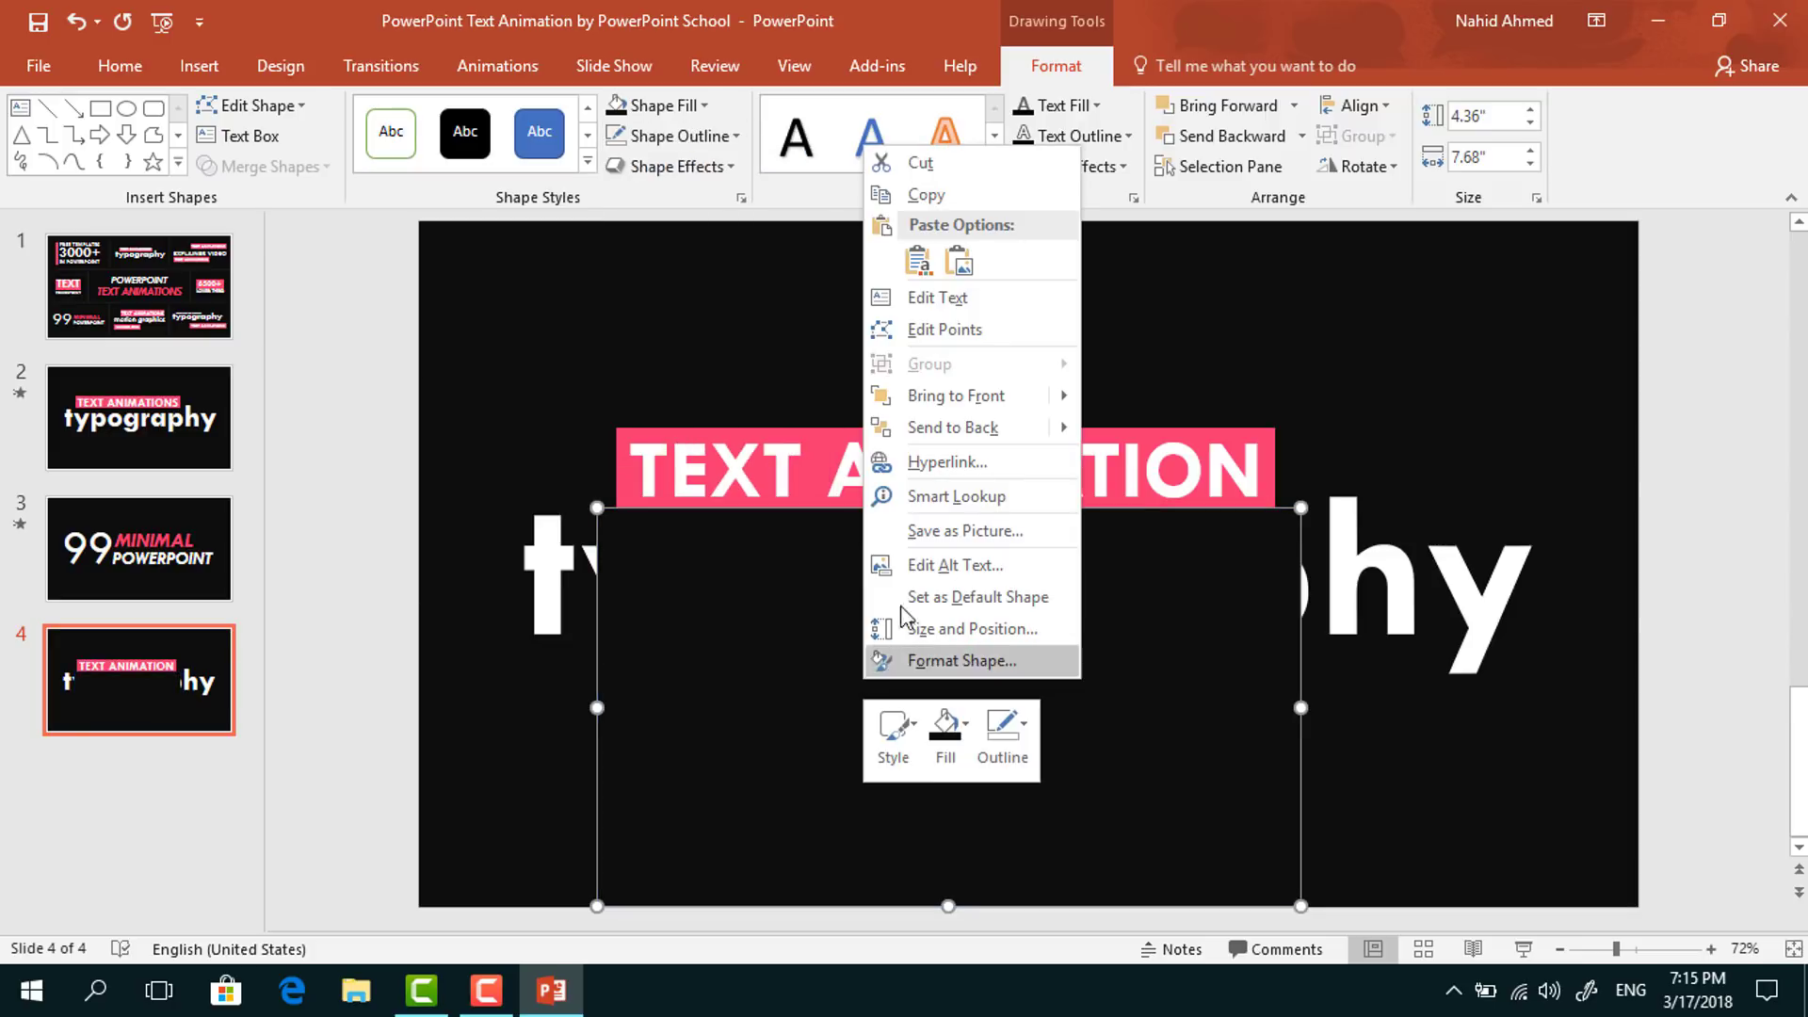
click(975, 431)
click(1271, 429)
right_click(1270, 421)
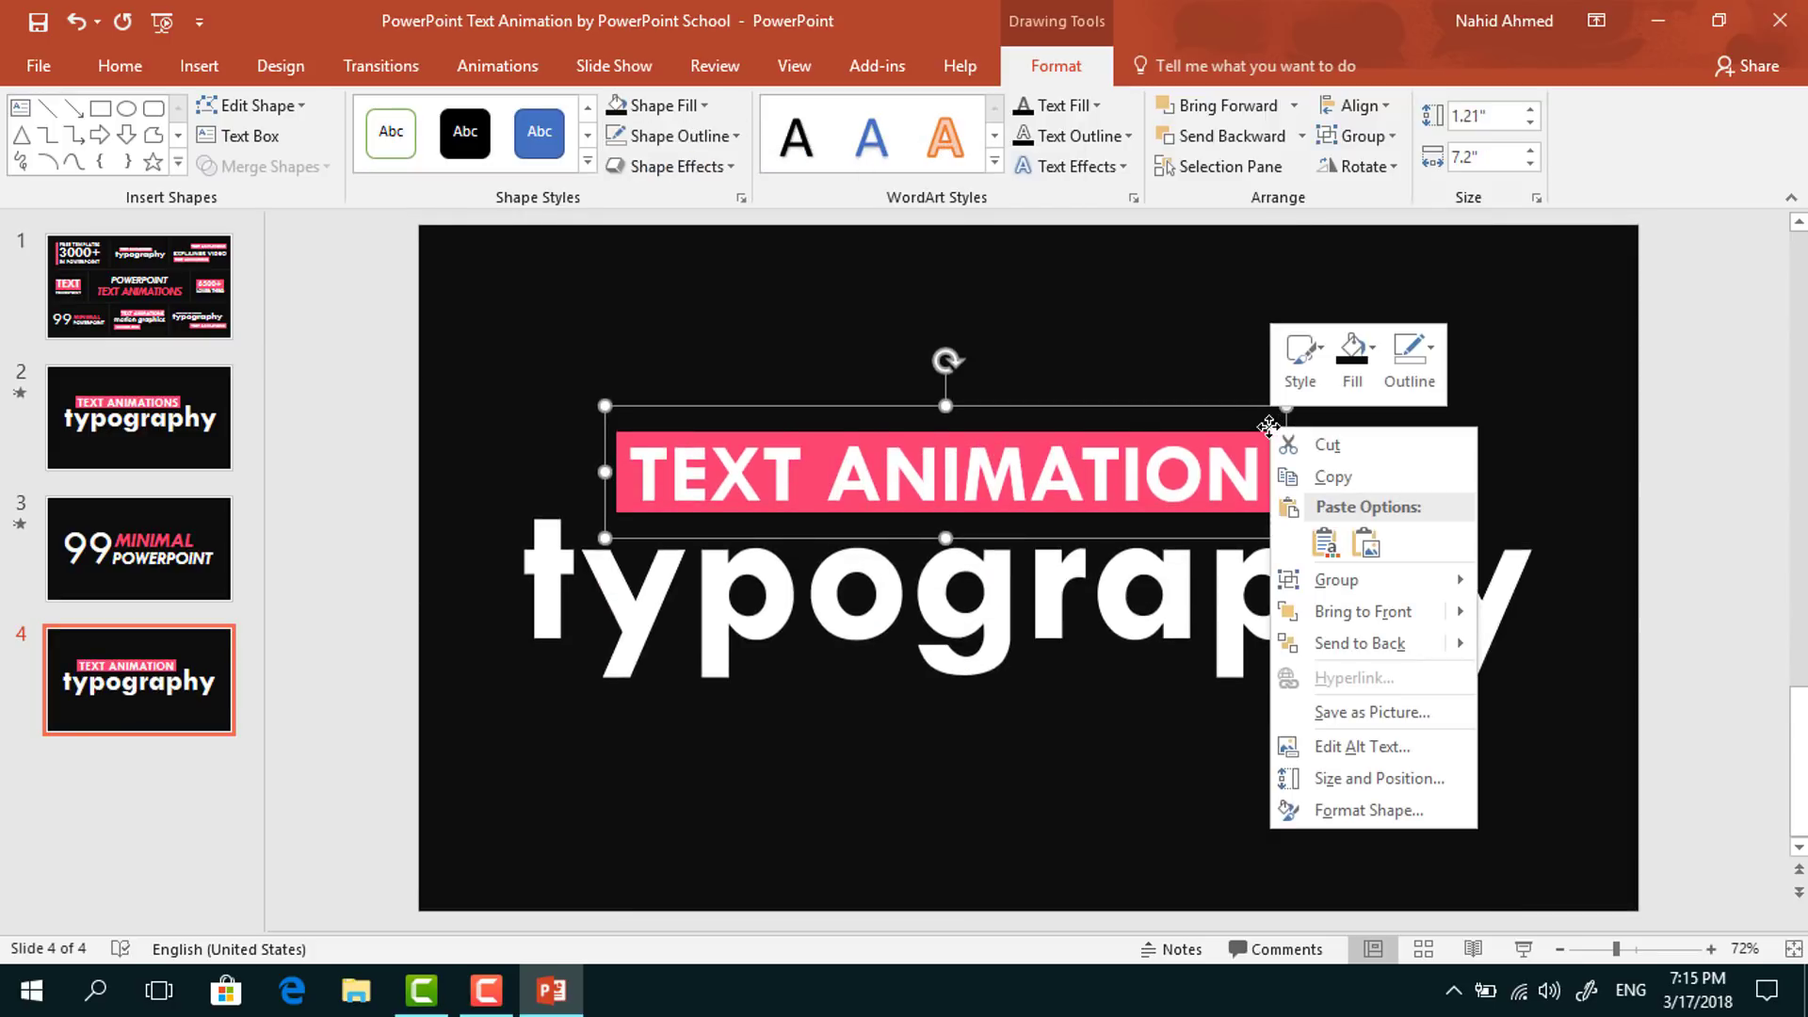
click(1368, 633)
click(1308, 343)
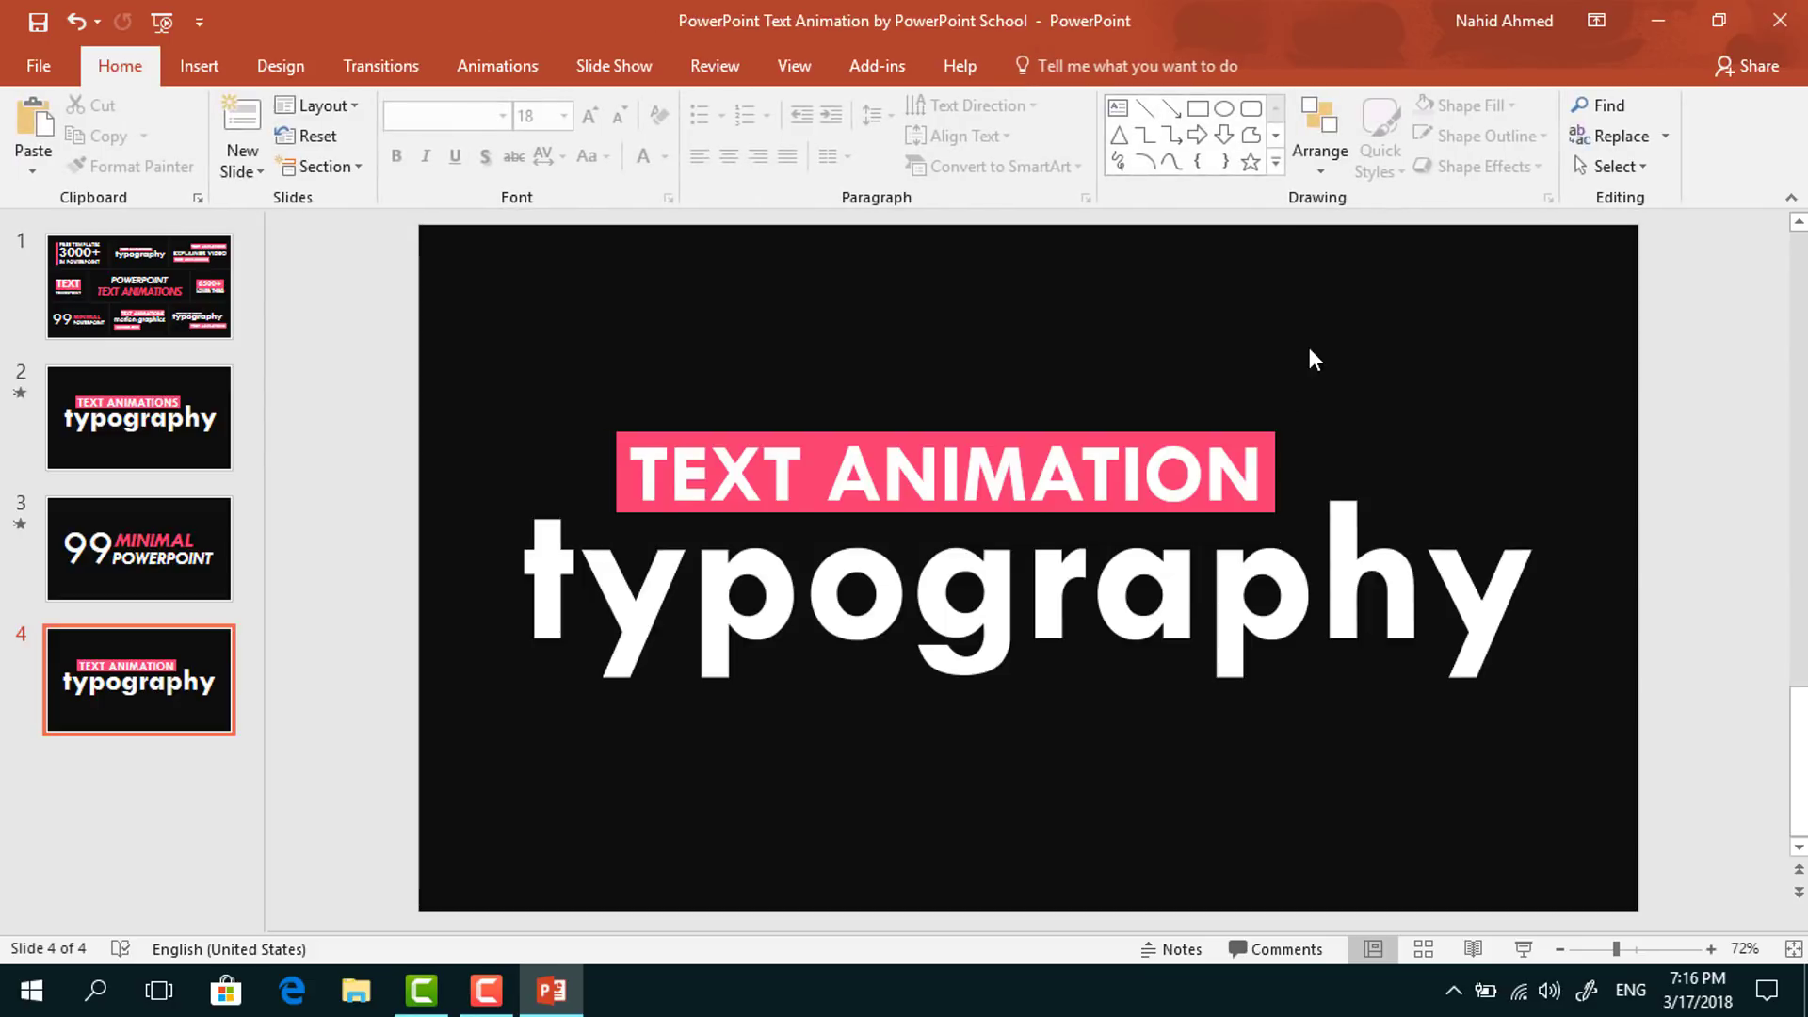
click(1562, 538)
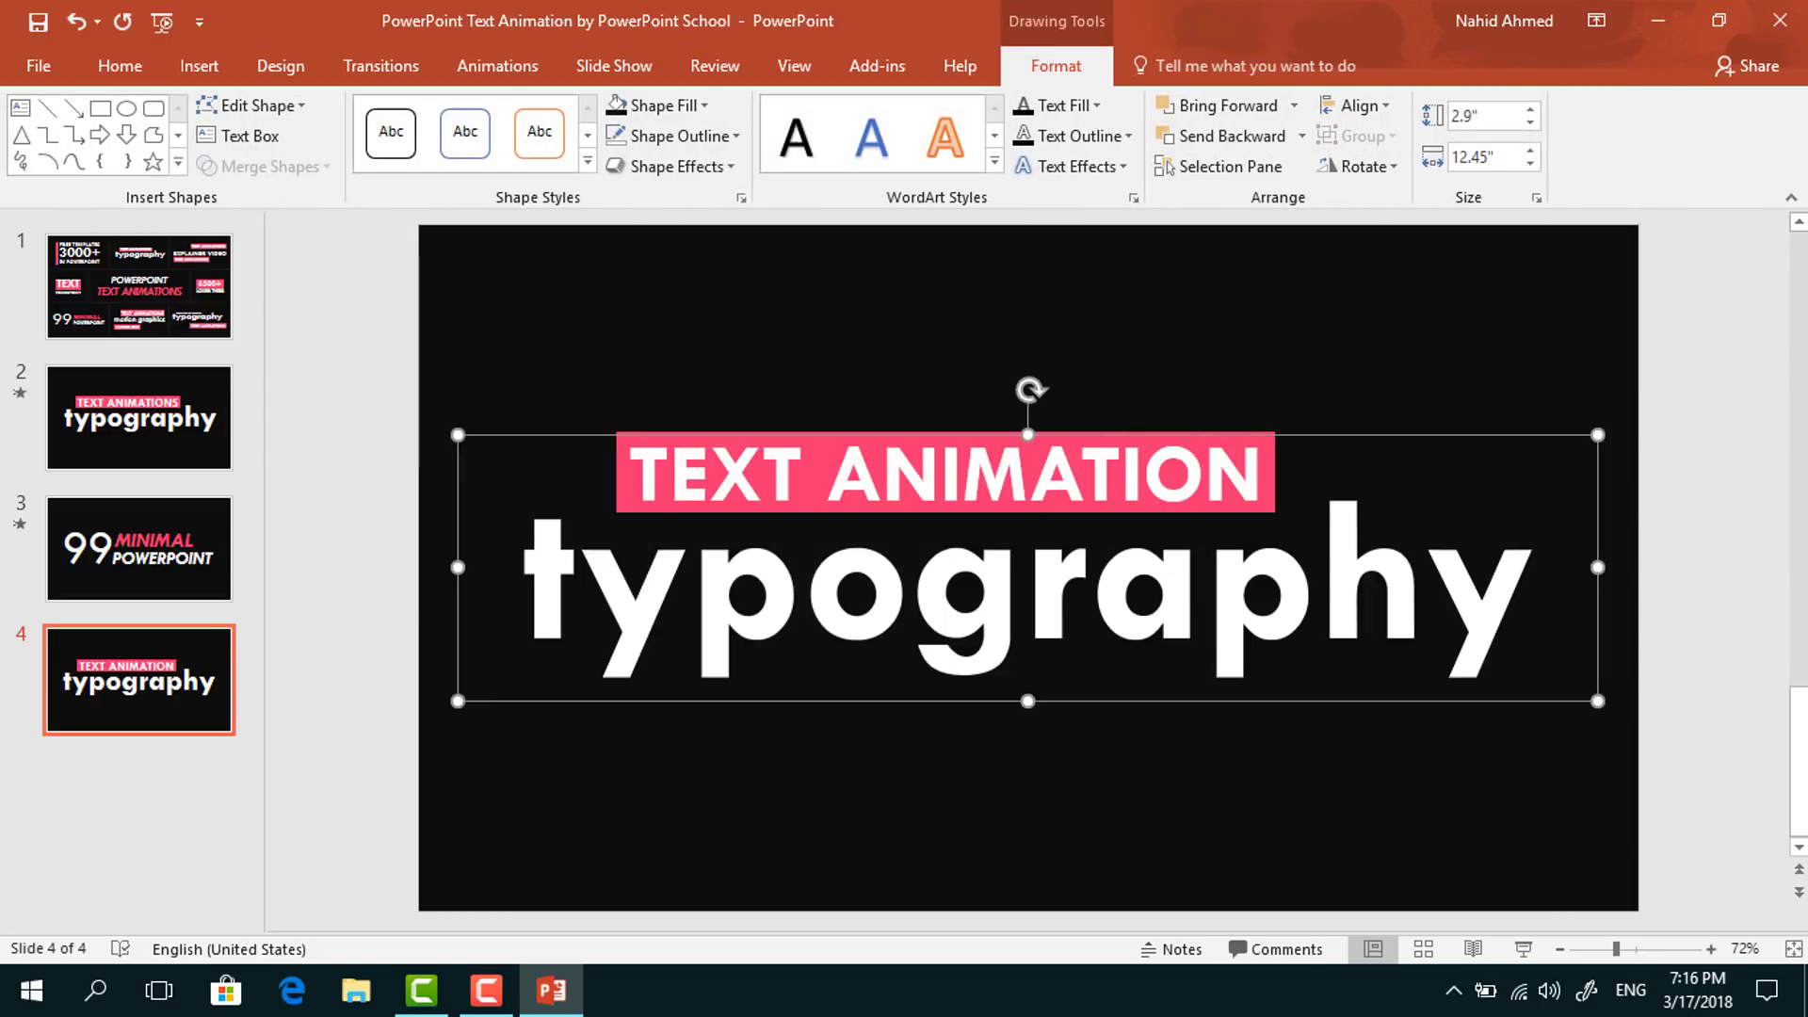
- Give 'typography' a Fly In entrance from the right lasting 0.75 seconds
click(504, 67)
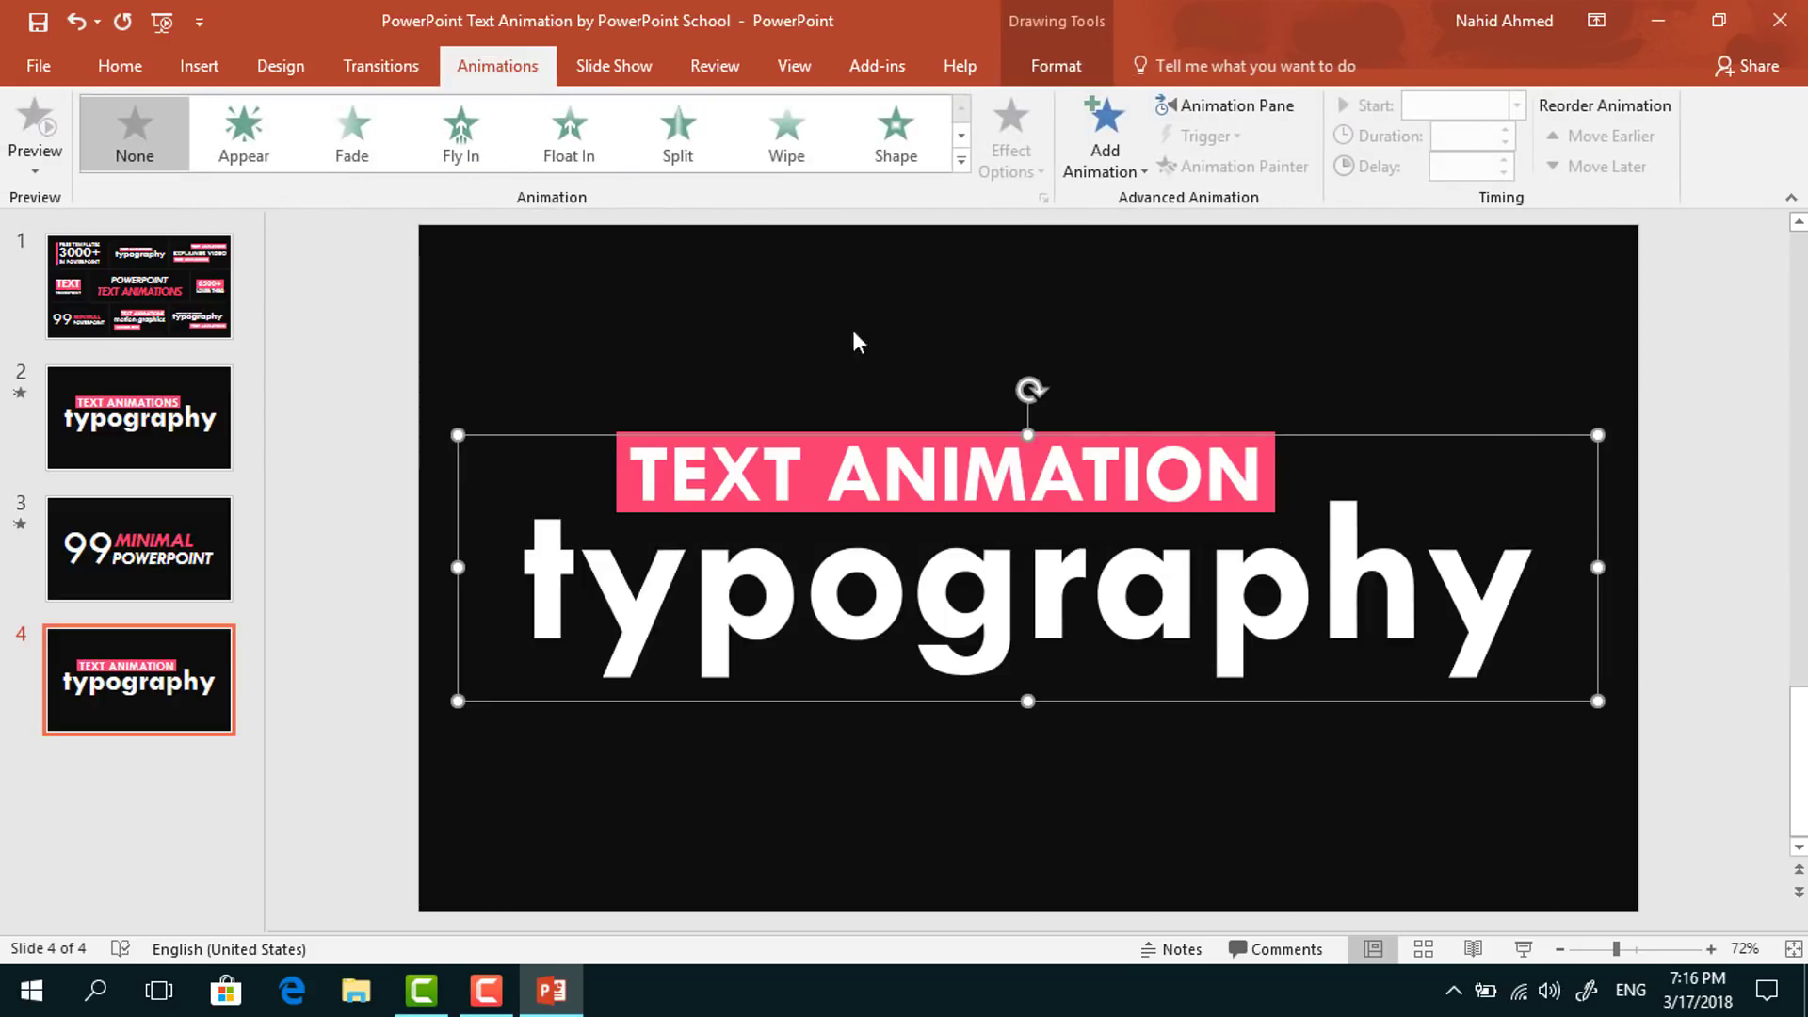
click(1262, 107)
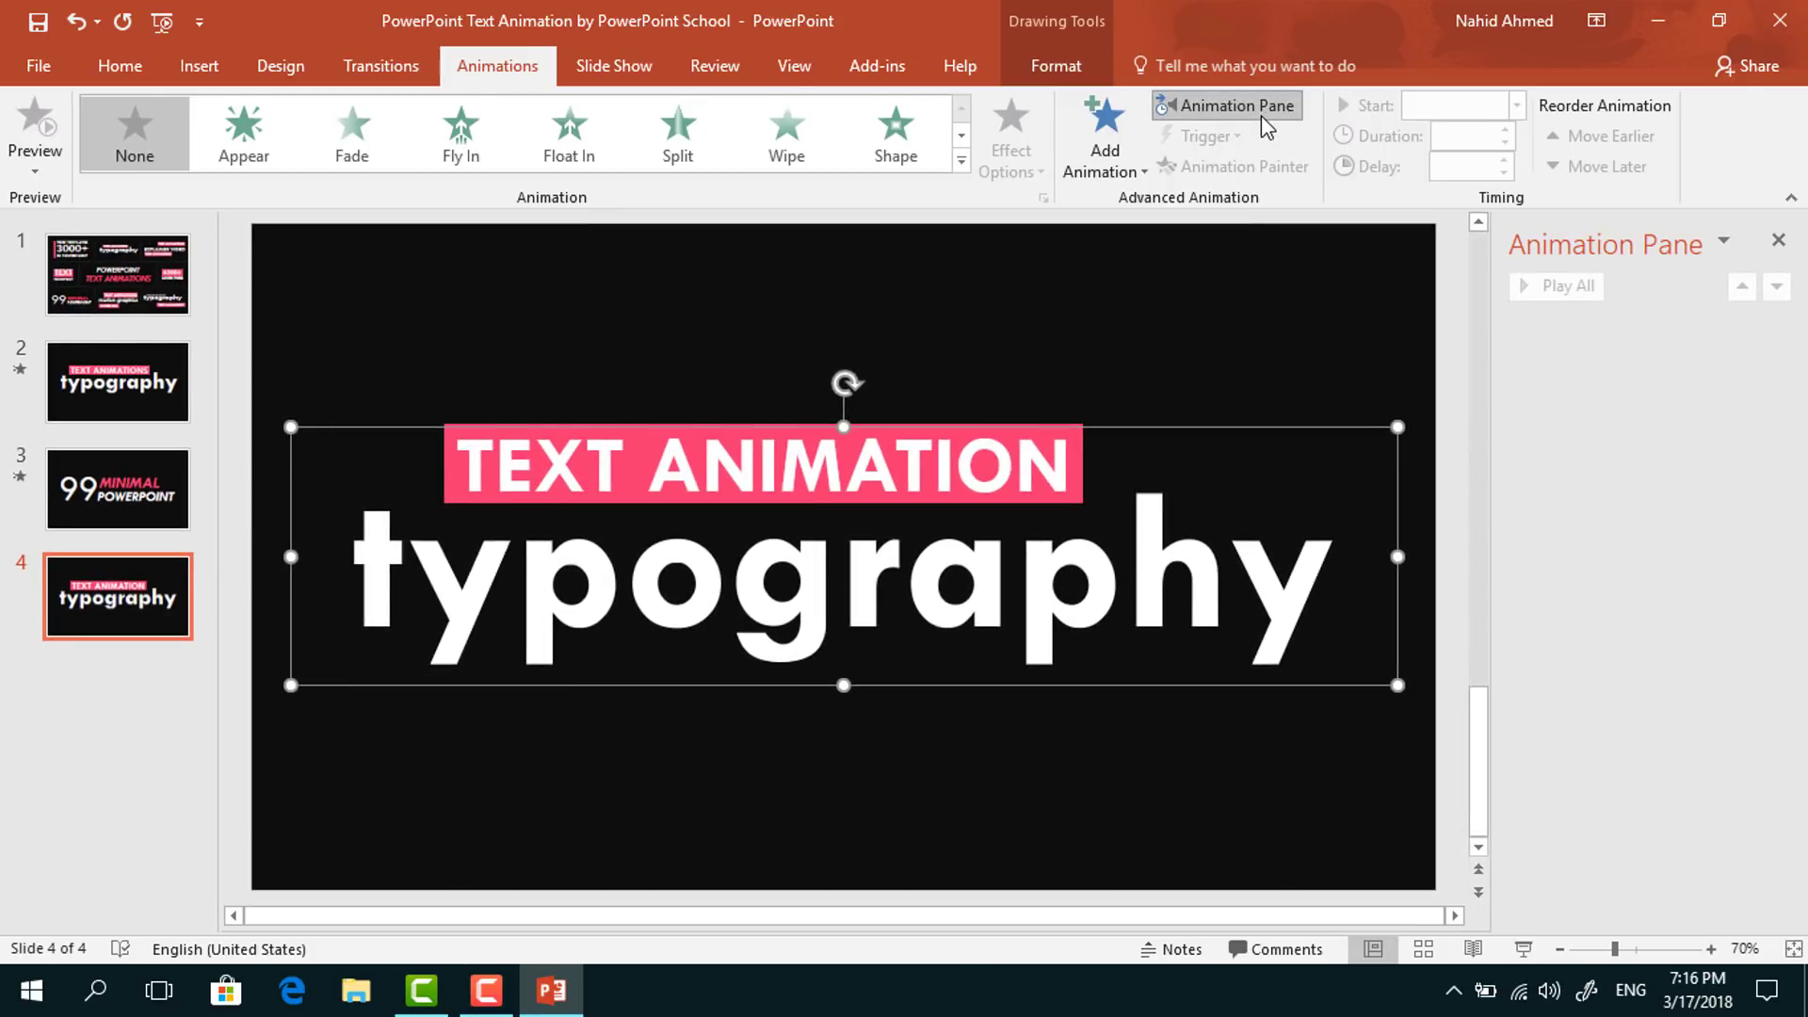
click(1098, 165)
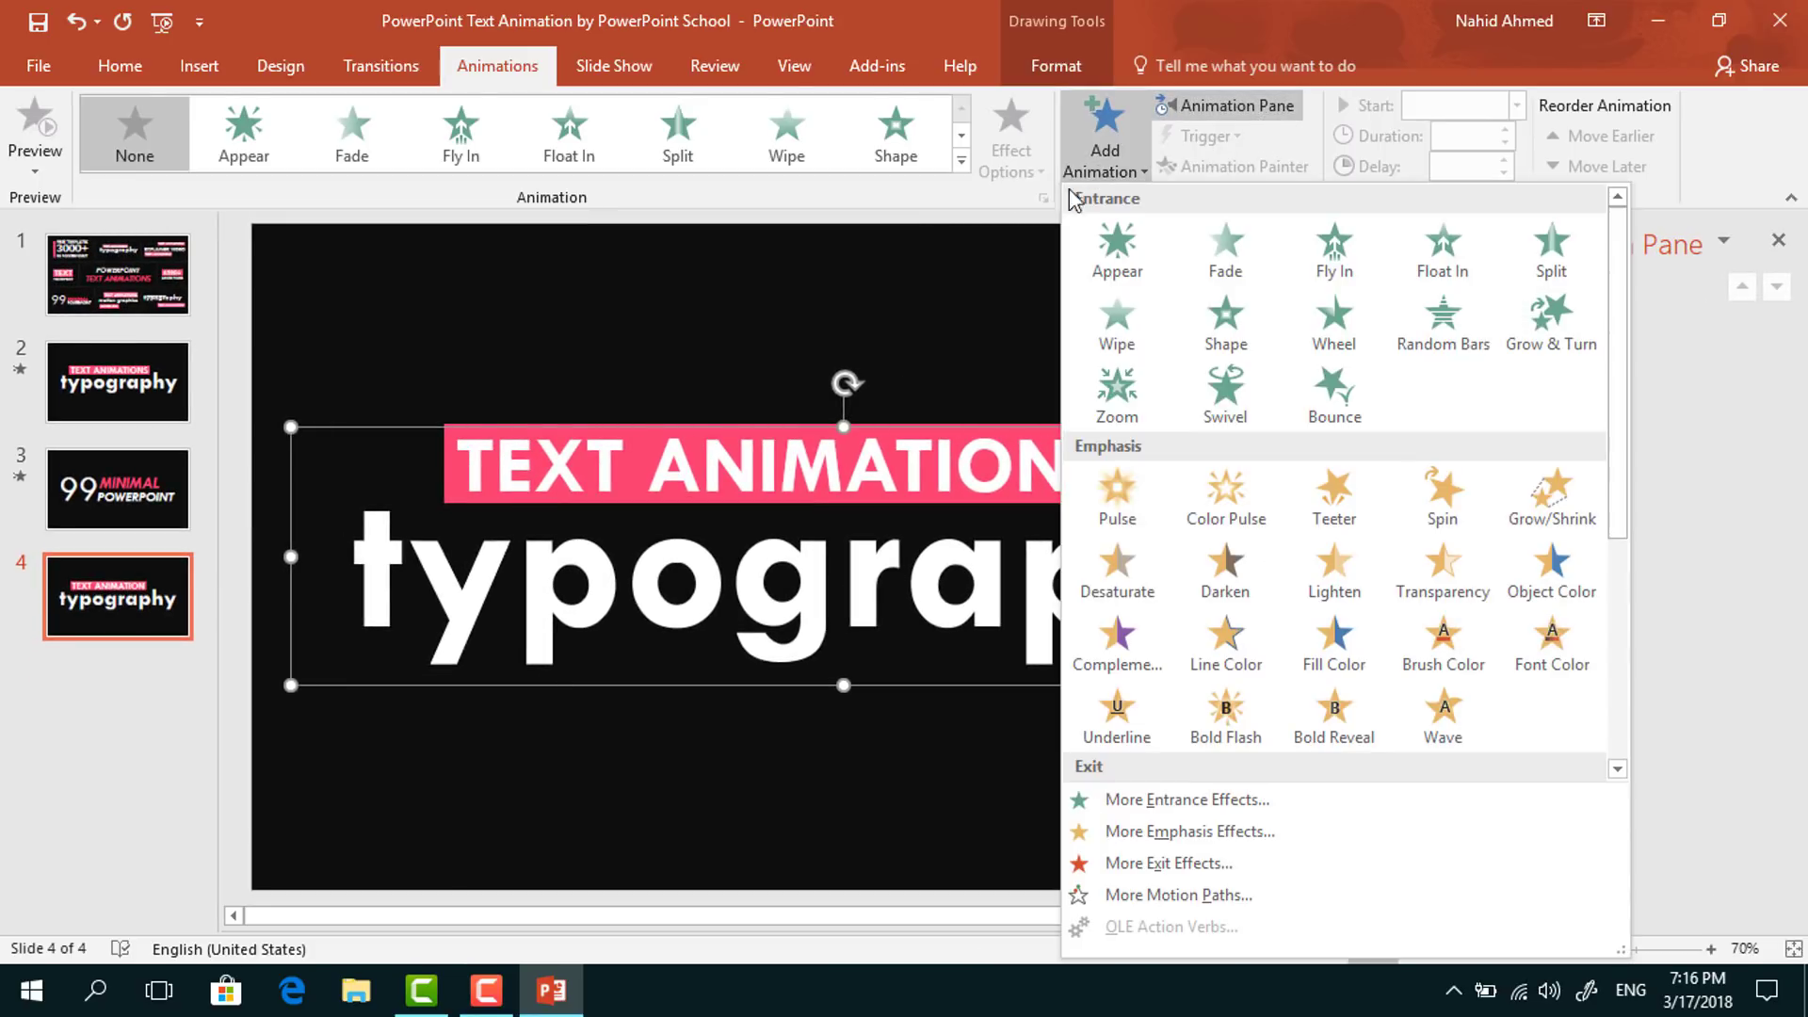
click(1343, 273)
click(1008, 160)
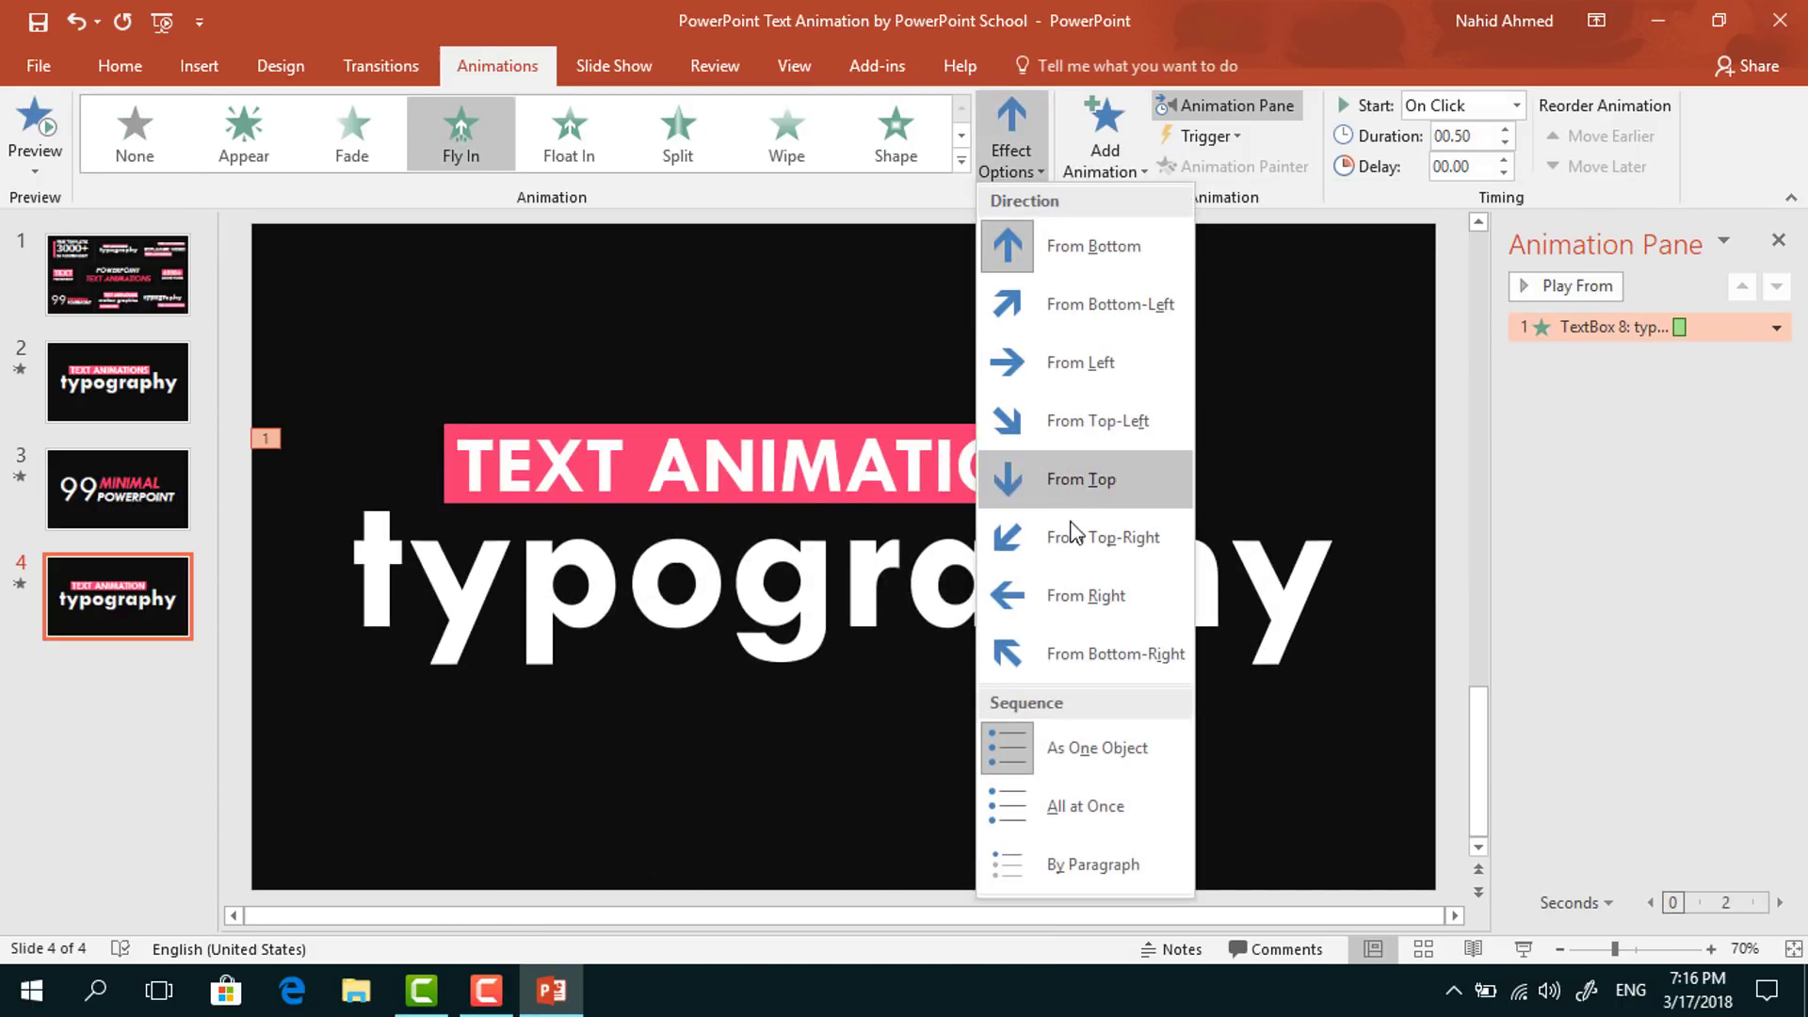
click(1111, 595)
click(1506, 130)
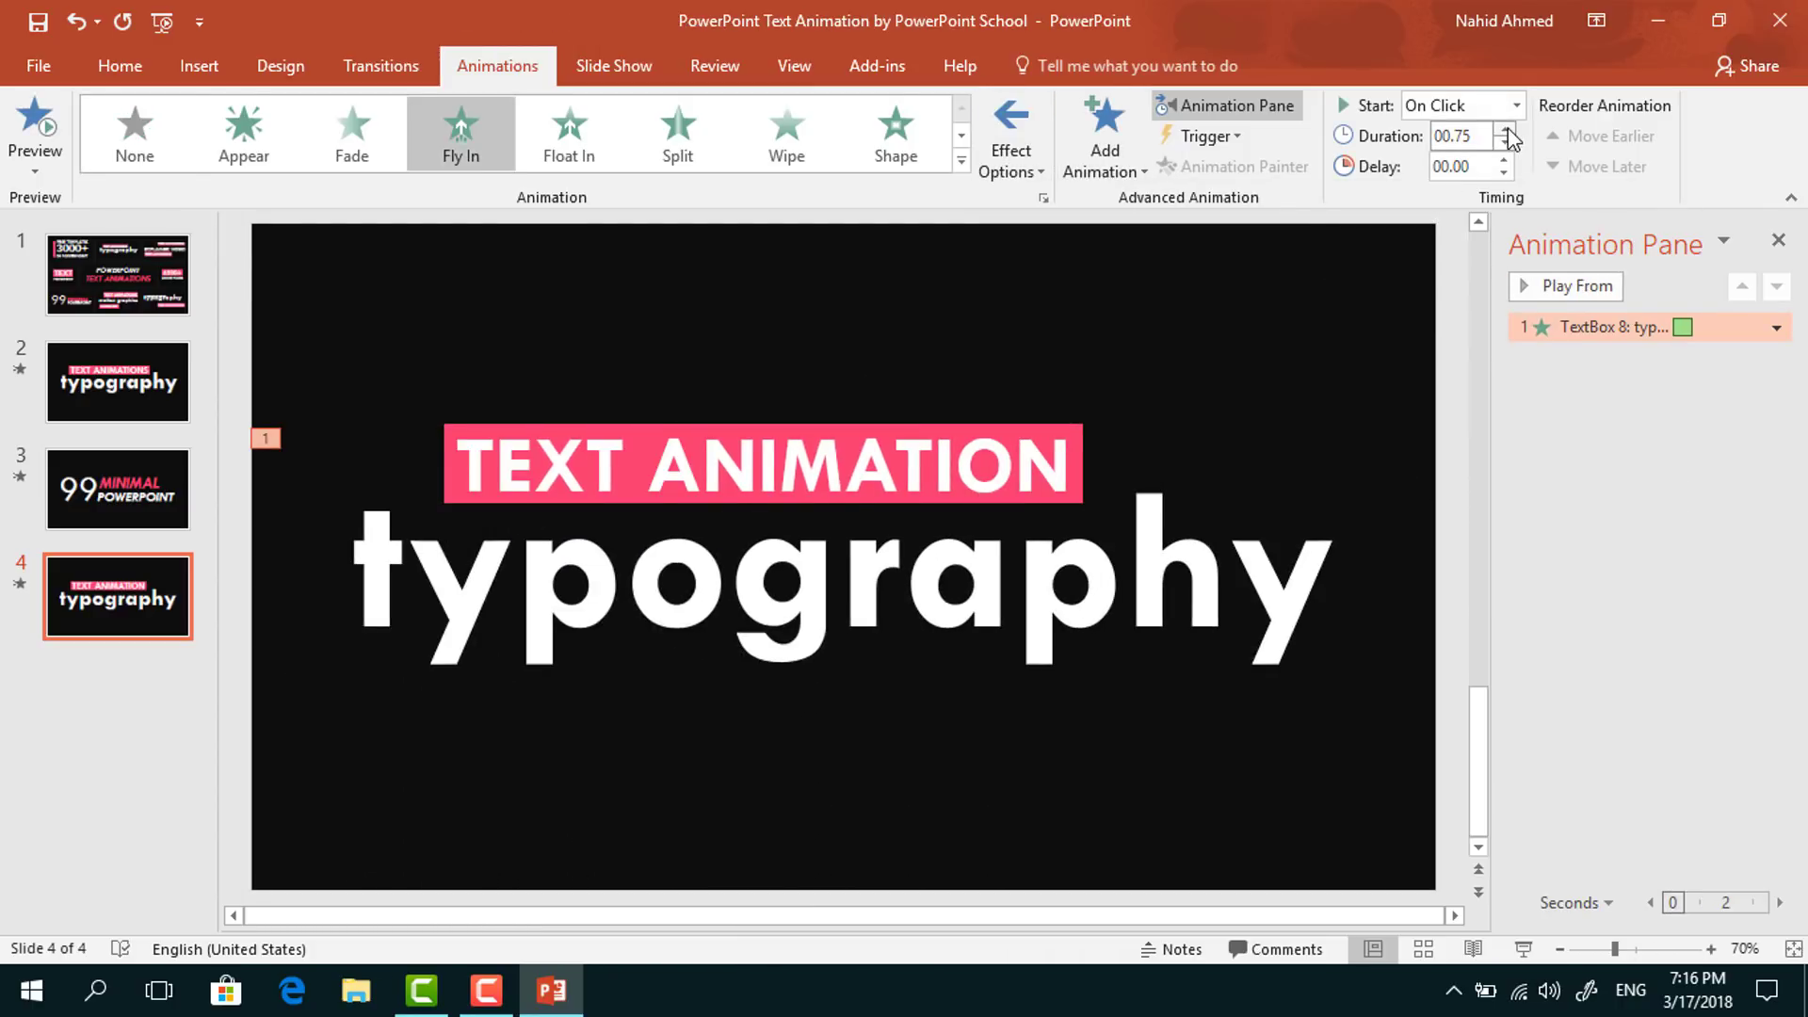
- Set the typography Fly In's smooth end to 0.75 seconds
click(1776, 327)
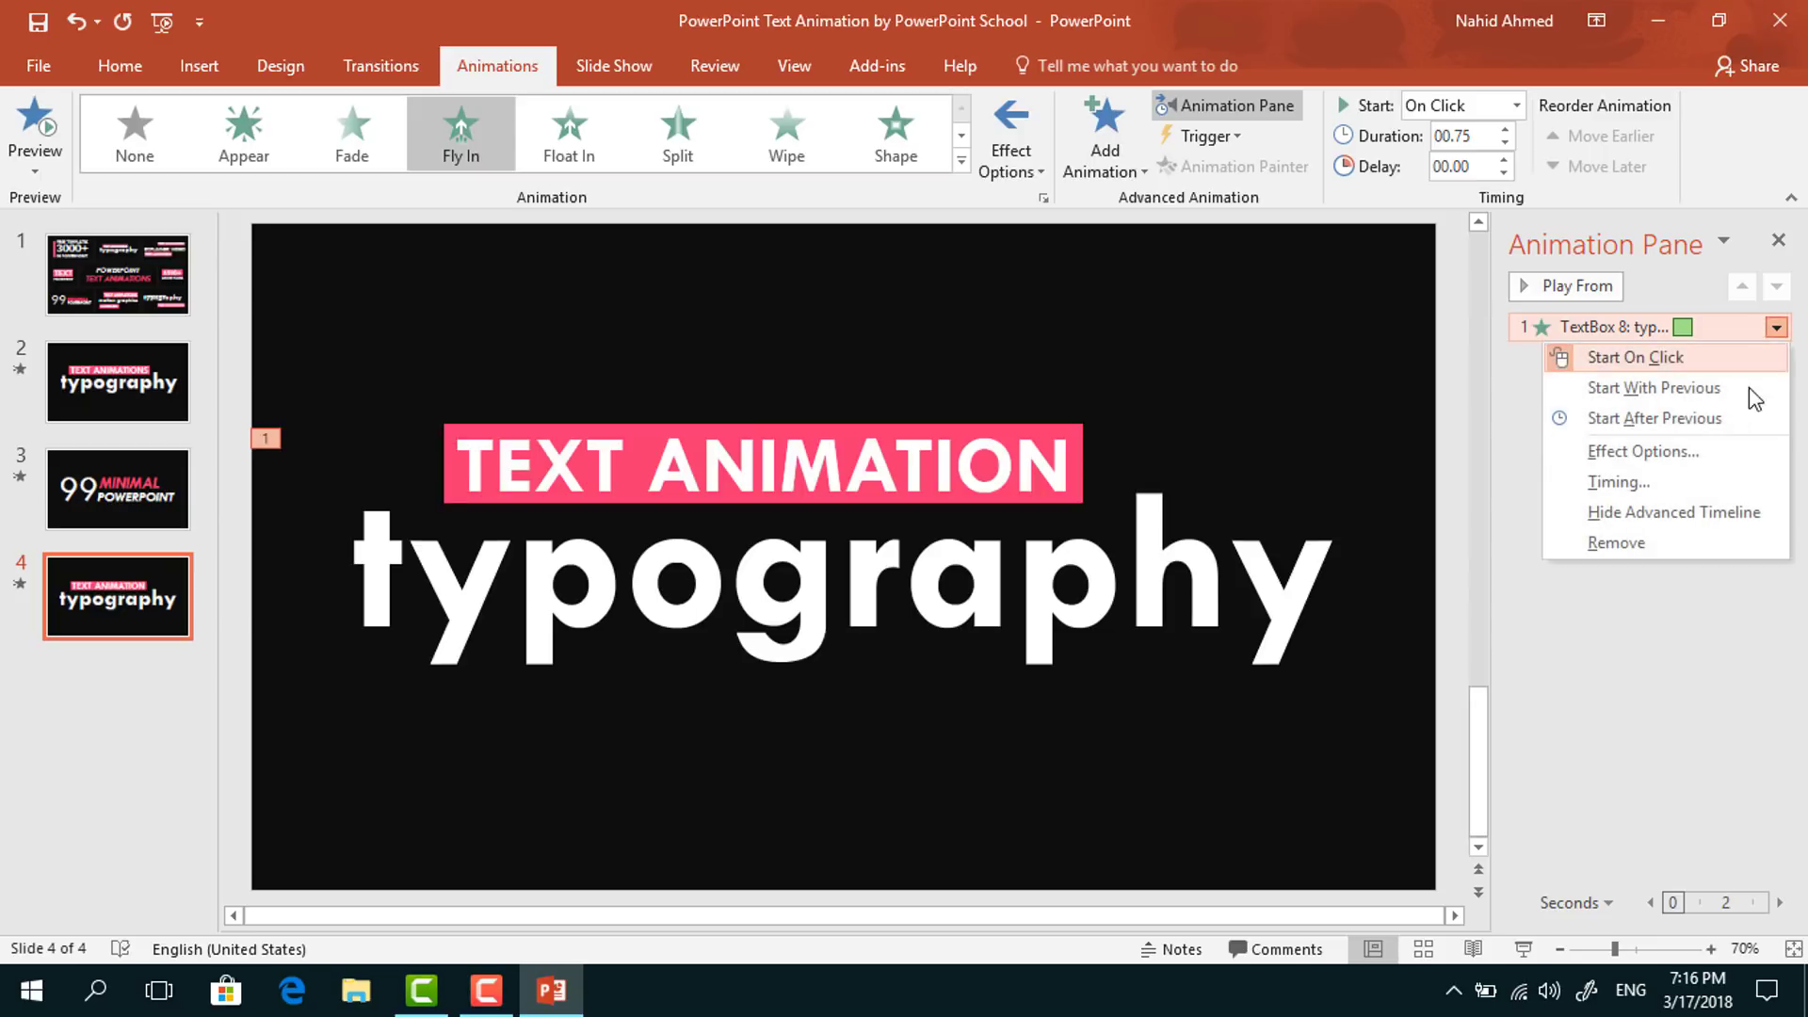
click(1729, 455)
drag(812, 441, 889, 439)
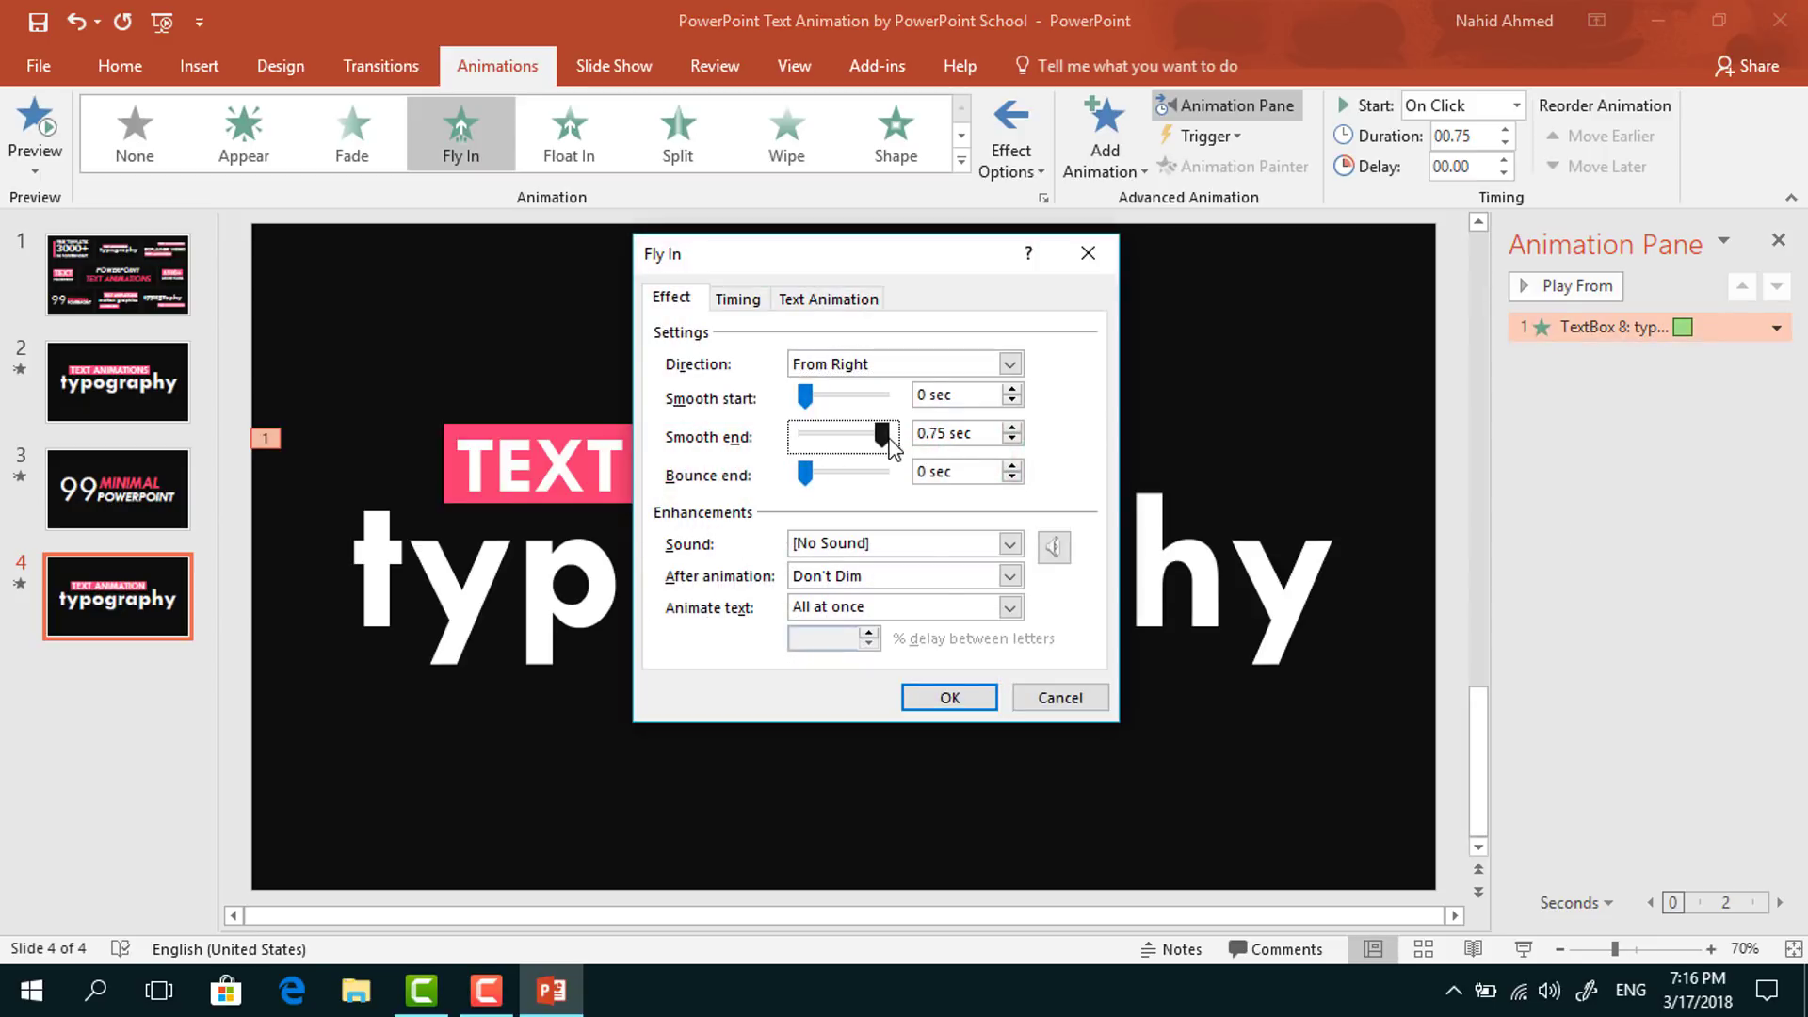
click(949, 698)
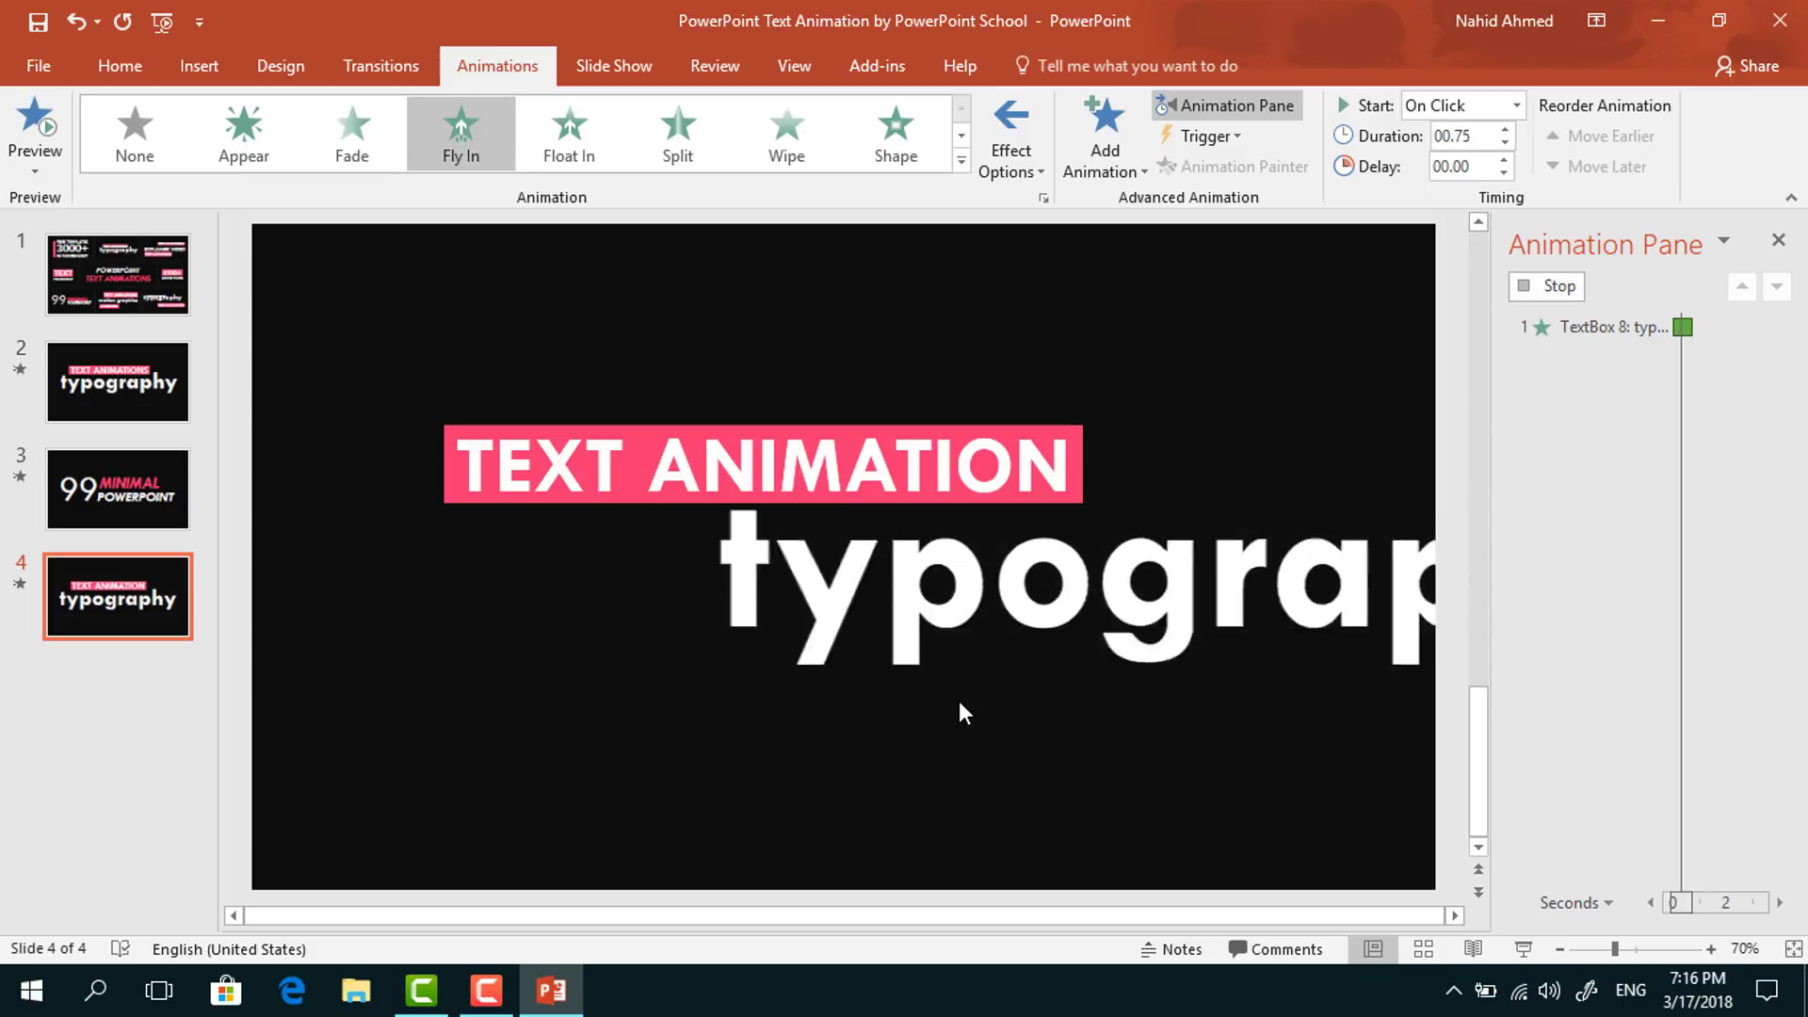
click(1076, 408)
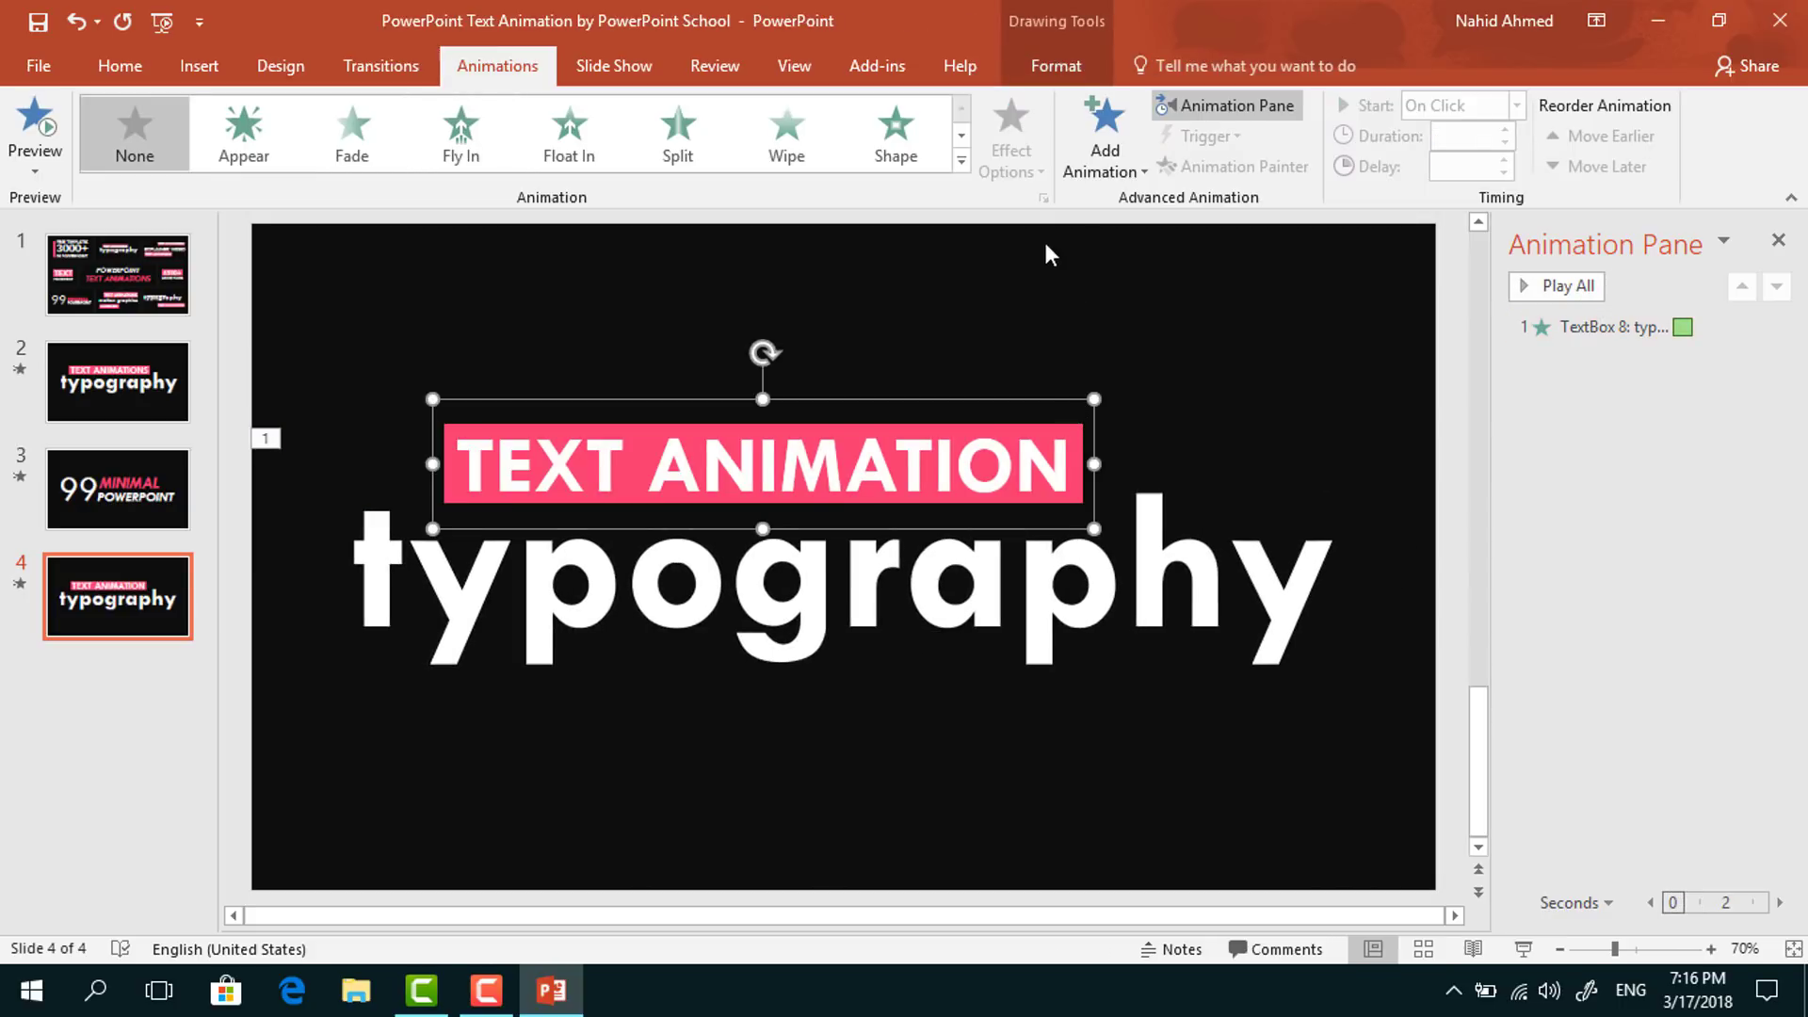
- Add a 0.75-second Fly In from the bottom to the banner, starting After Previous
click(1106, 142)
click(1368, 269)
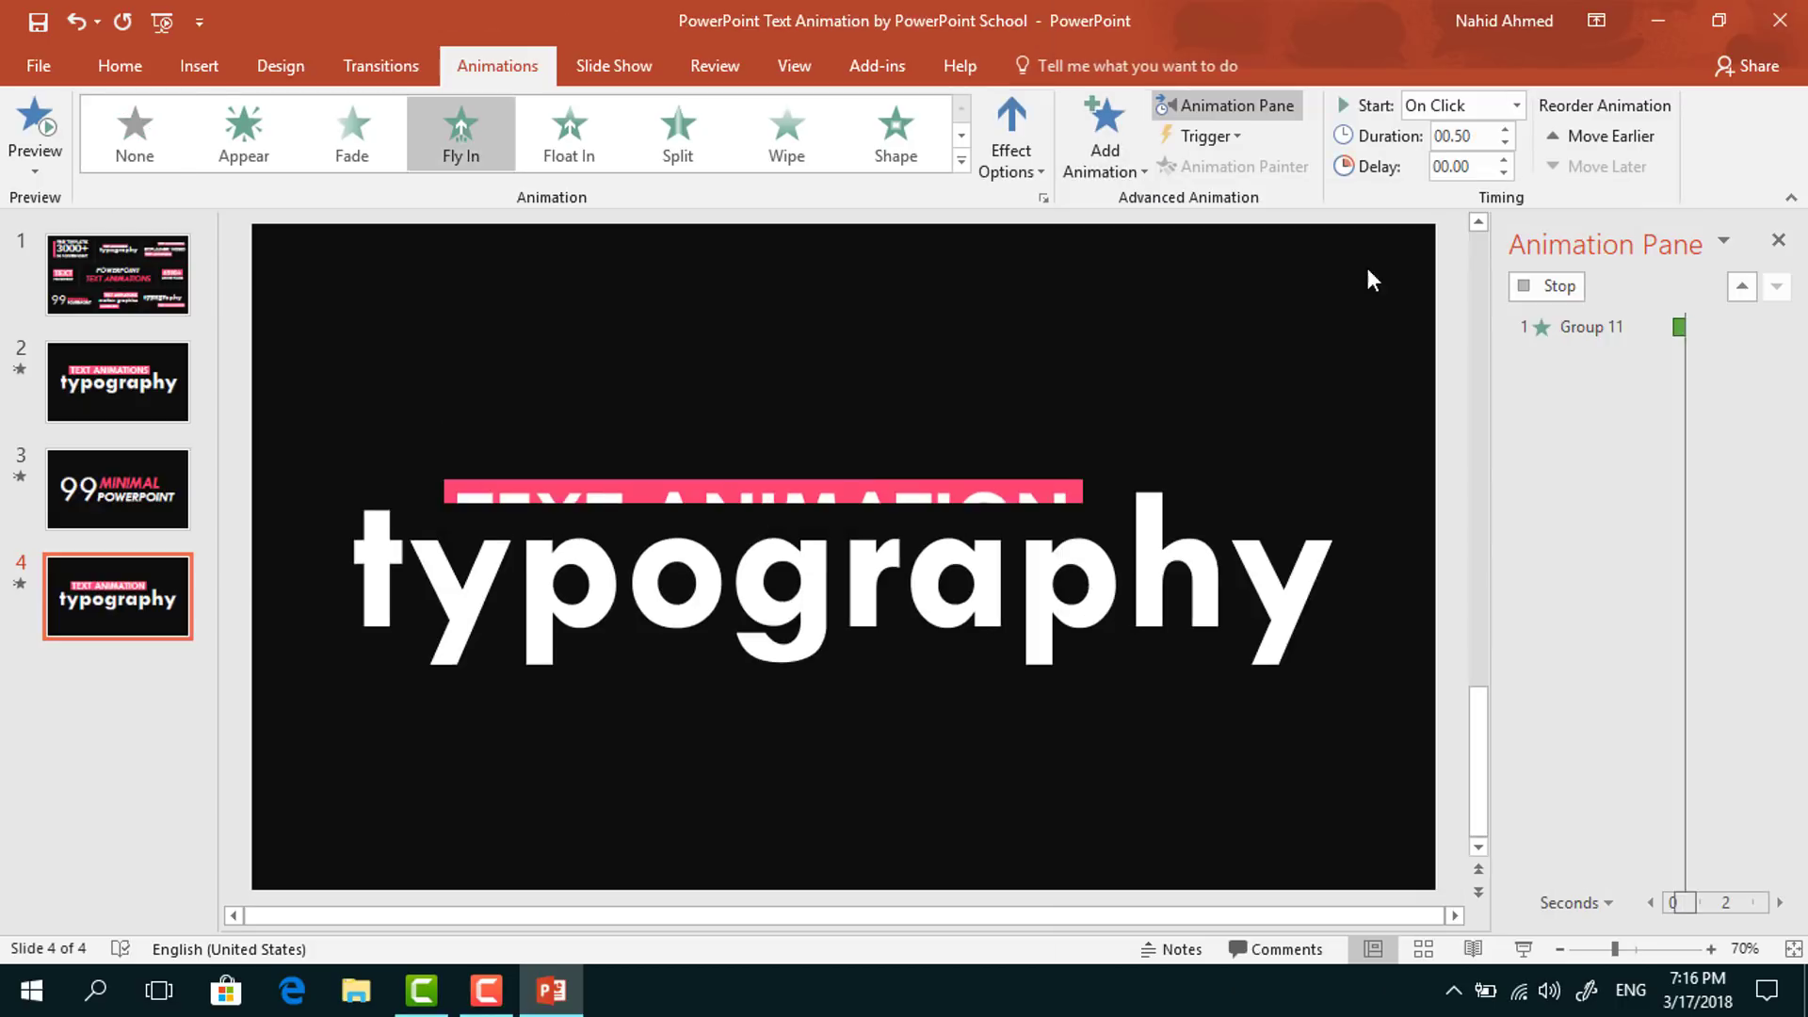
click(1011, 160)
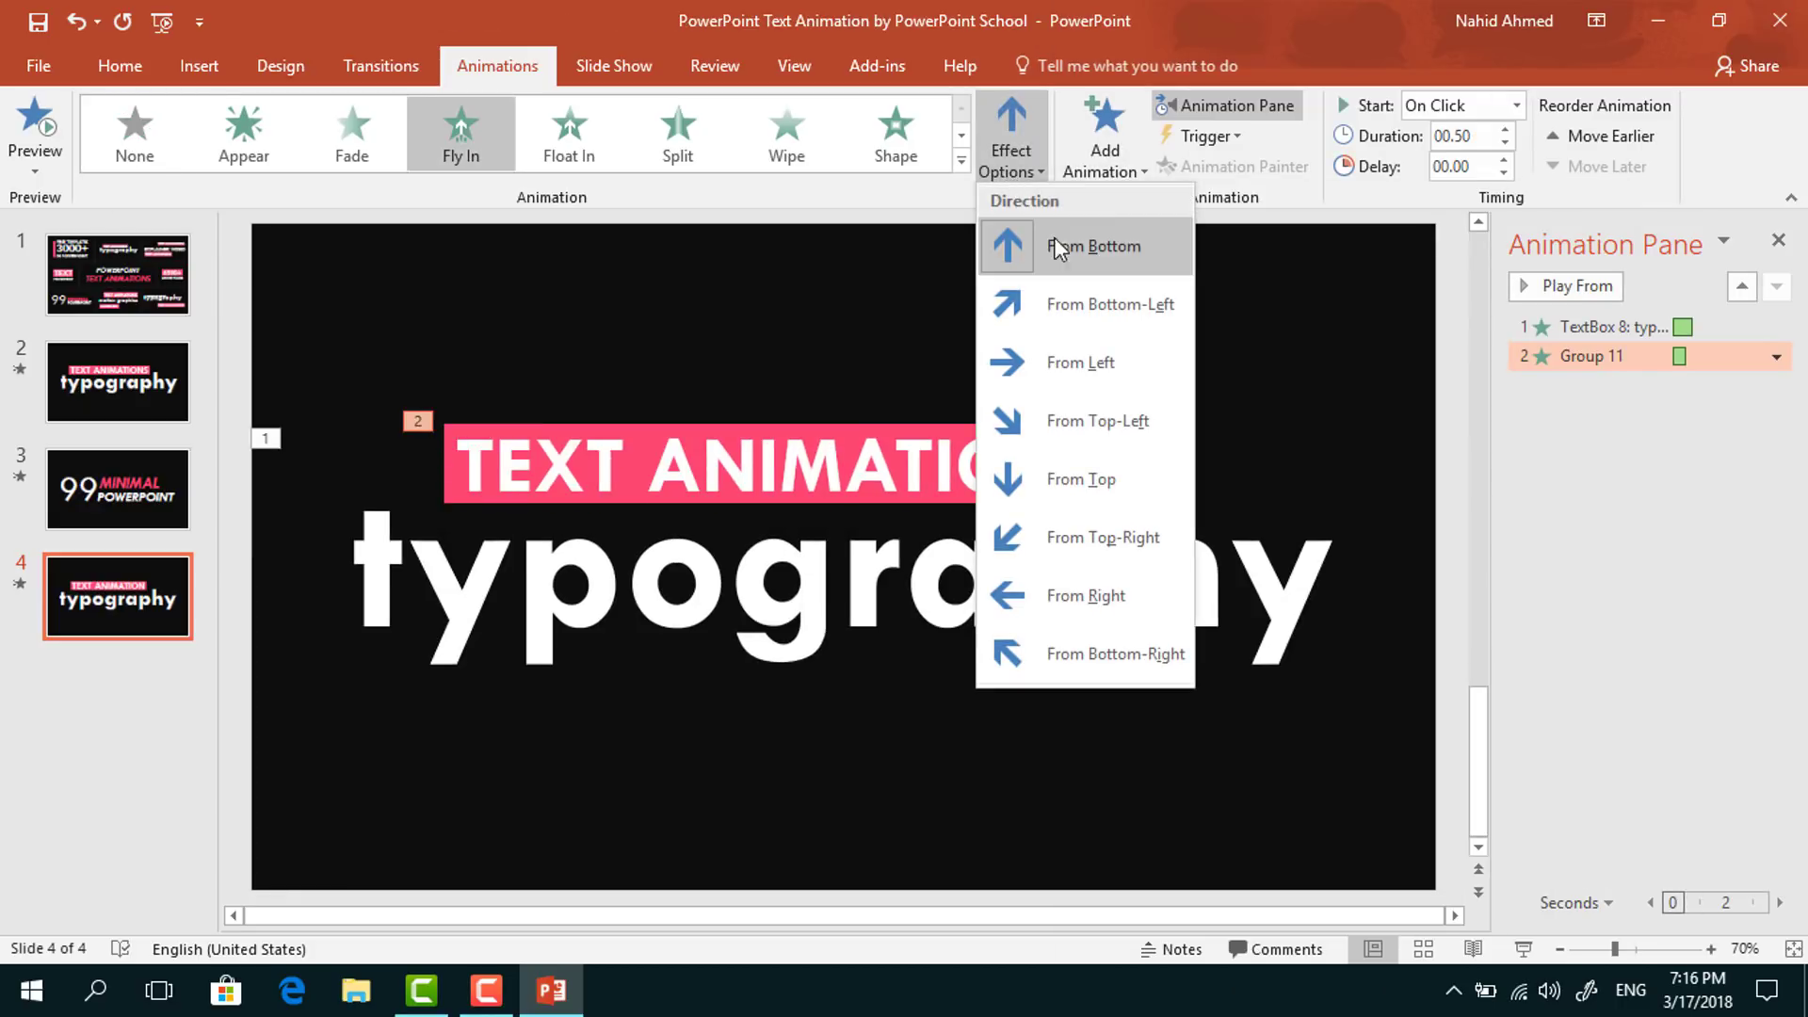
click(1111, 255)
click(1516, 106)
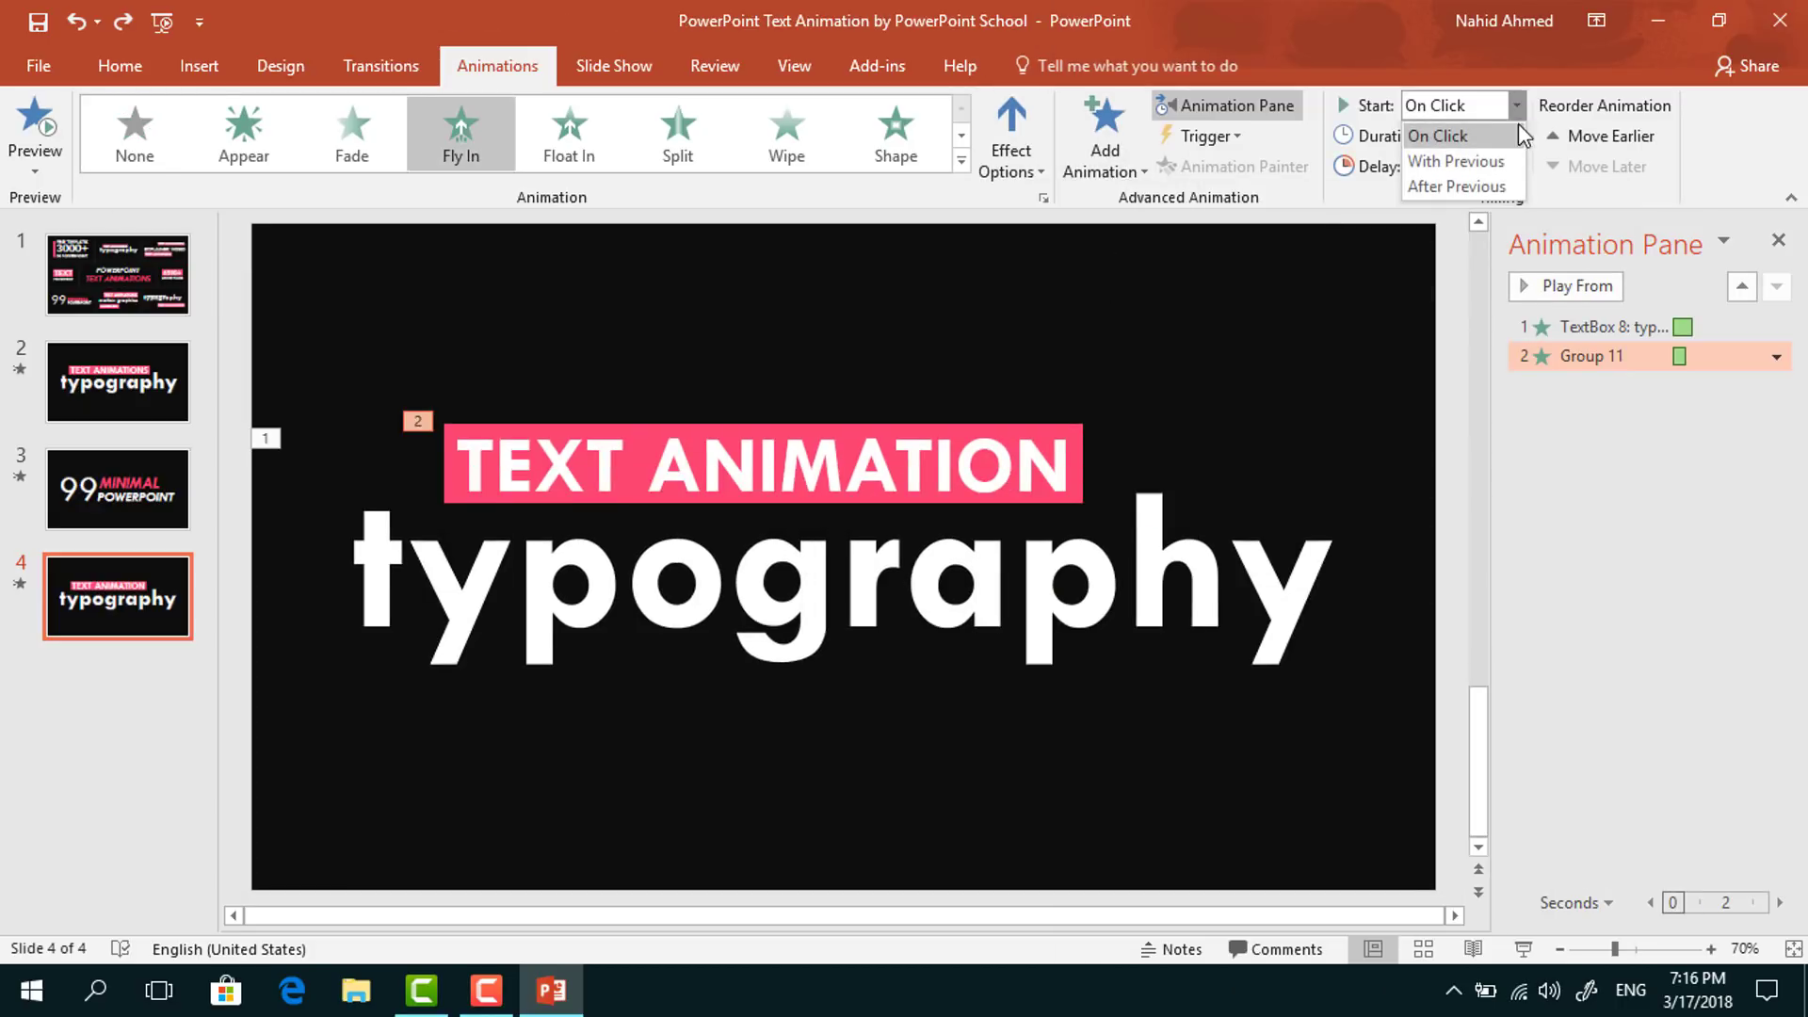
click(1499, 179)
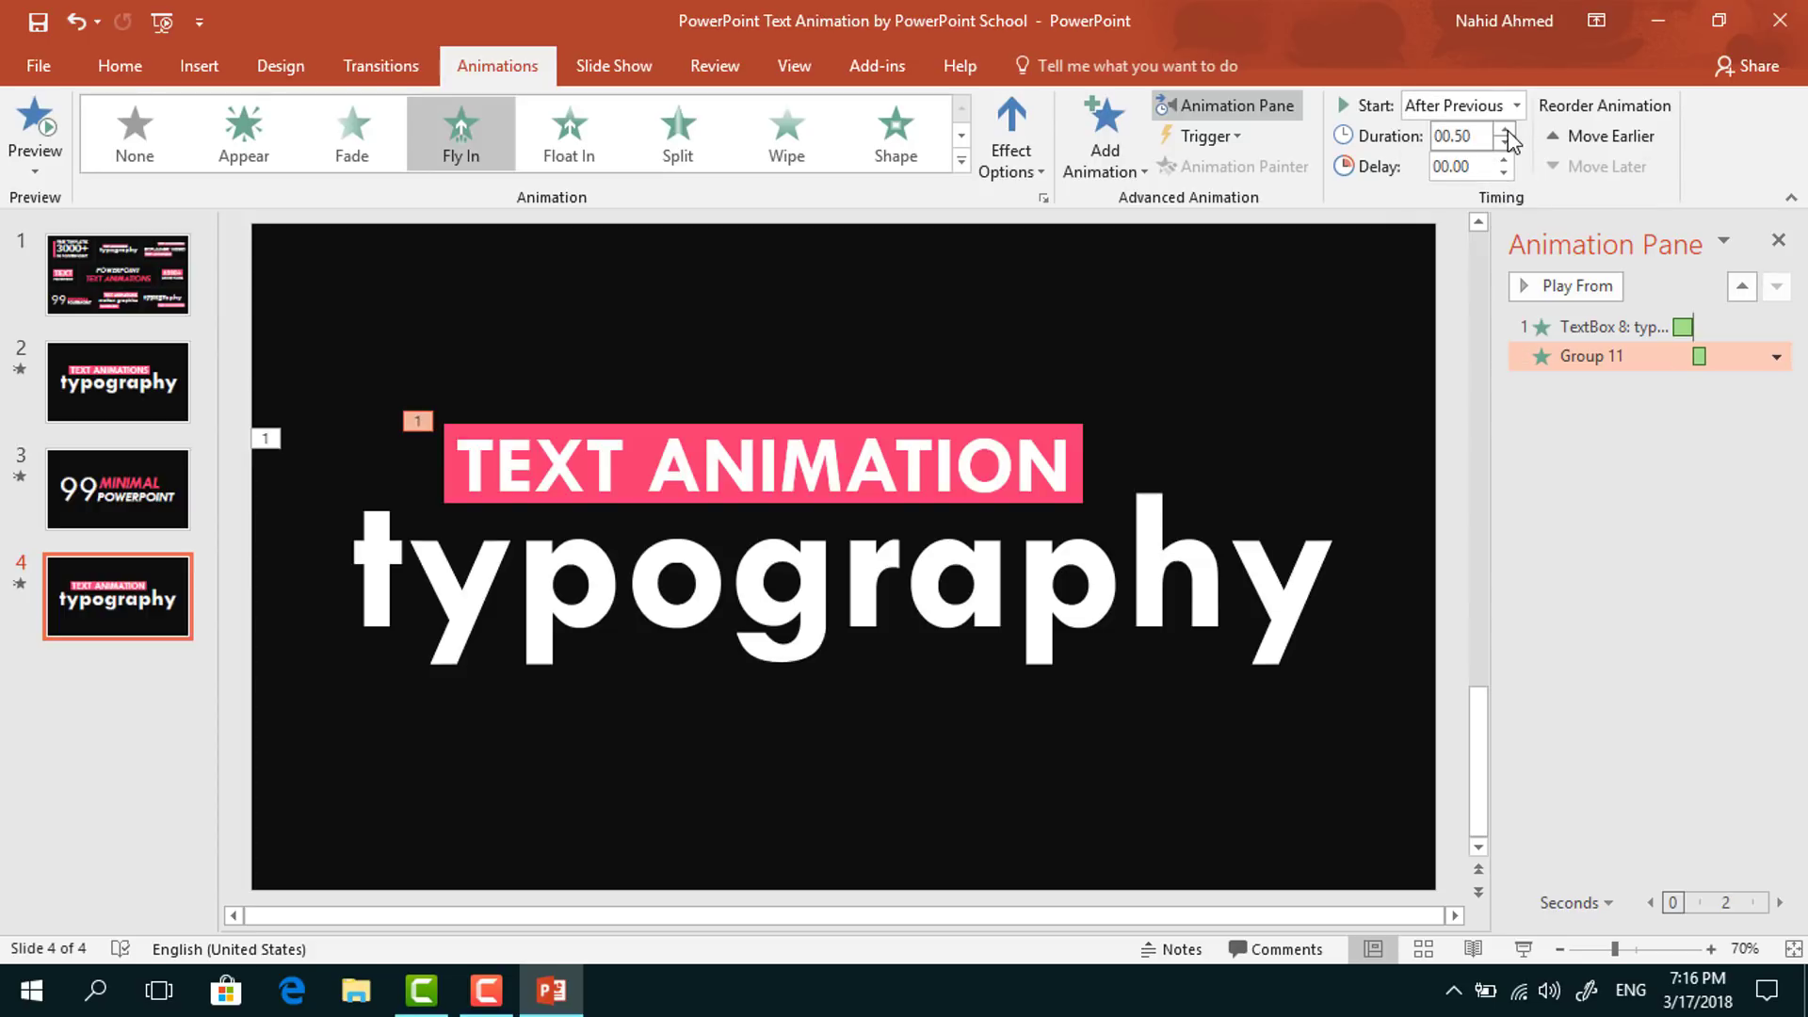
click(1506, 130)
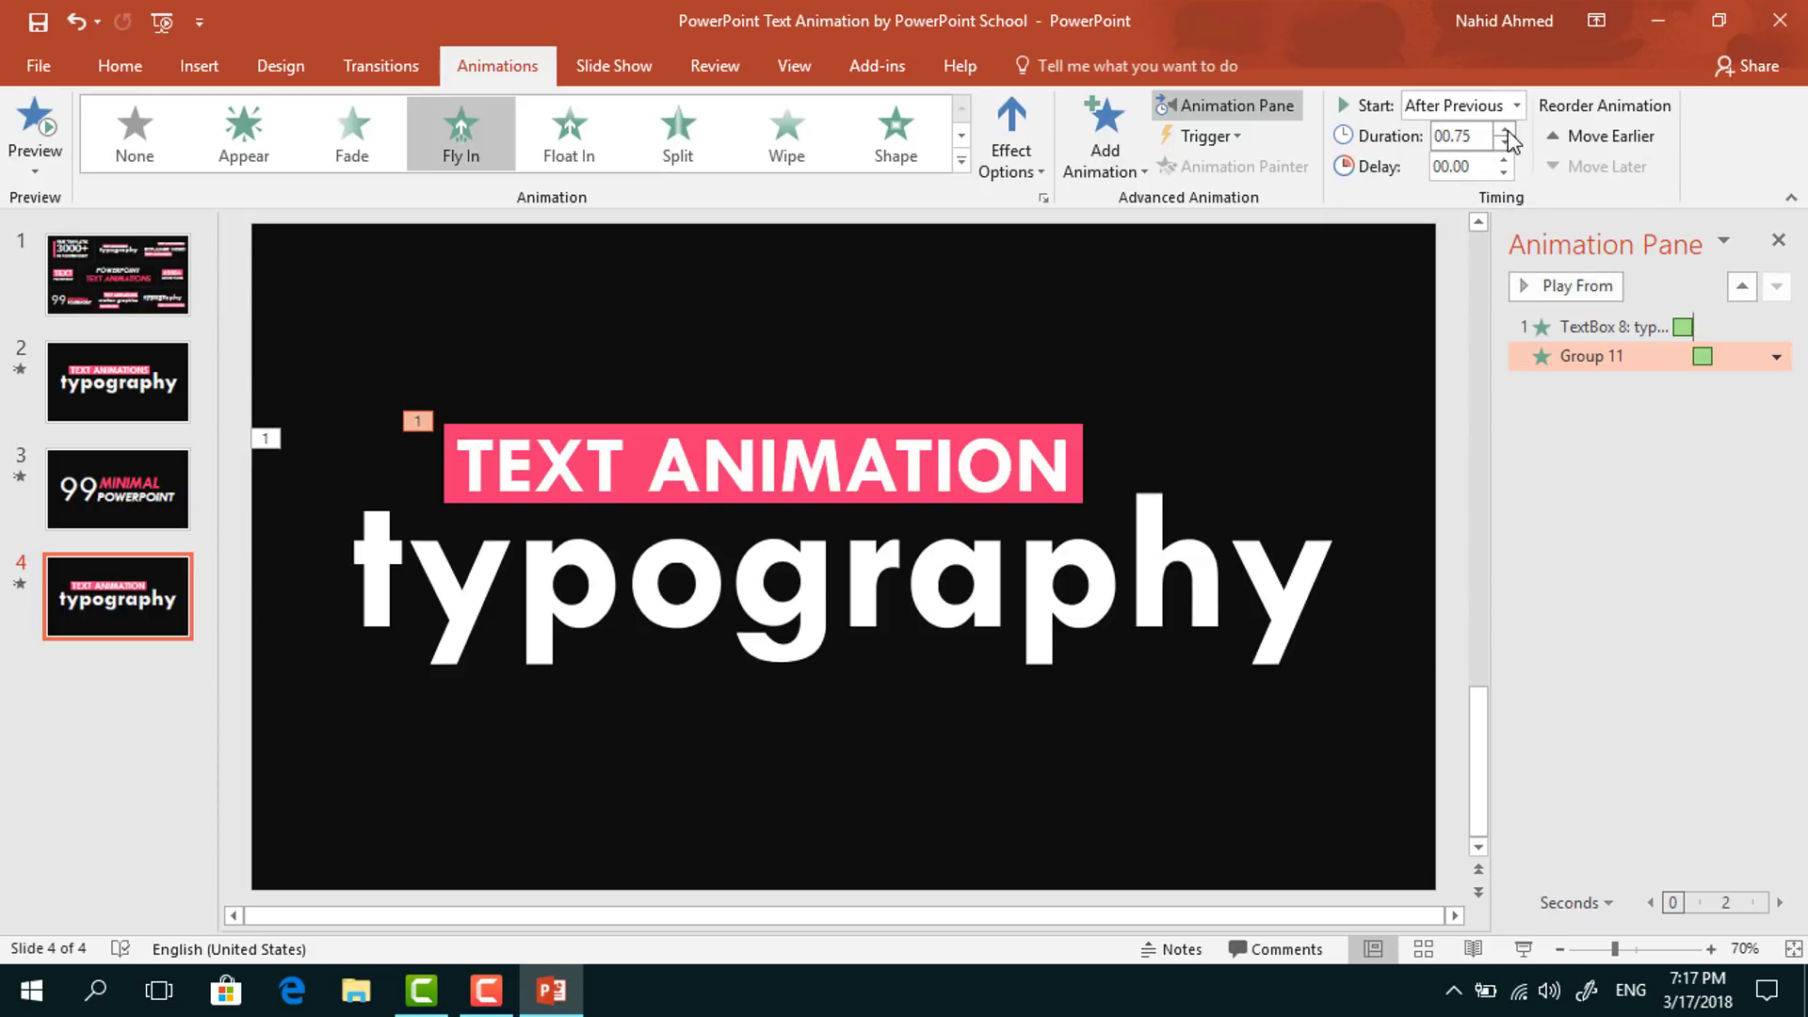
- Set the banner Fly In's smooth end to 0.75 seconds and play the slide show
click(1777, 356)
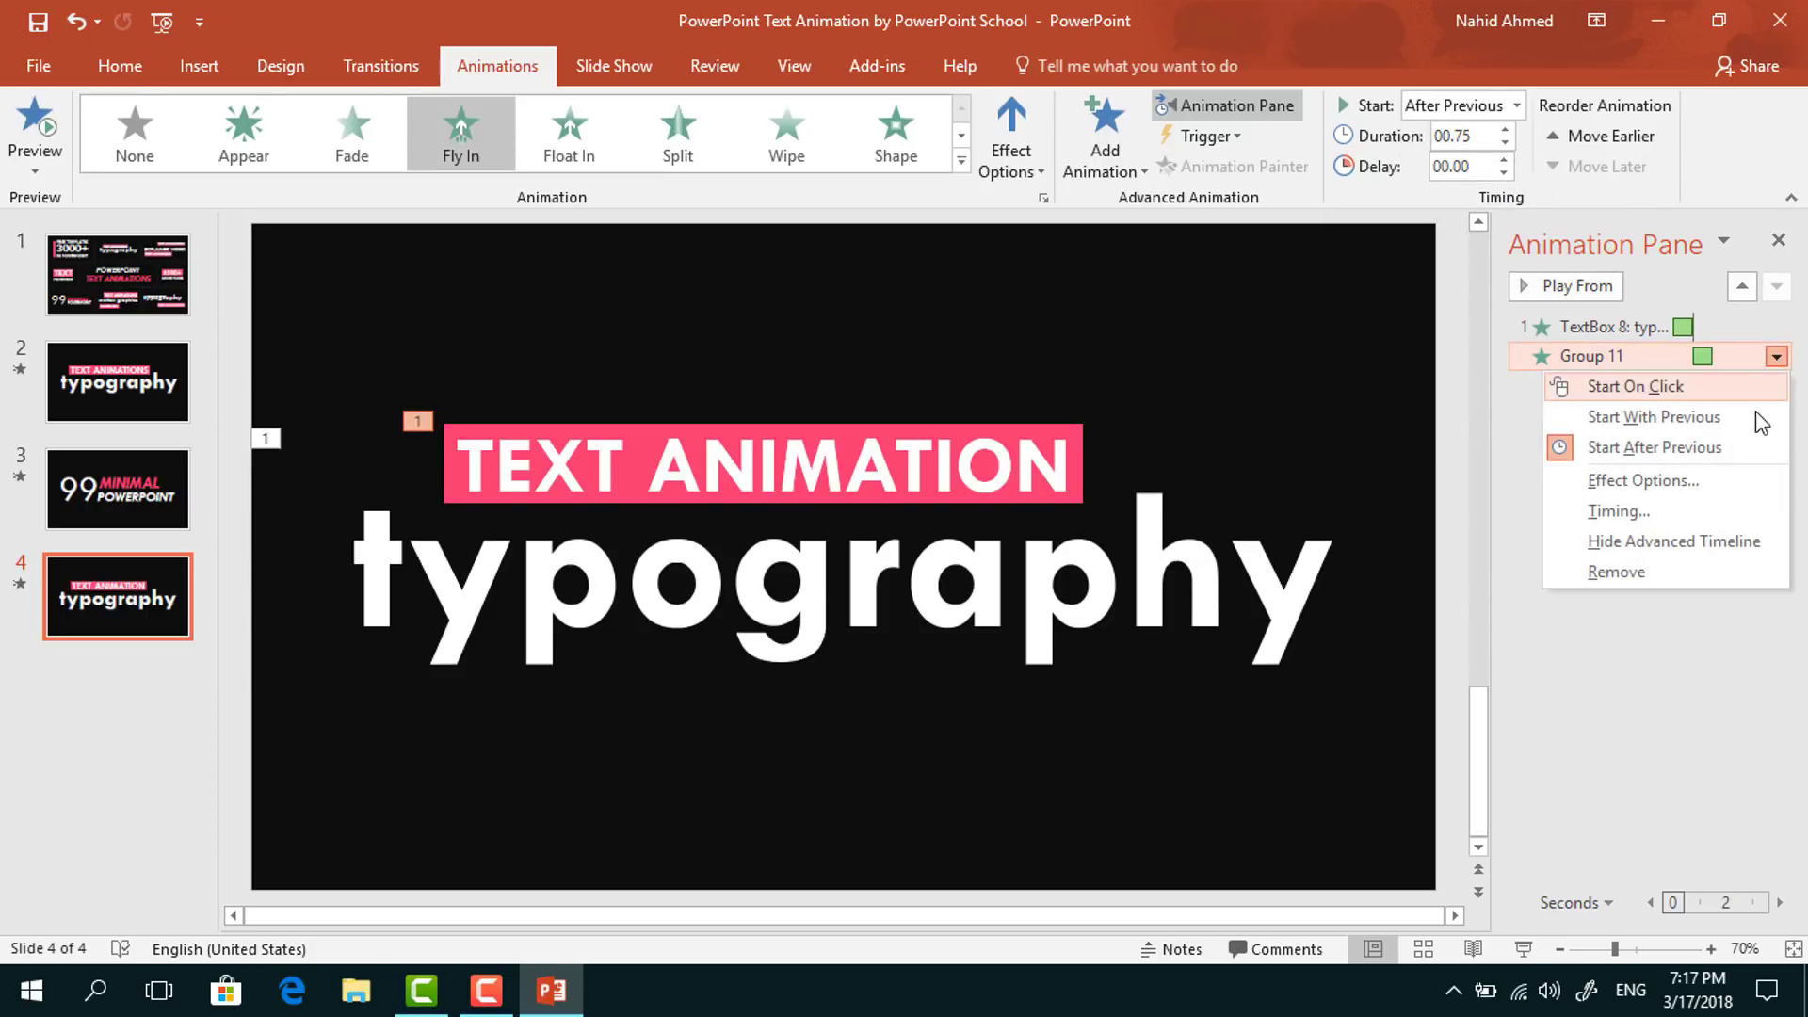
click(1725, 481)
drag(814, 446, 900, 453)
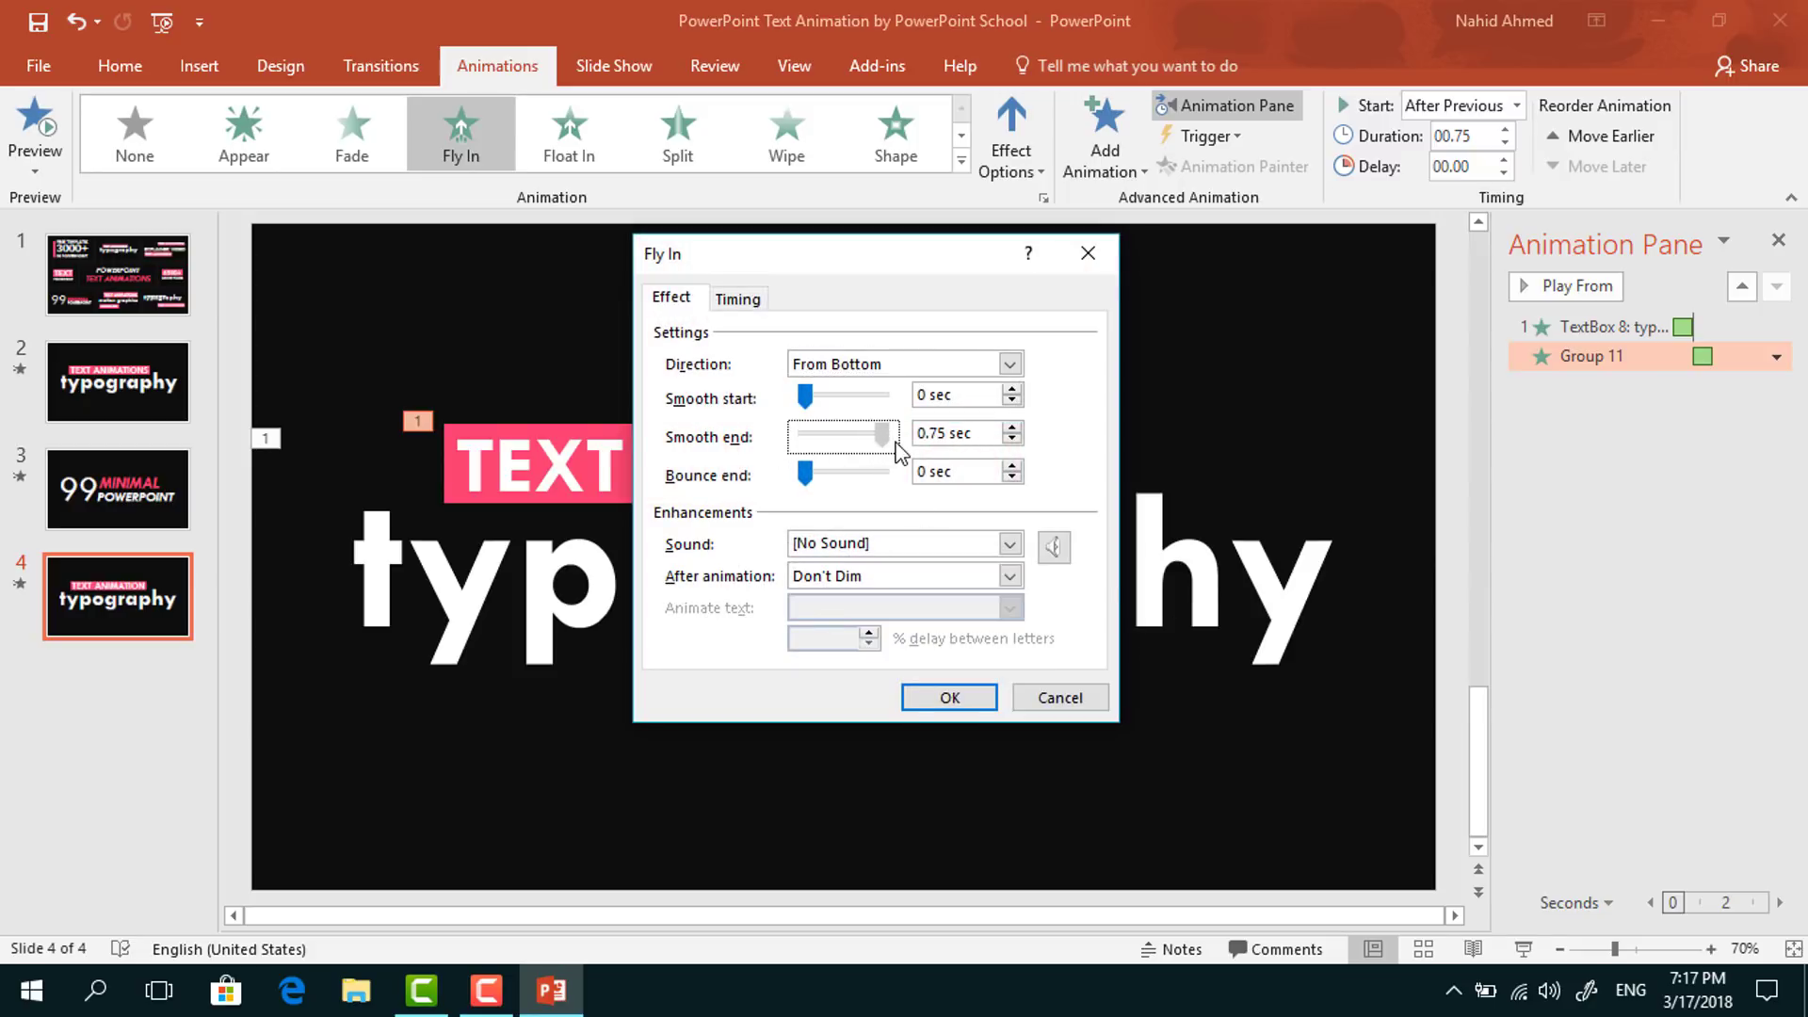
click(963, 697)
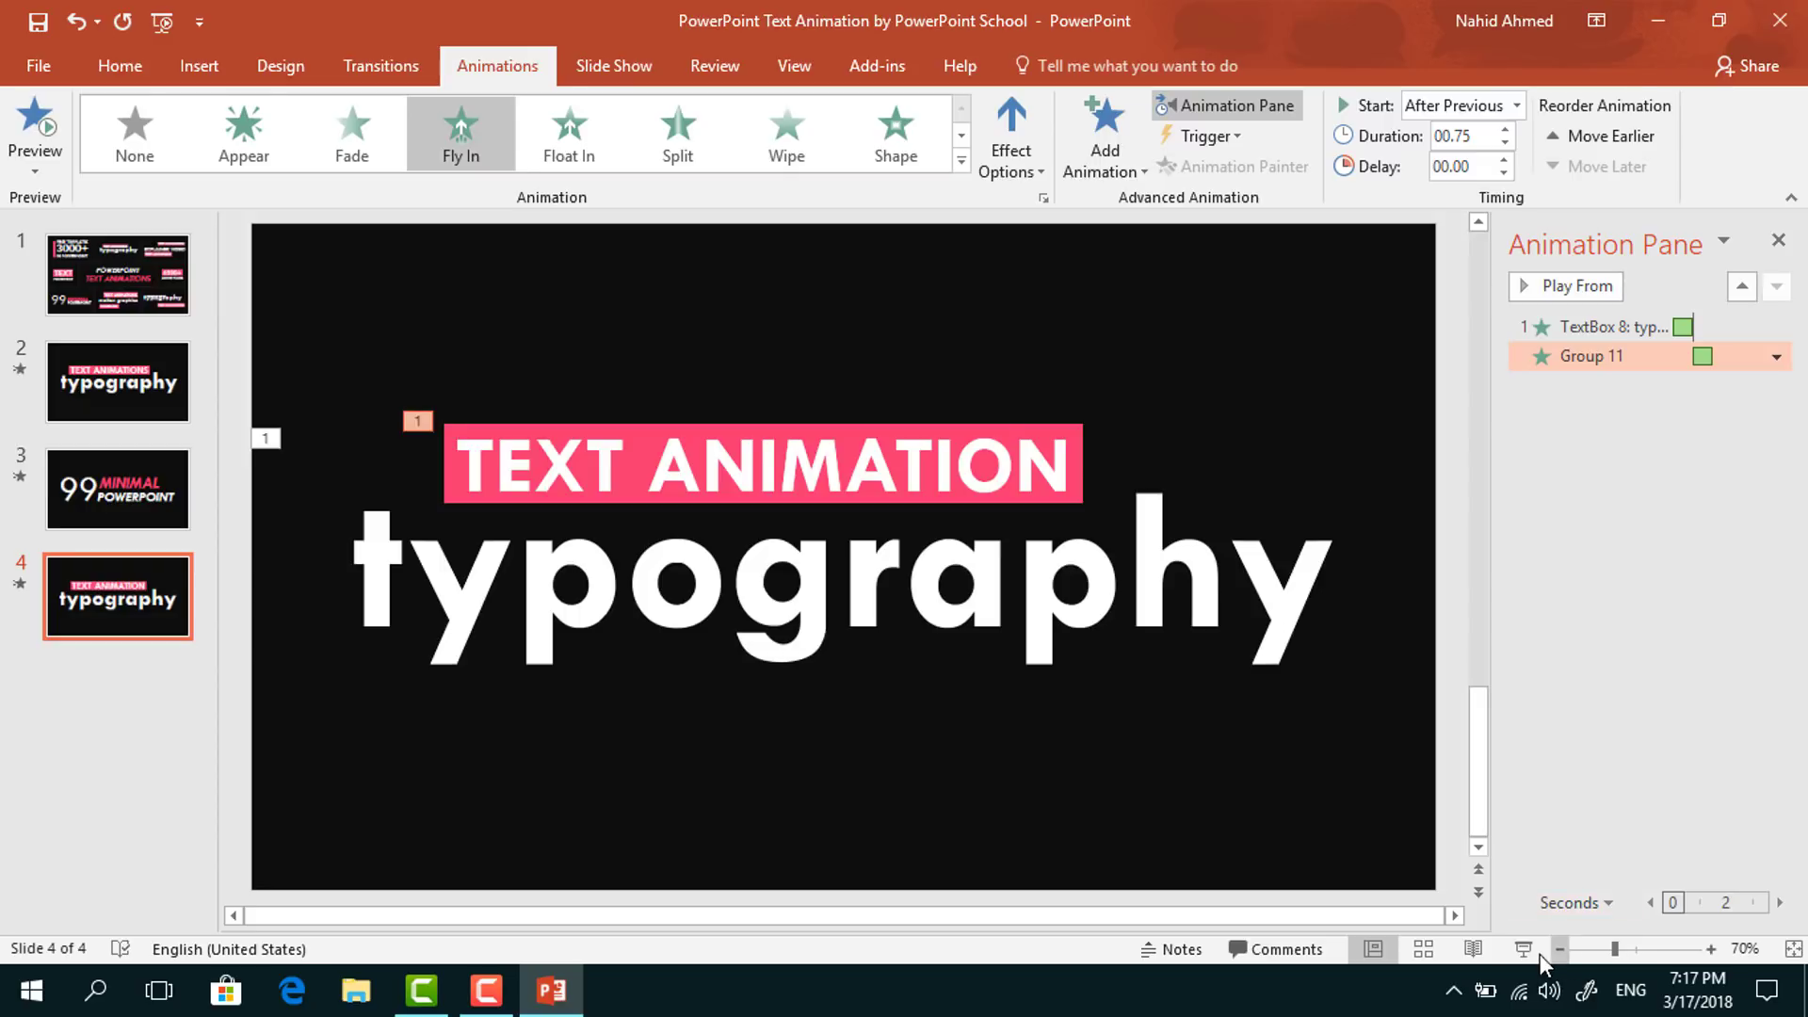
click(1525, 949)
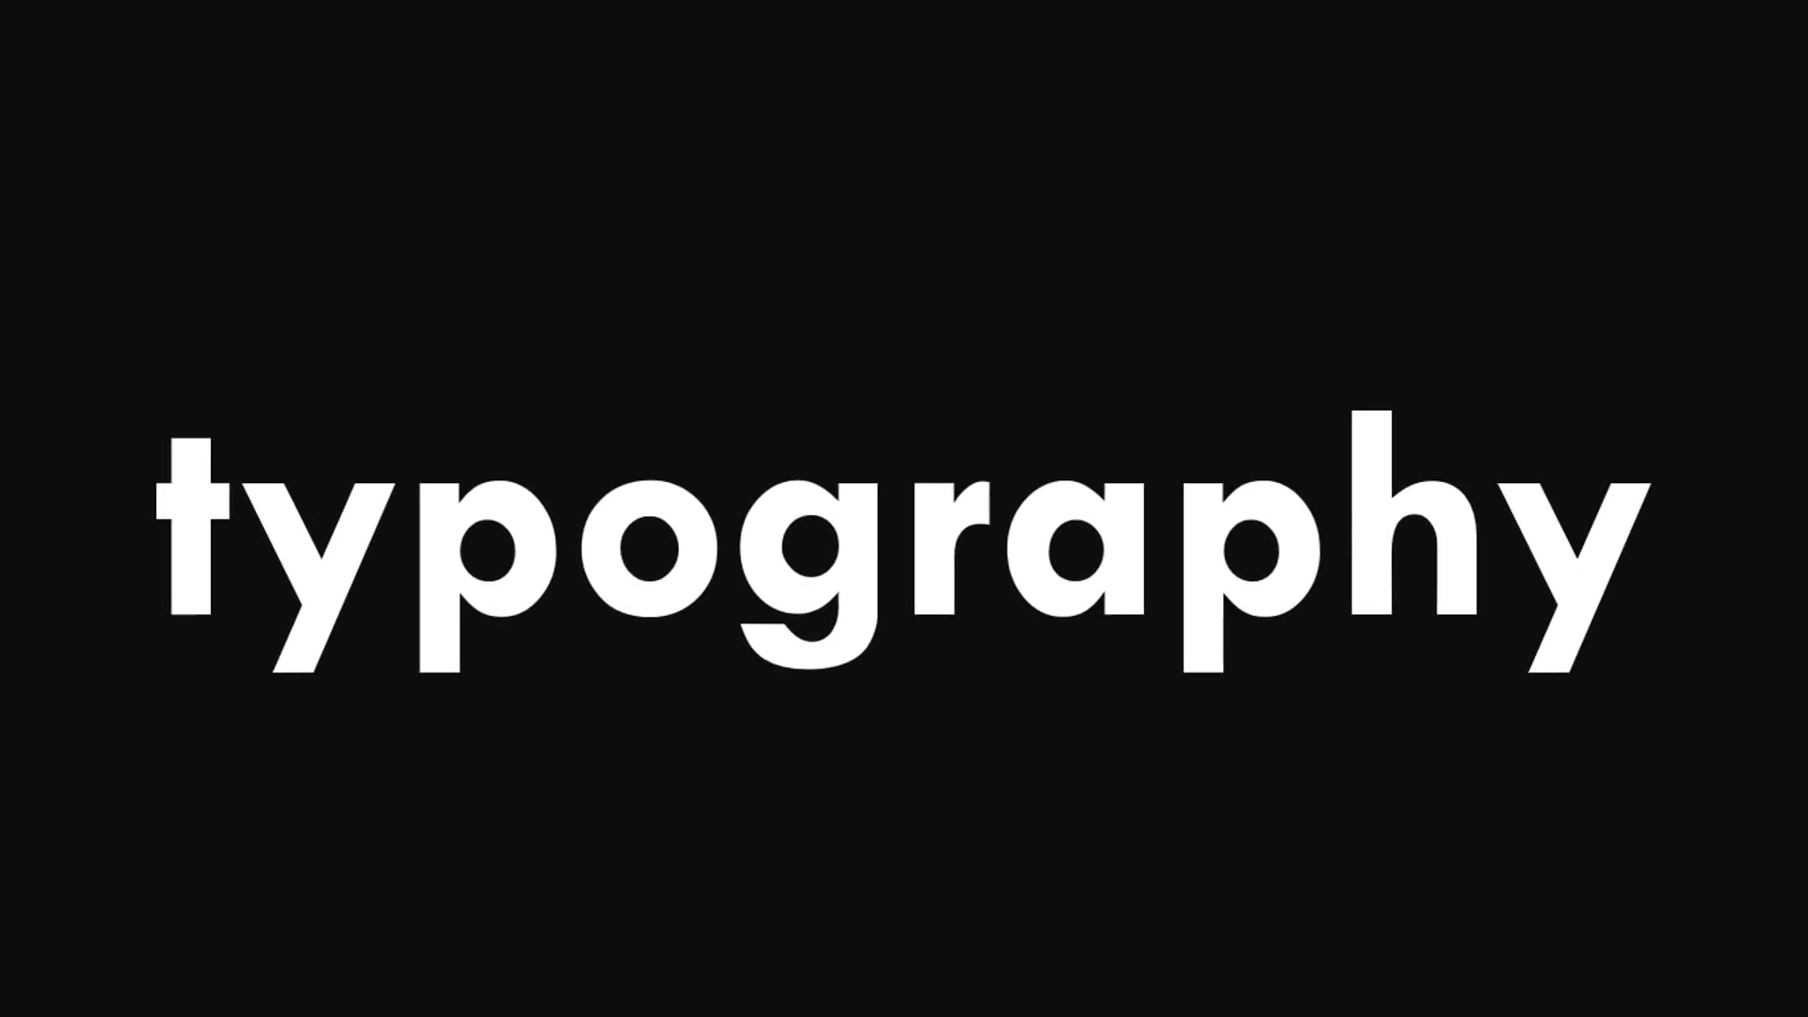
- Exit the slide show, add a new slide 5, and draw a text box on it
key(Escape)
right_click(96, 699)
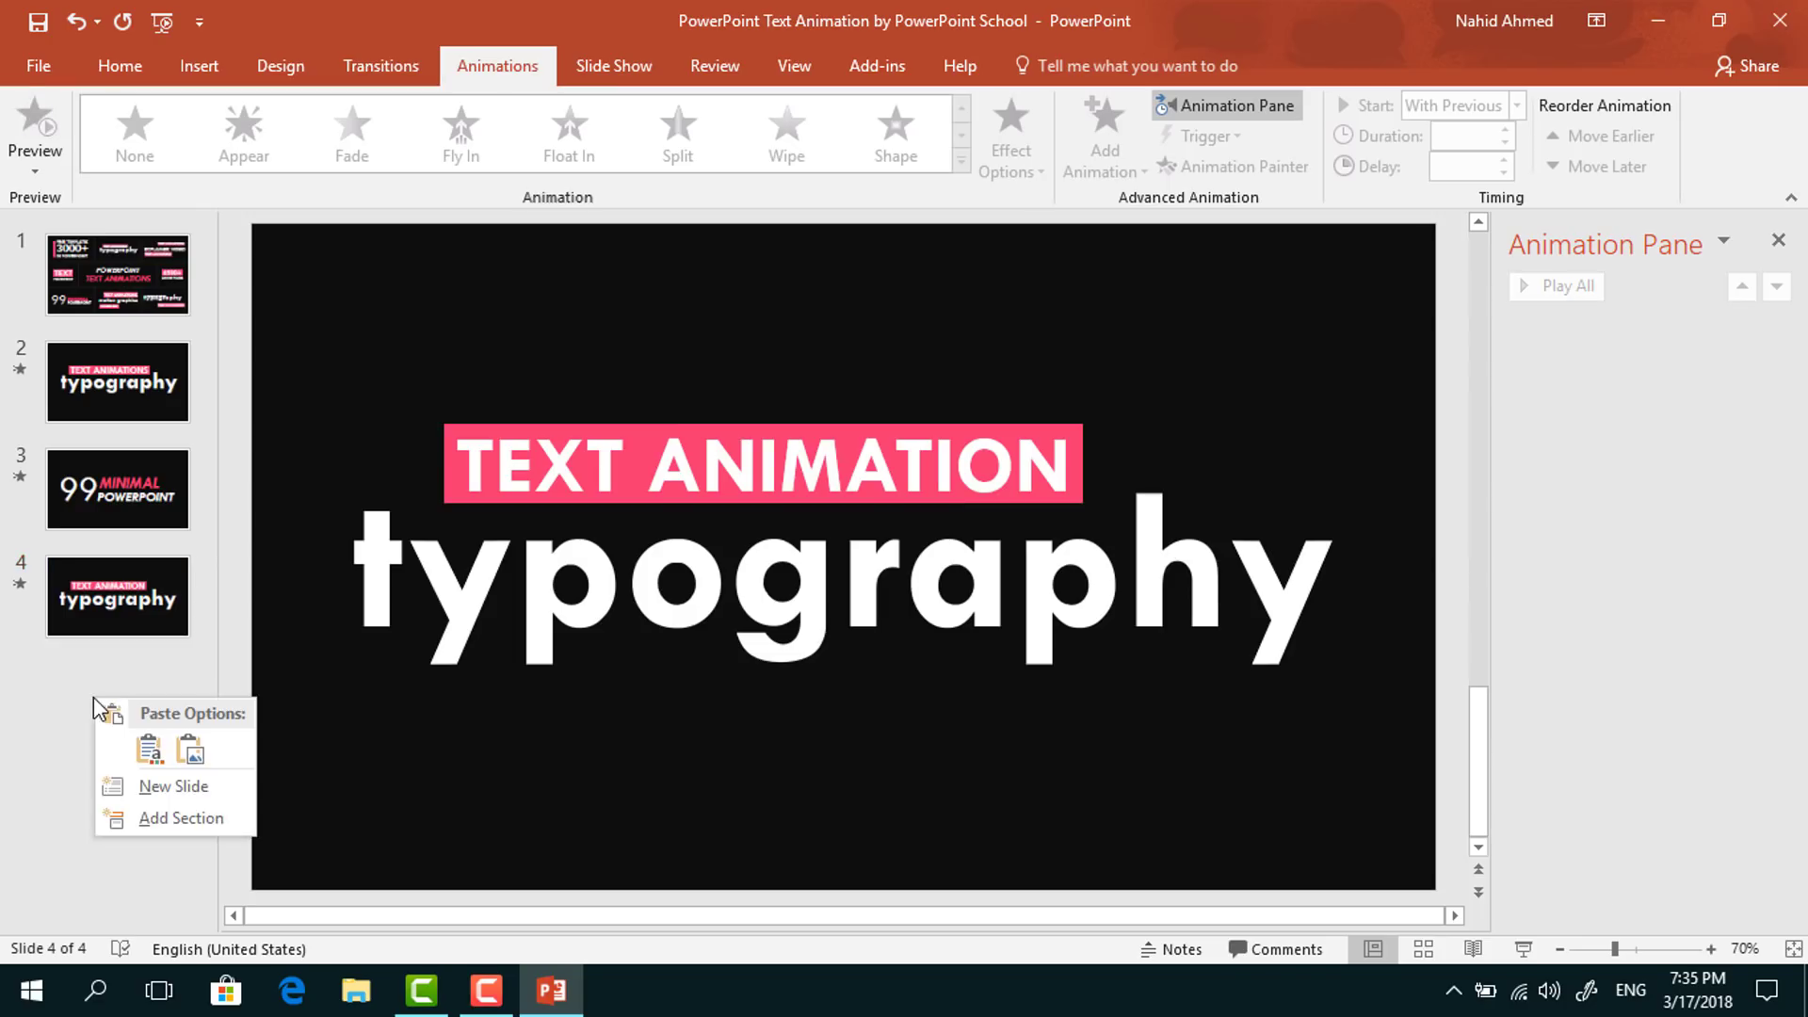
click(172, 787)
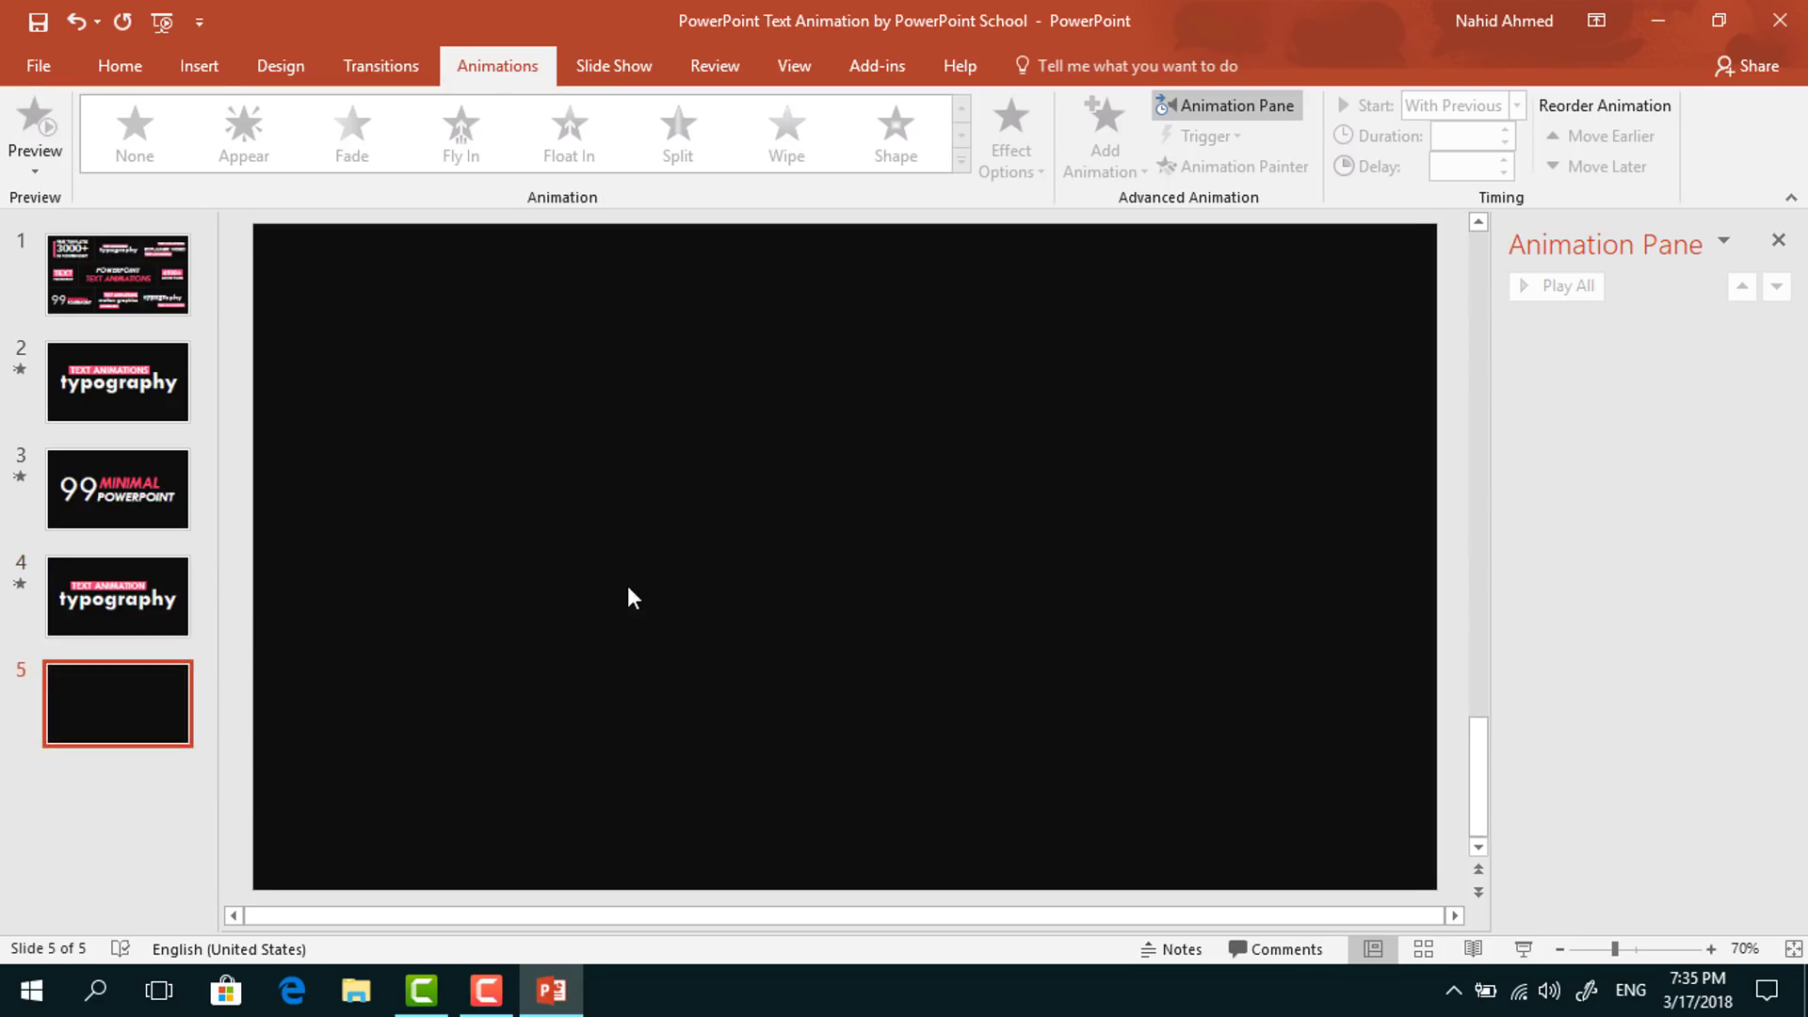
click(130, 70)
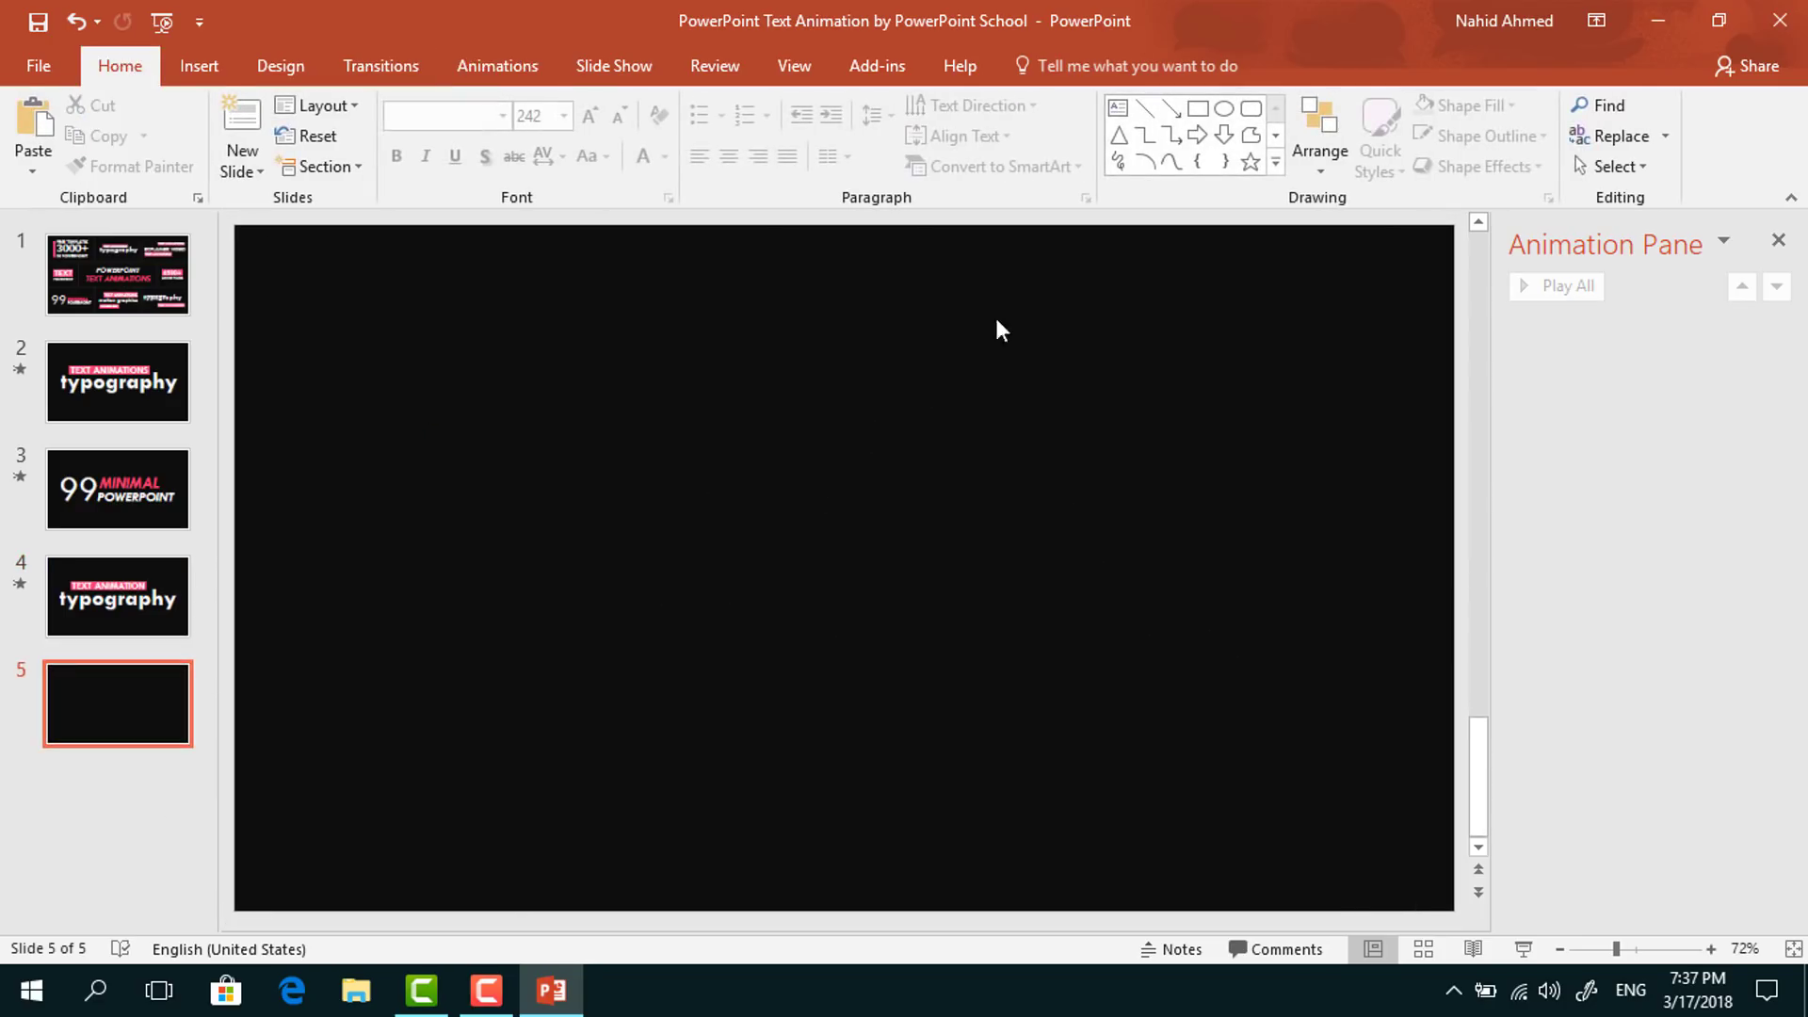
click(1118, 108)
drag(286, 333, 555, 571)
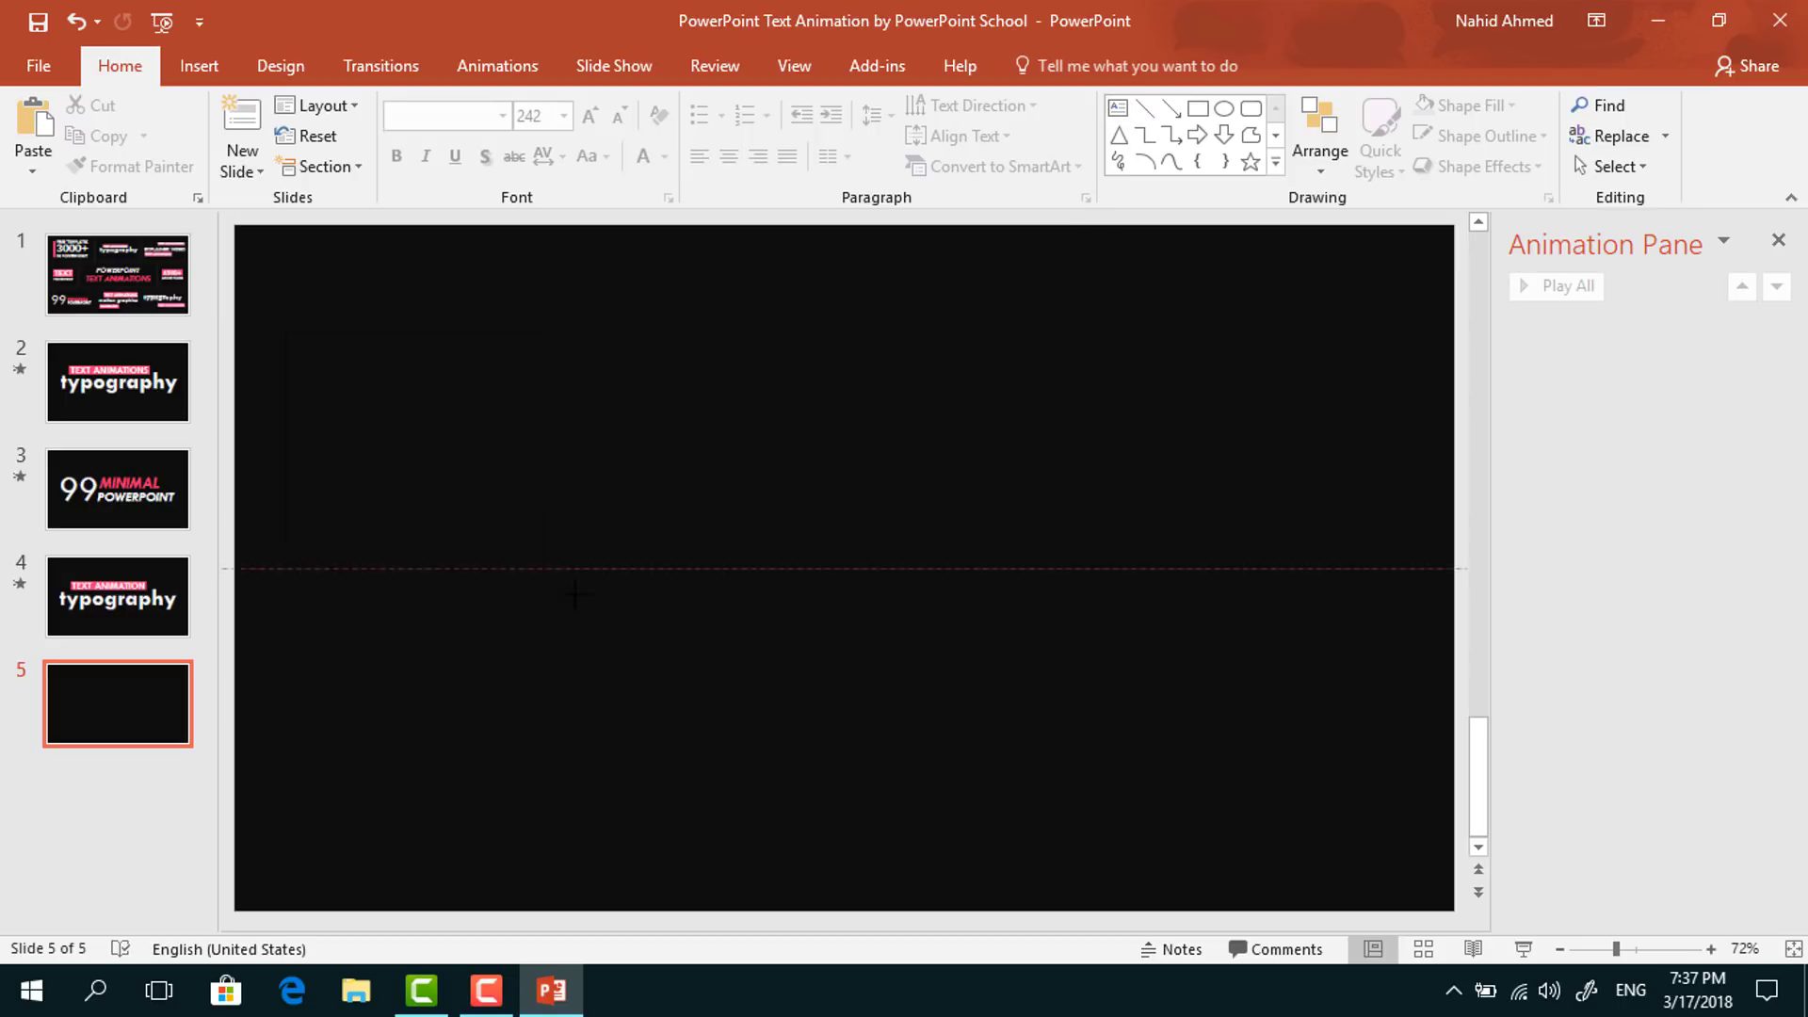
drag(739, 677, 740, 676)
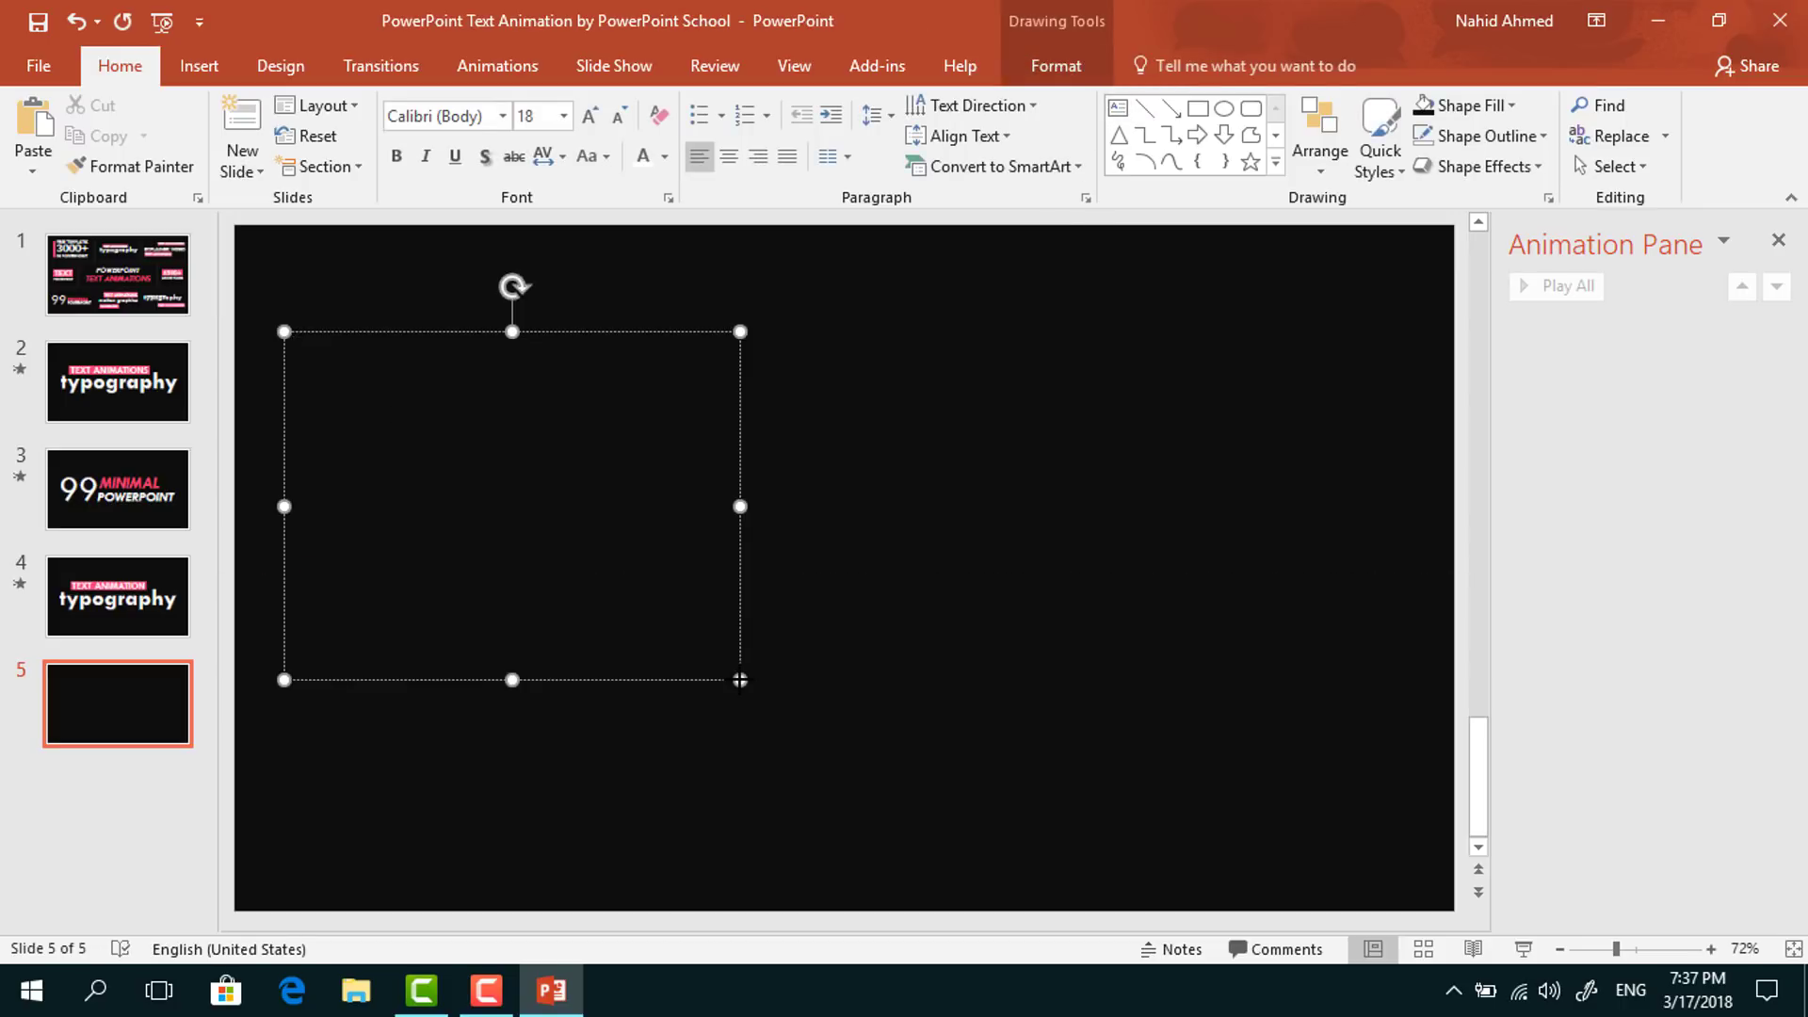
- Make the '99' centred 242-point Tw Cen MT, reposition it, and draw a text box beside it
click(405, 117)
text(Tw Cen MT)
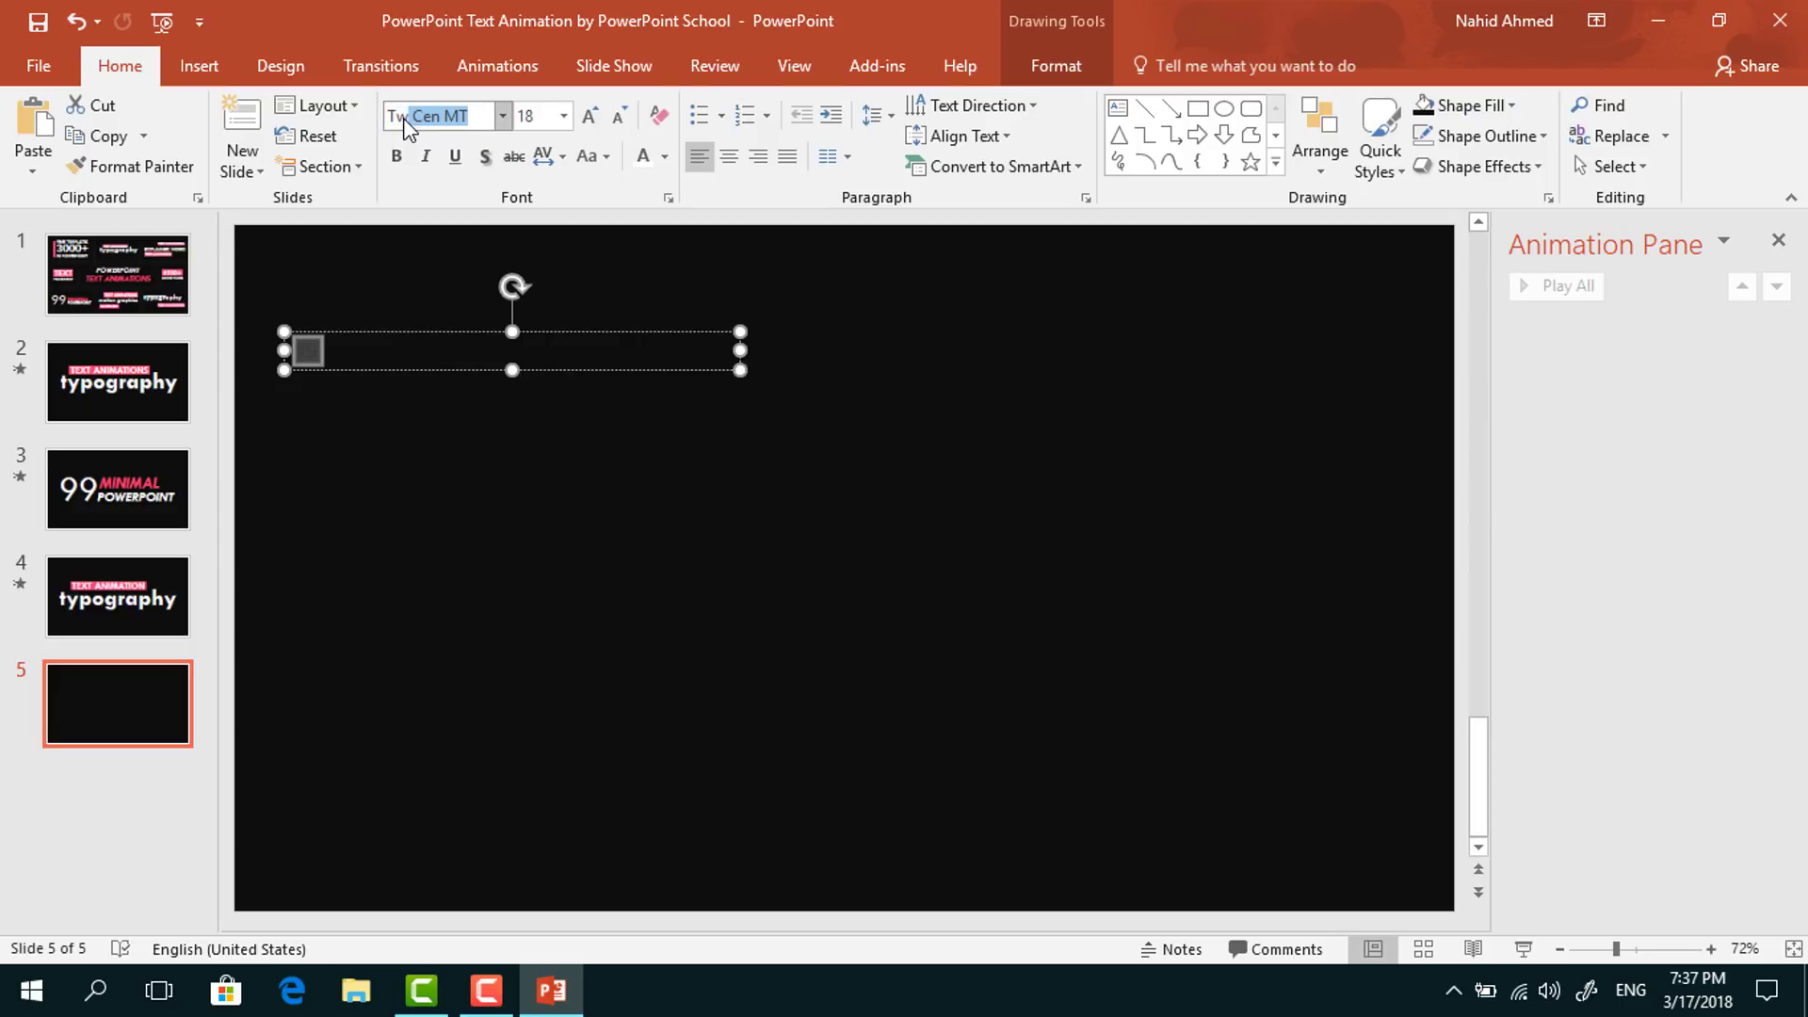
key(Return)
click(552, 114)
text(242)
key(Return)
click(728, 158)
drag(786, 460, 778, 574)
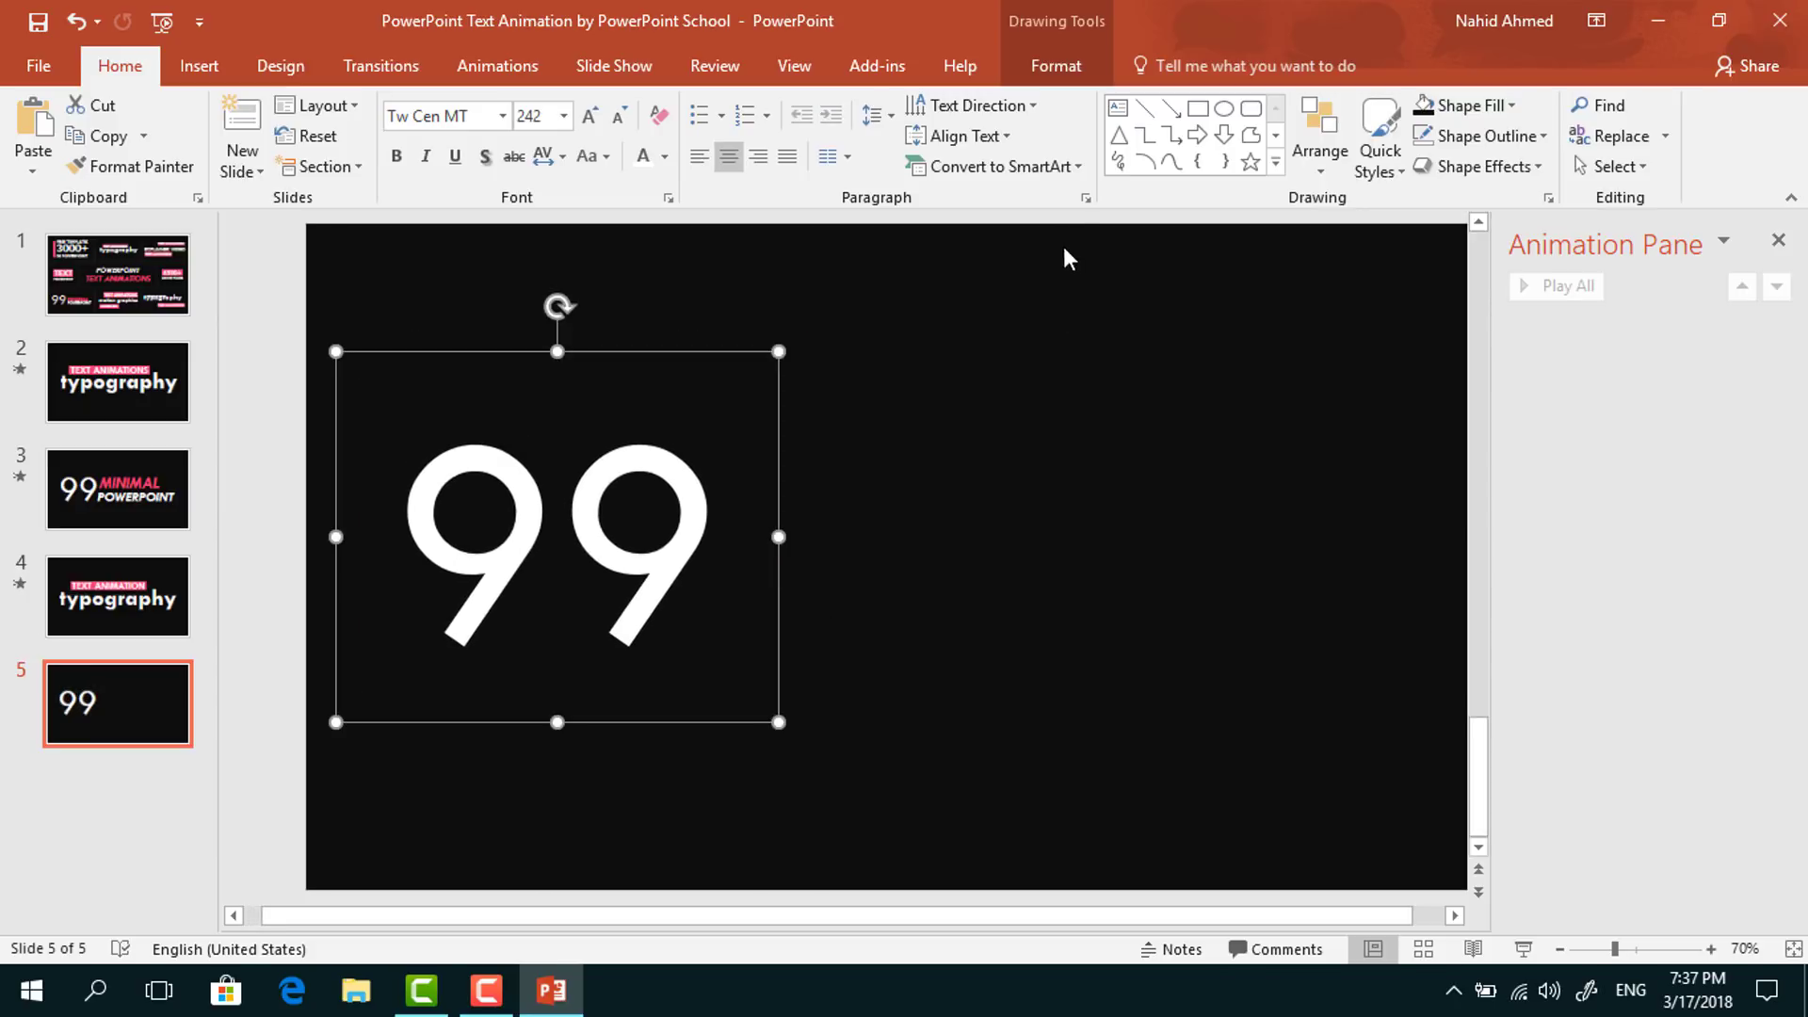
click(1139, 339)
click(1117, 110)
drag(739, 434, 1405, 591)
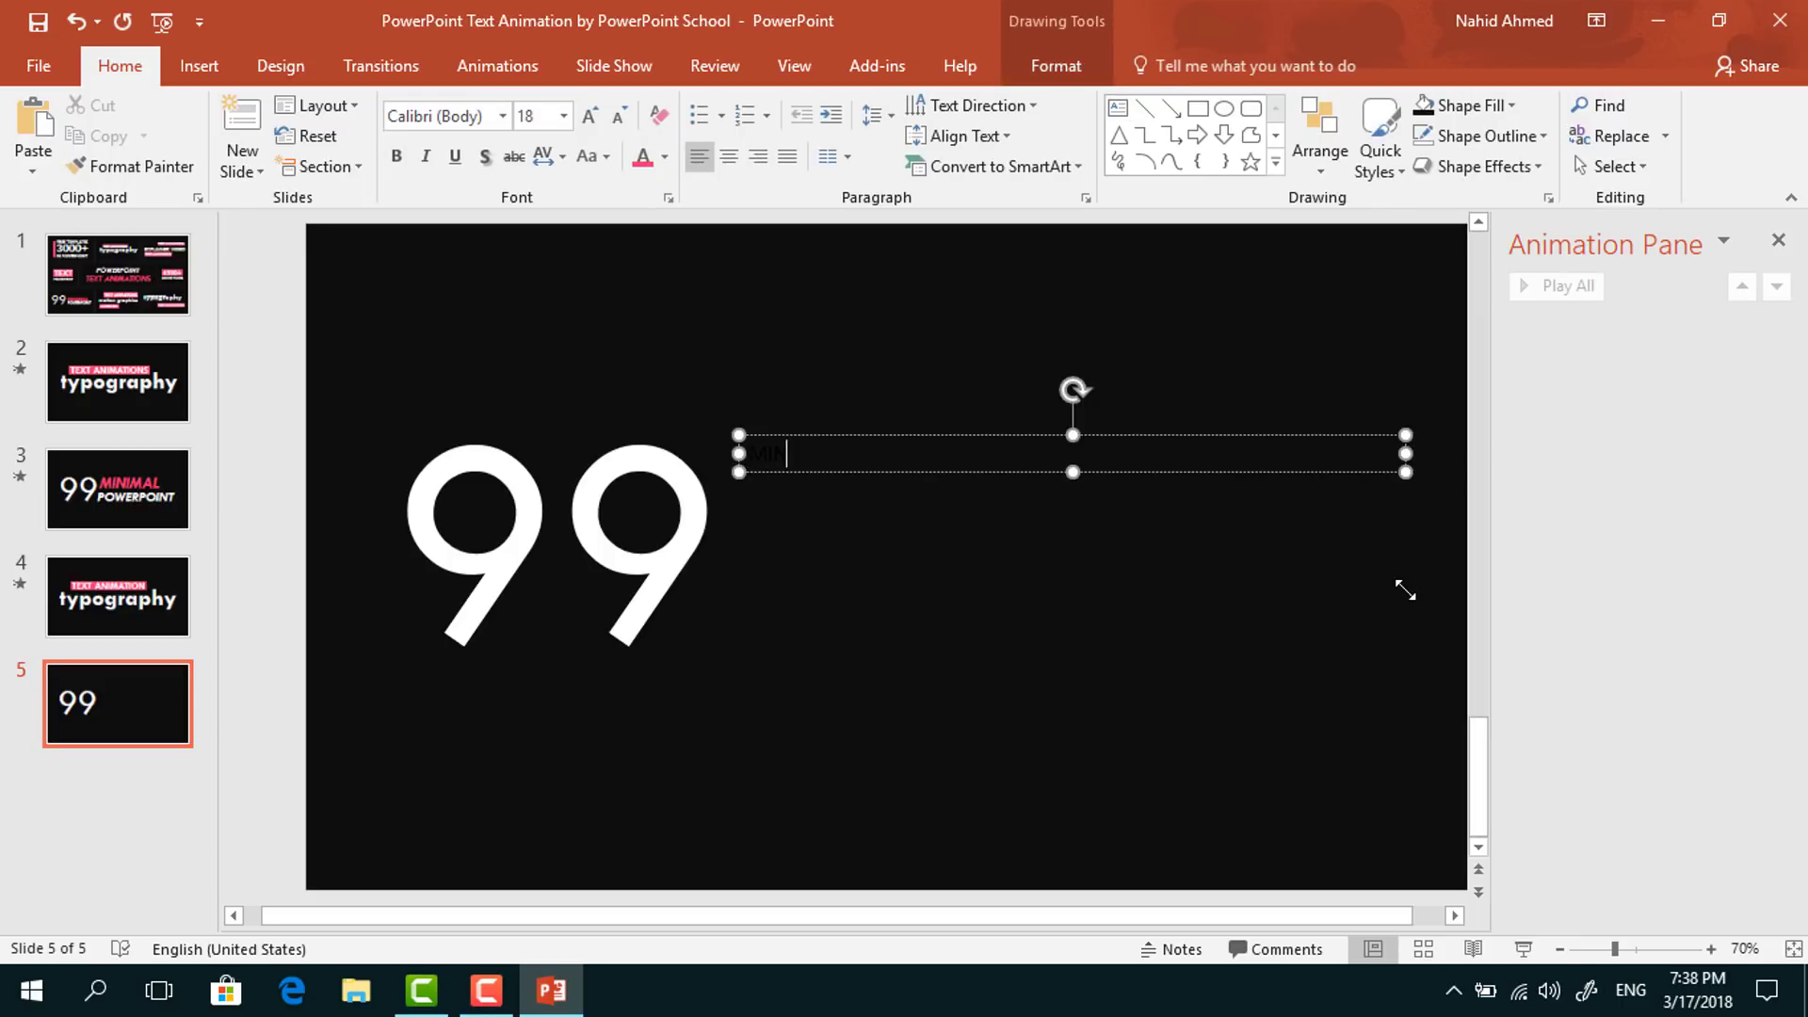
- Type 'MINIMAL' and format it as bold italic pink 115-point Tw Cen MT
text(MINIMAL)
key(ctrl+a)
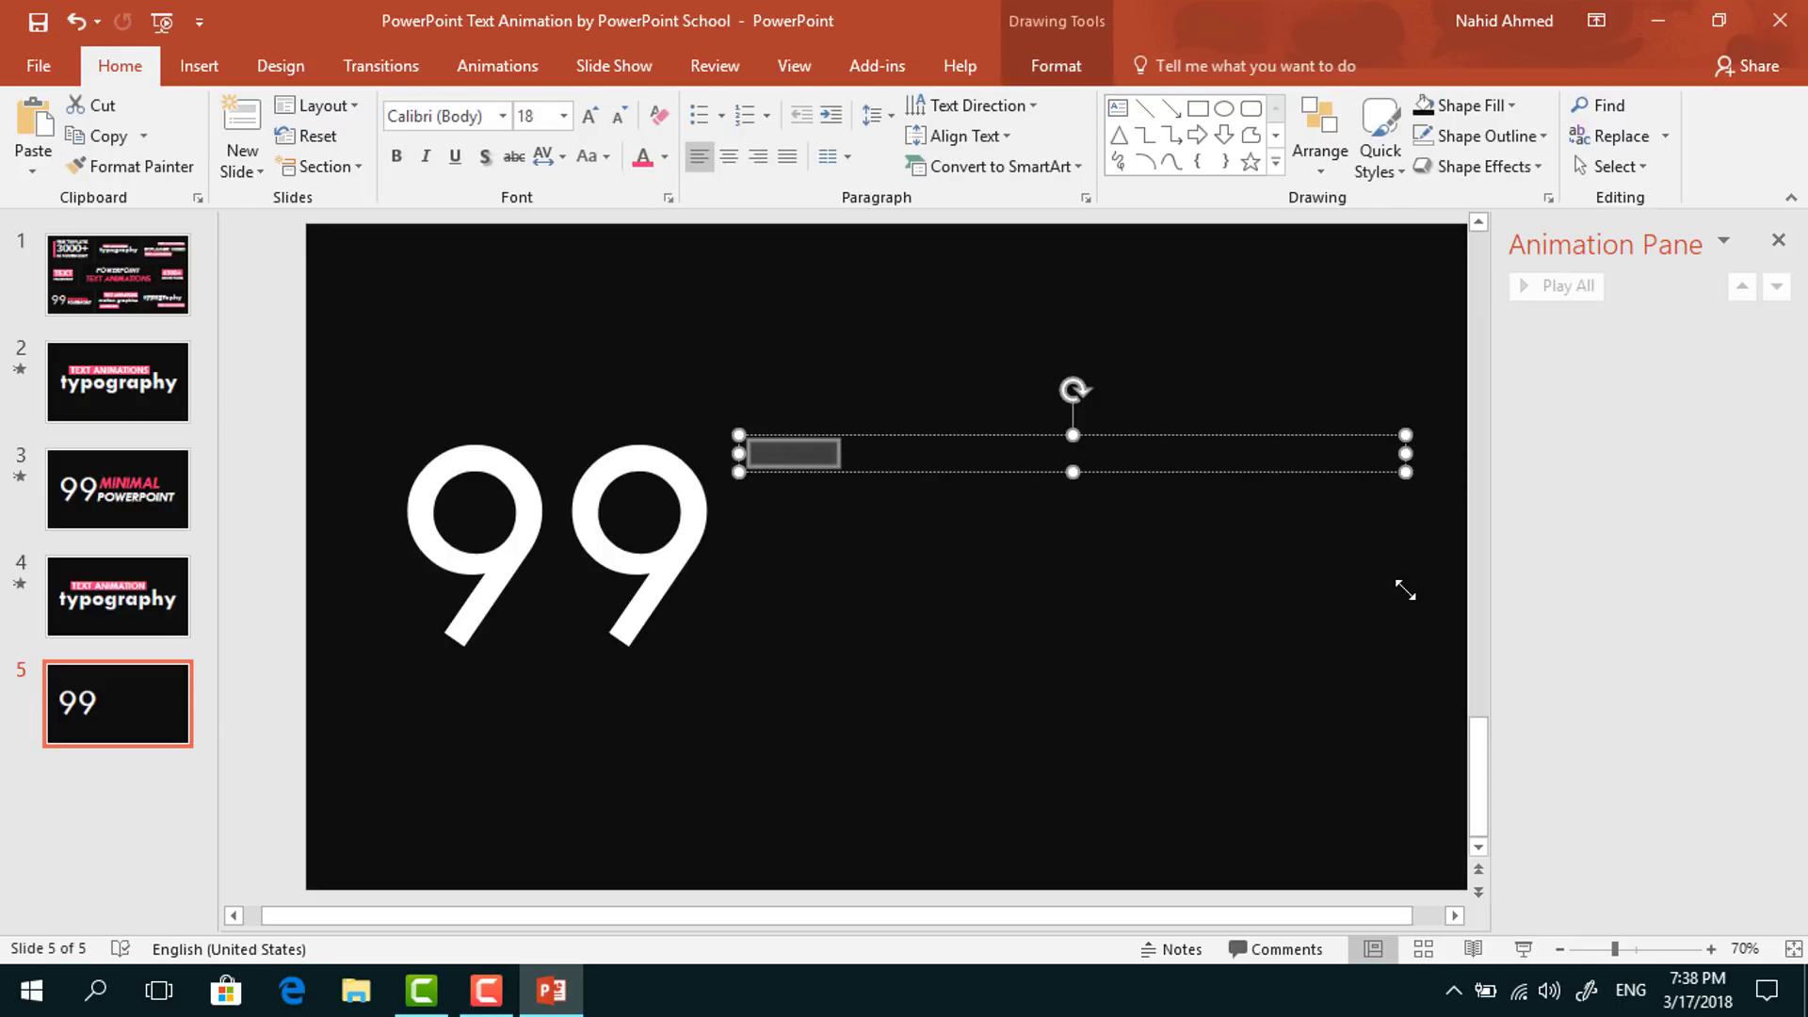
click(435, 121)
text(Tw)
key(Return)
click(400, 158)
click(419, 156)
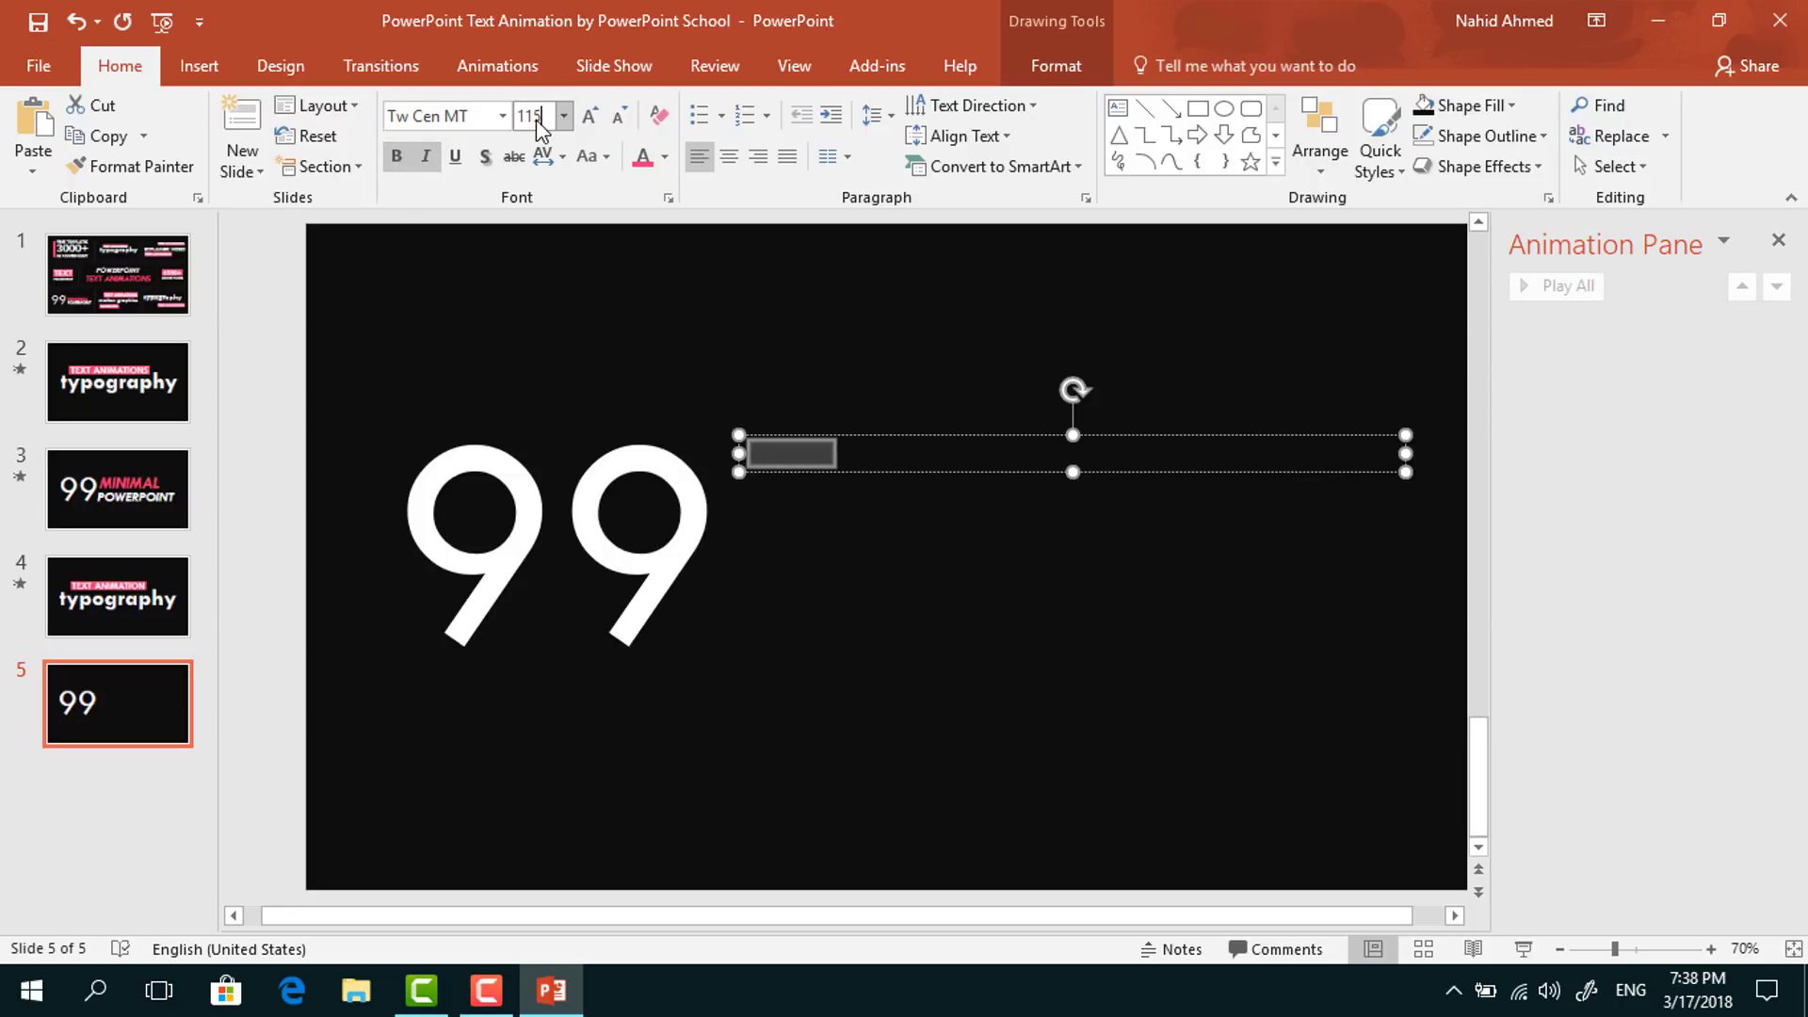
click(537, 122)
text(115)
key(Return)
click(665, 156)
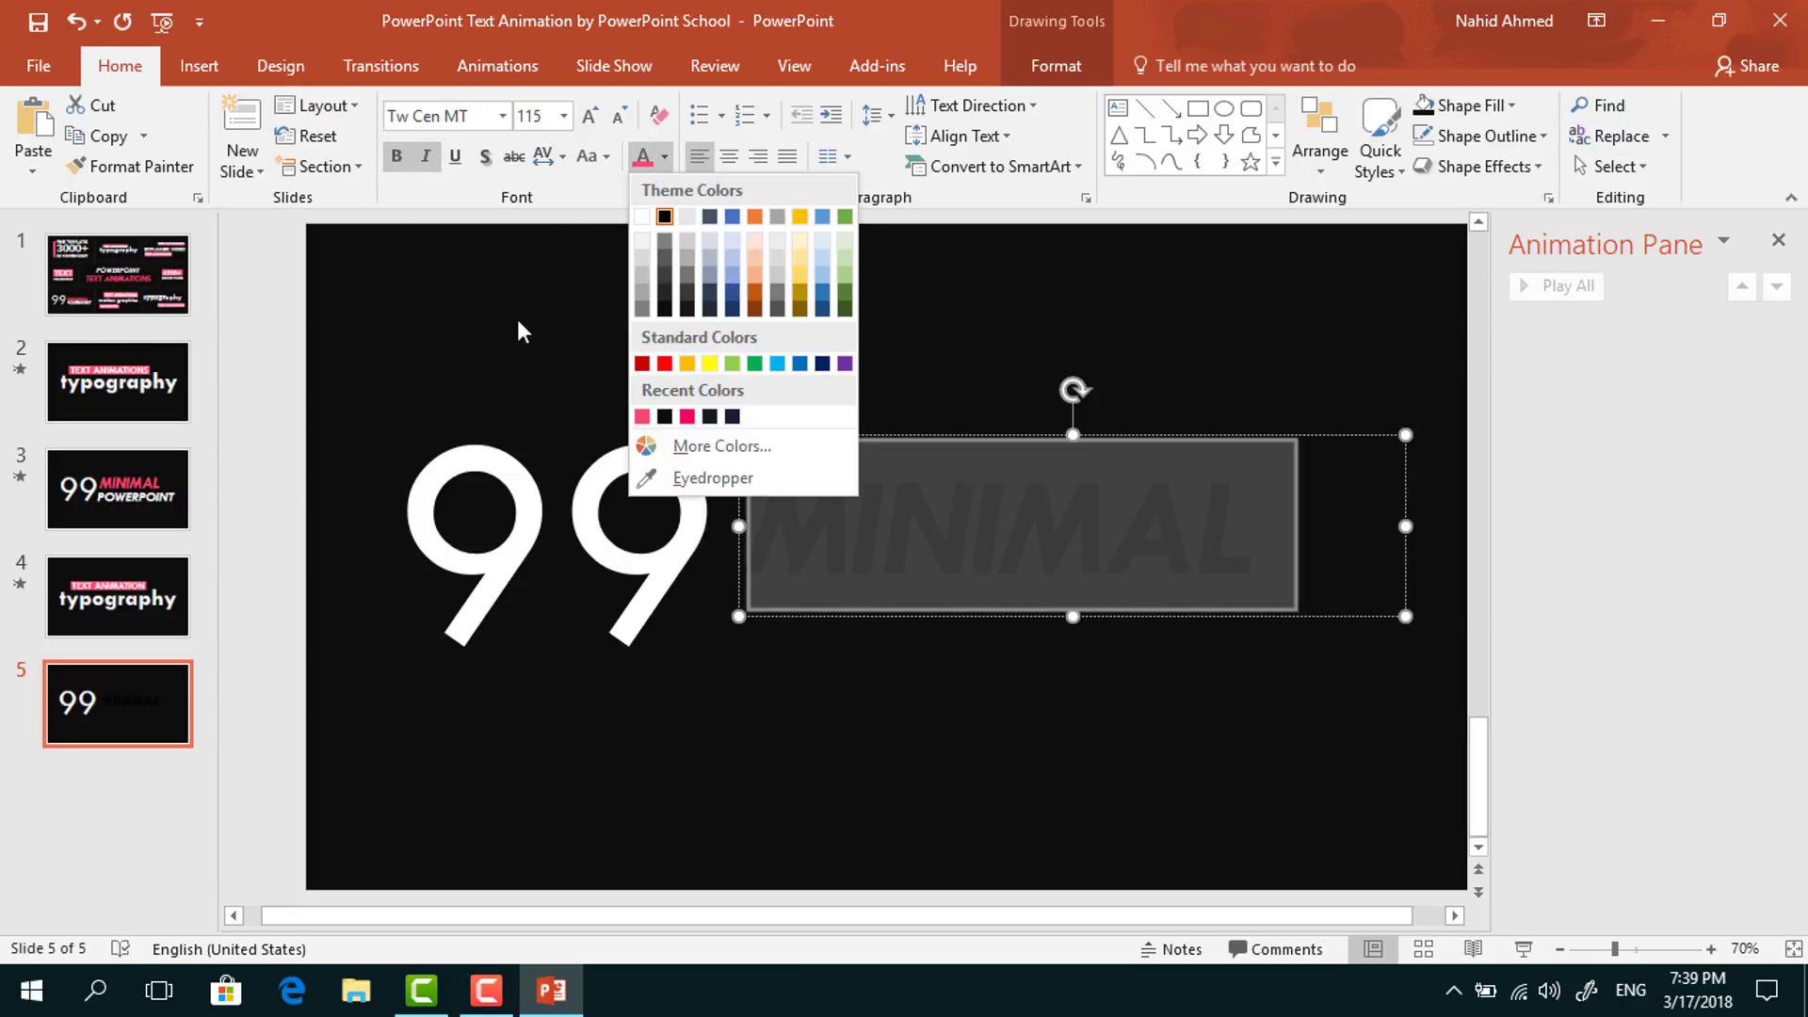
click(642, 416)
click(1140, 610)
- Copy MINIMAL below and turn the copy into white 96-point 'POWERPOINT'
drag(1128, 591, 1116, 701)
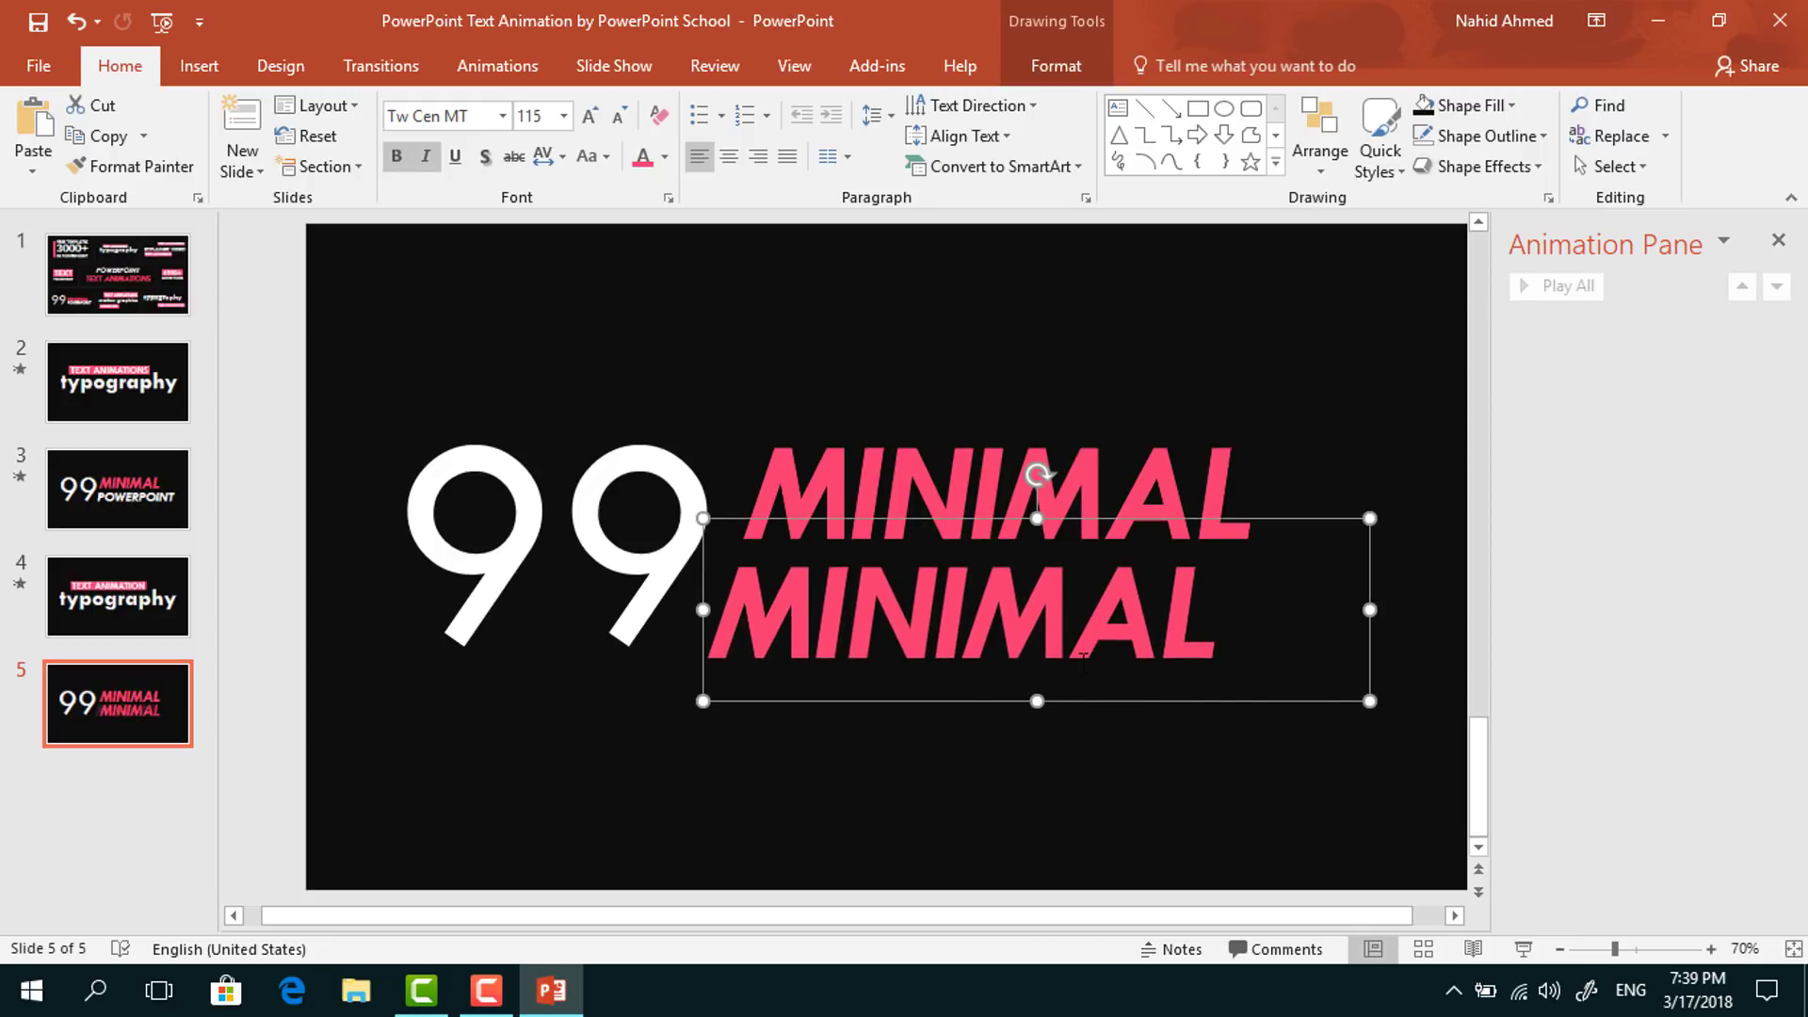
double_click(1084, 659)
click(545, 116)
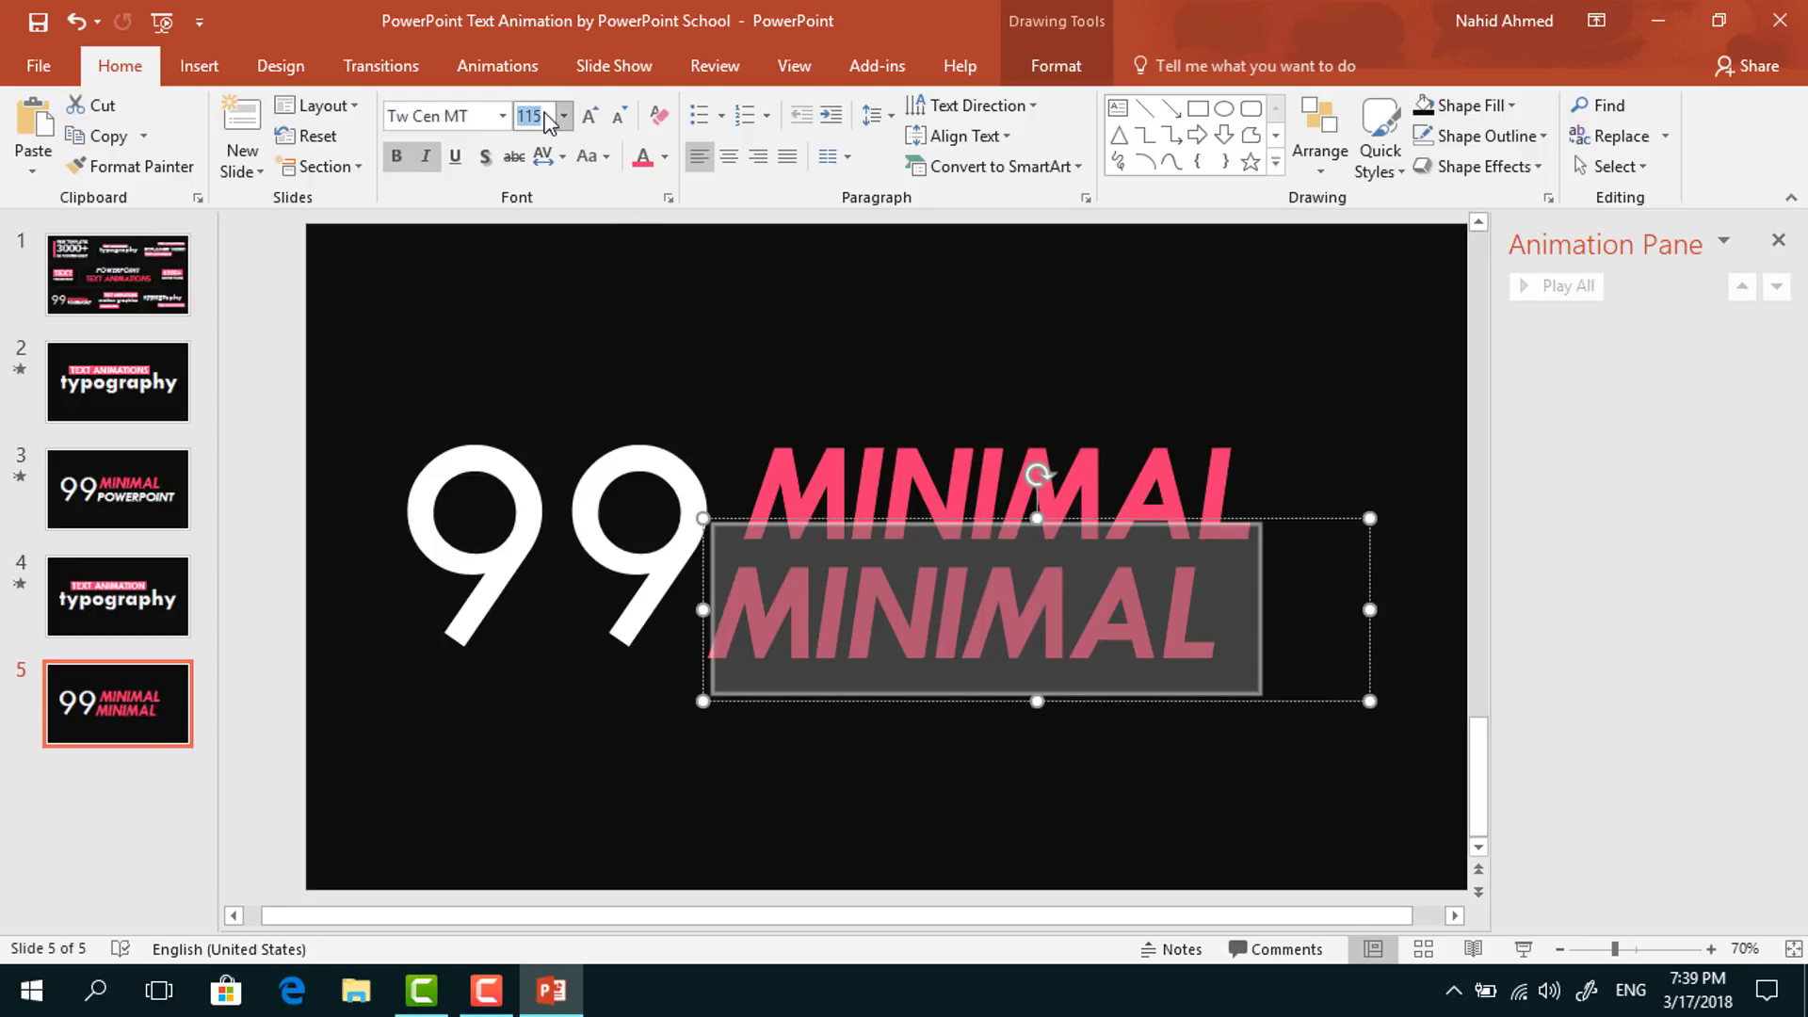
key(Return)
click(665, 156)
click(646, 219)
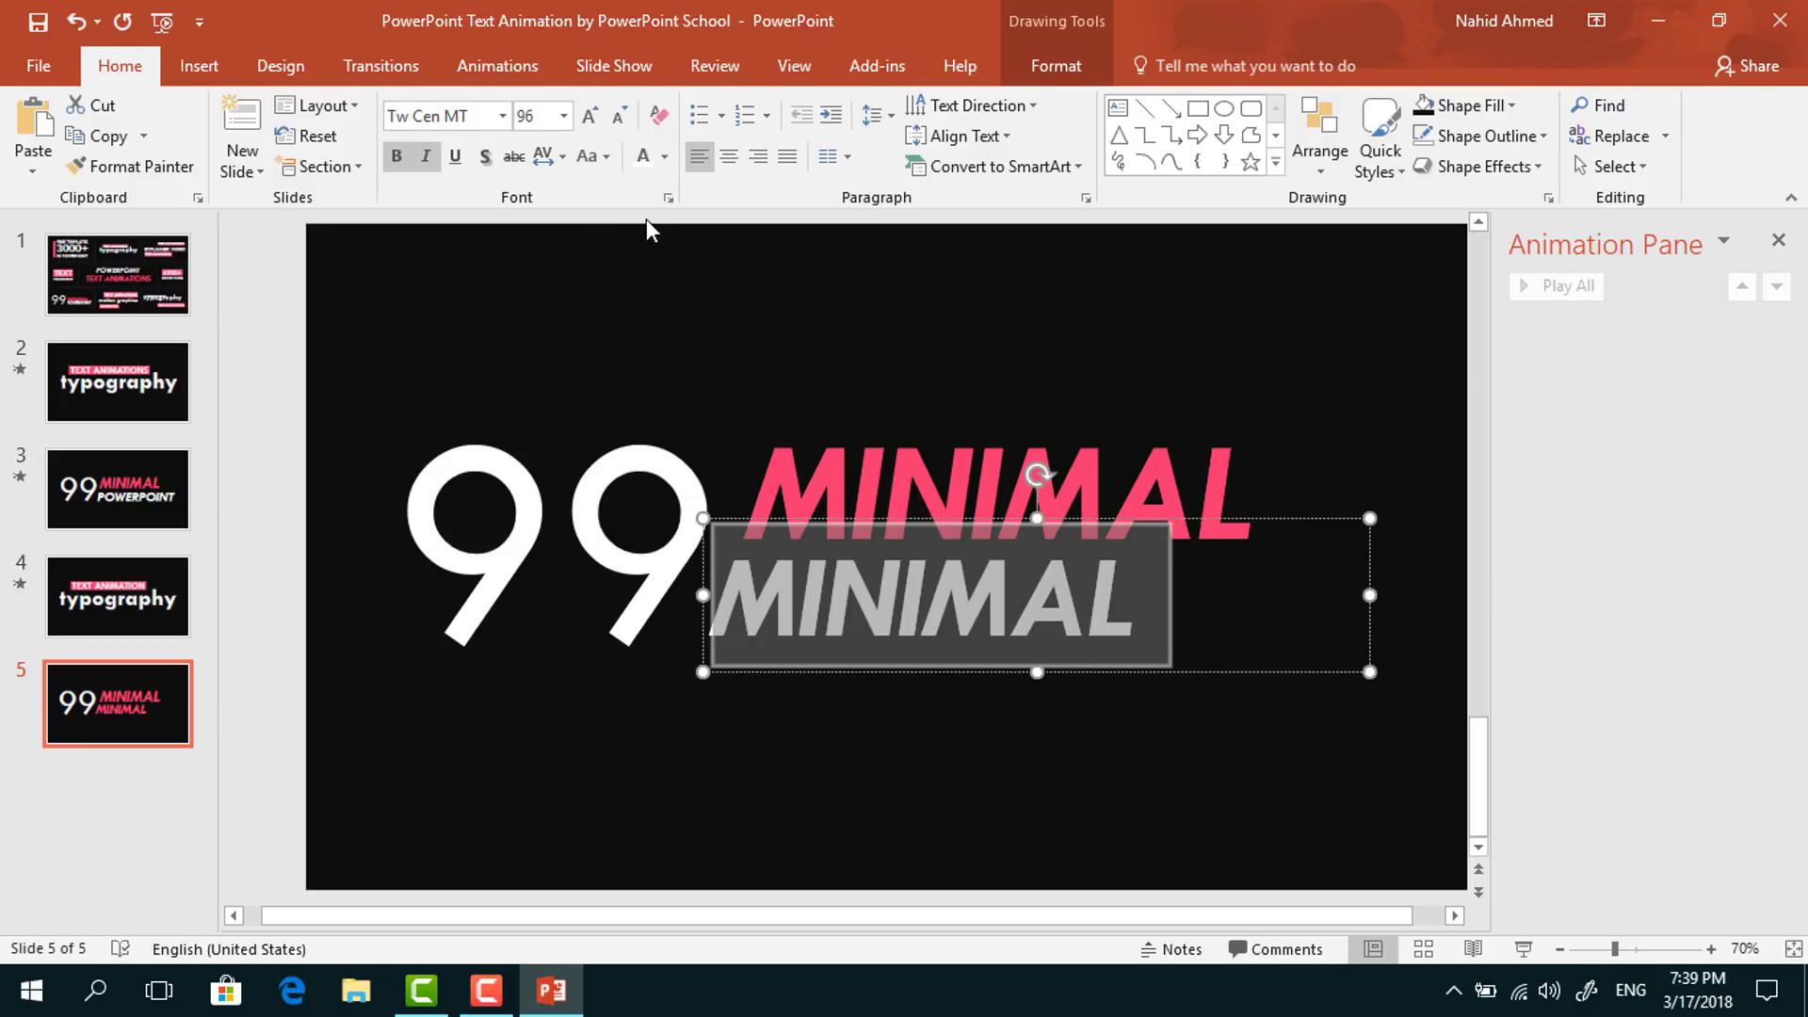
text(POWERPOINT)
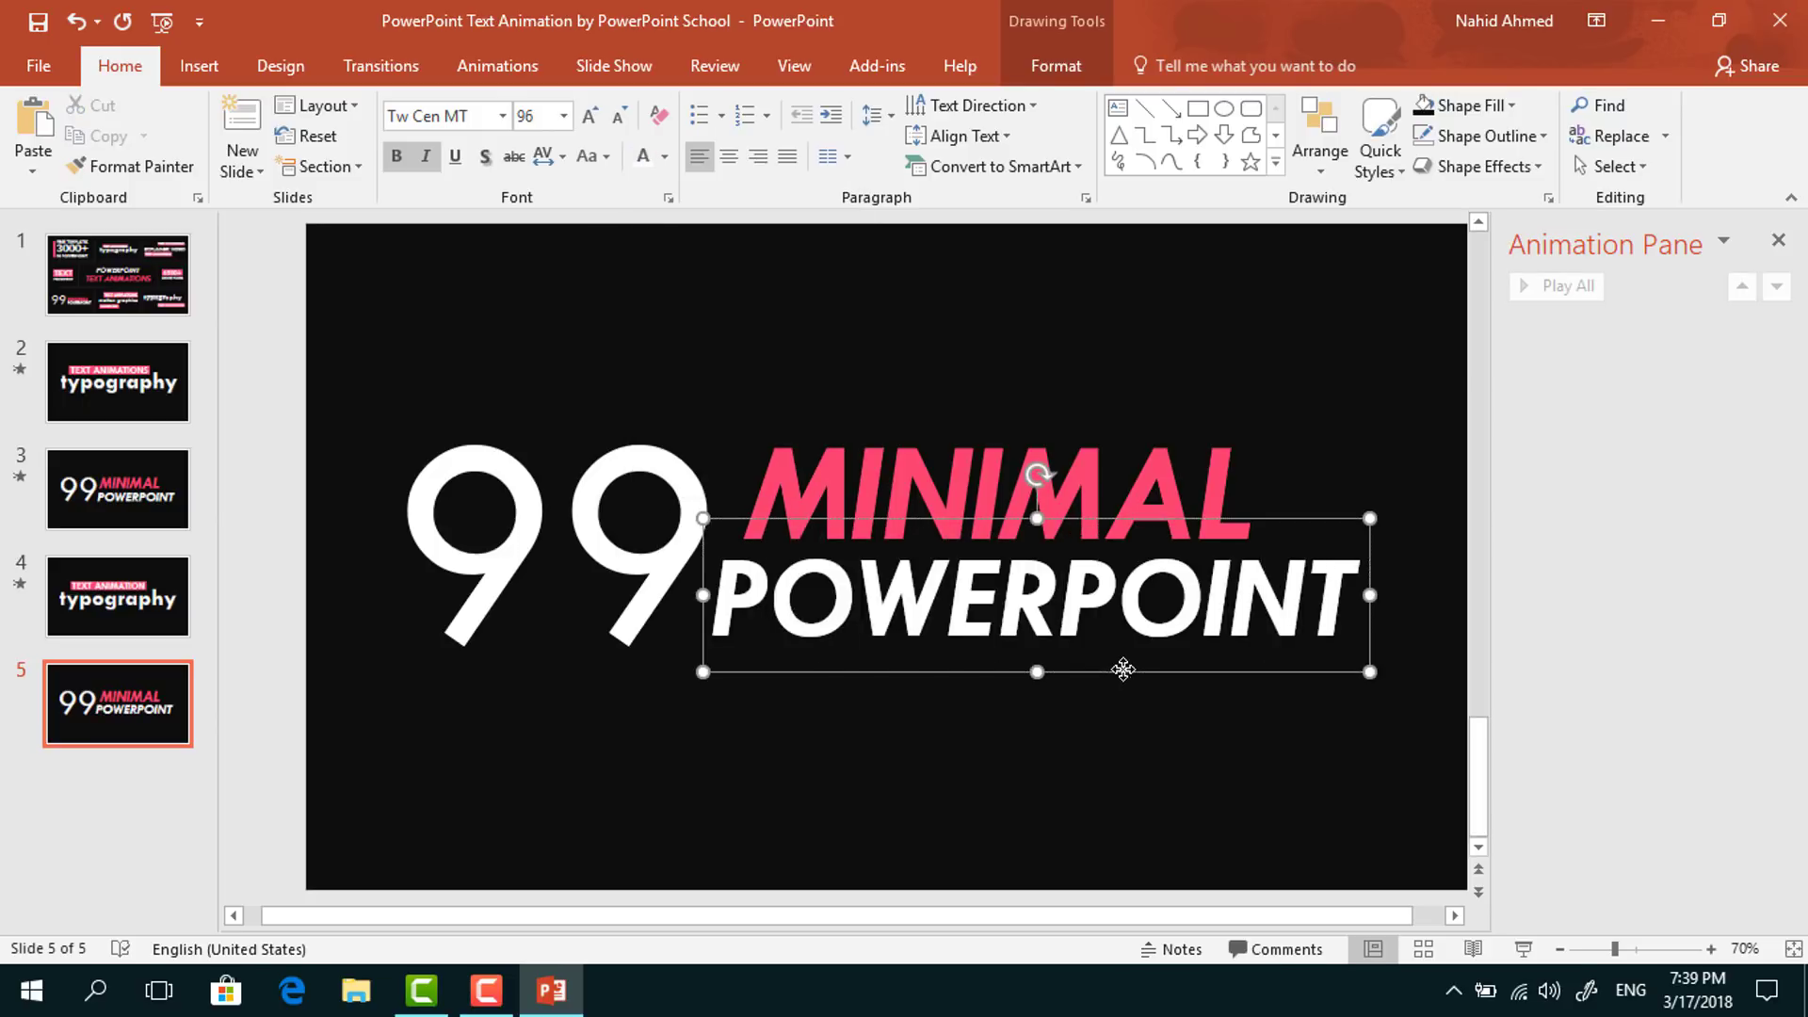
drag(1123, 669, 1136, 677)
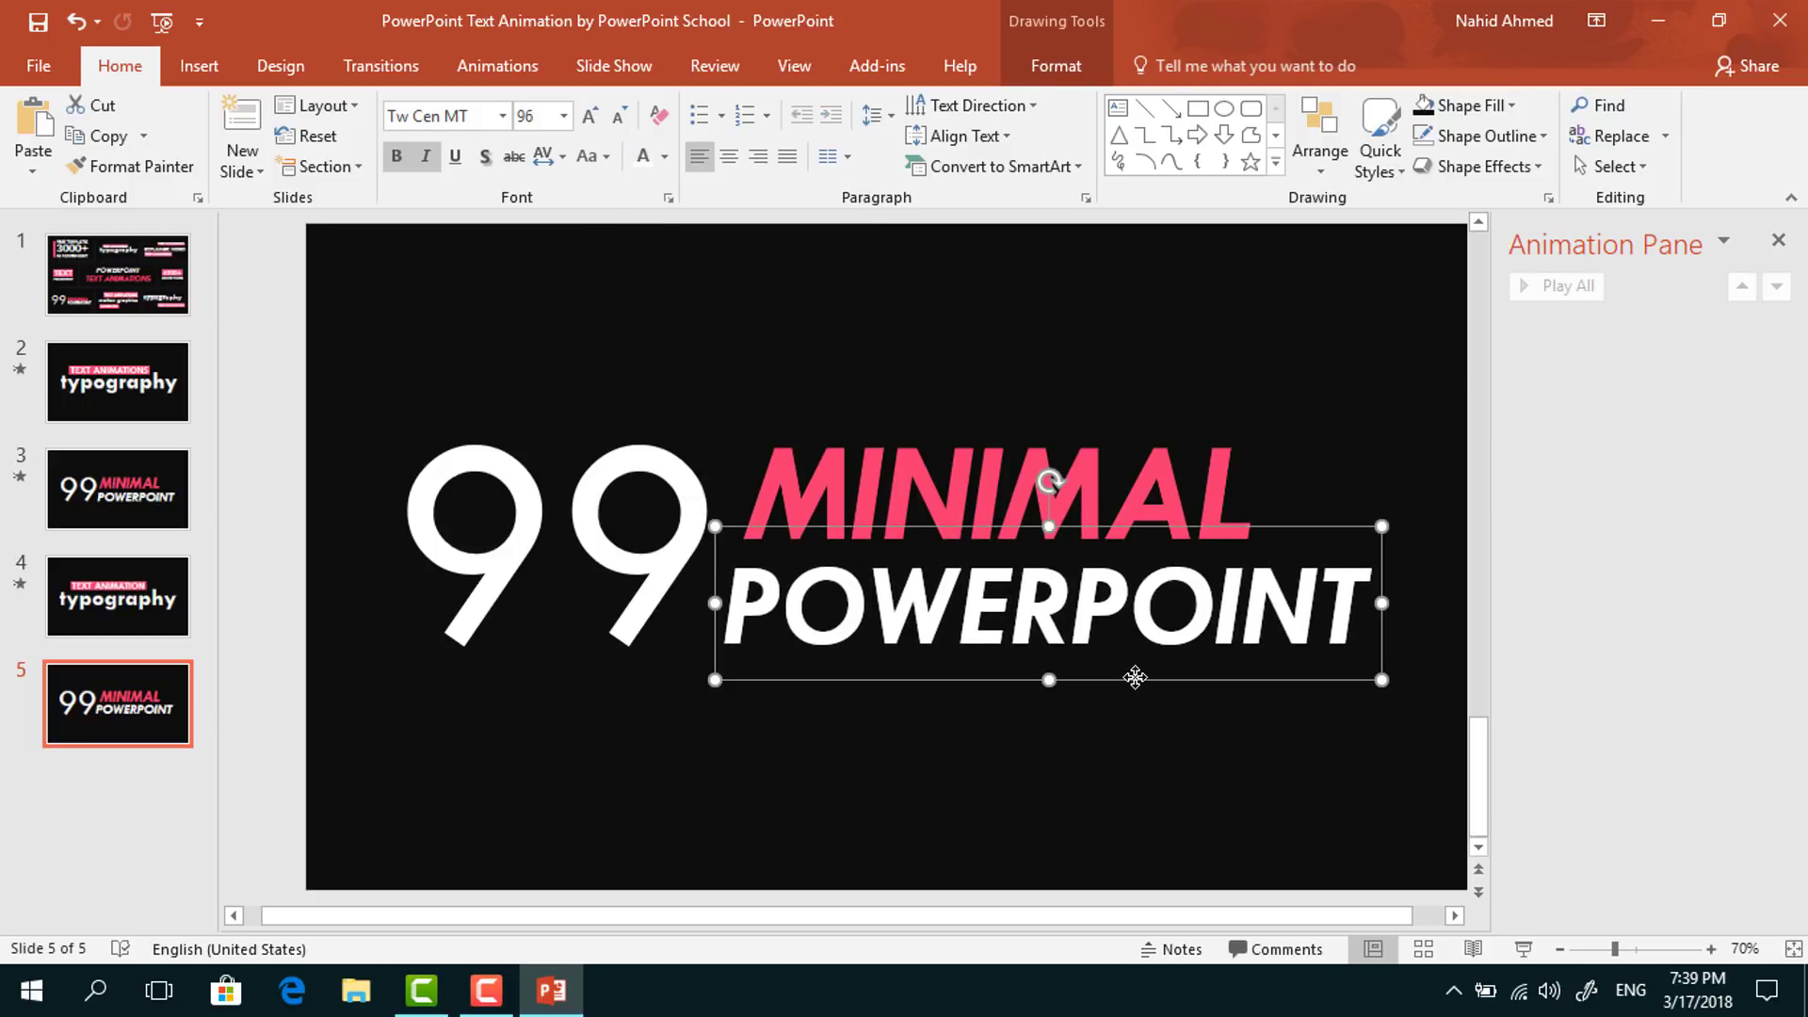
click(1150, 745)
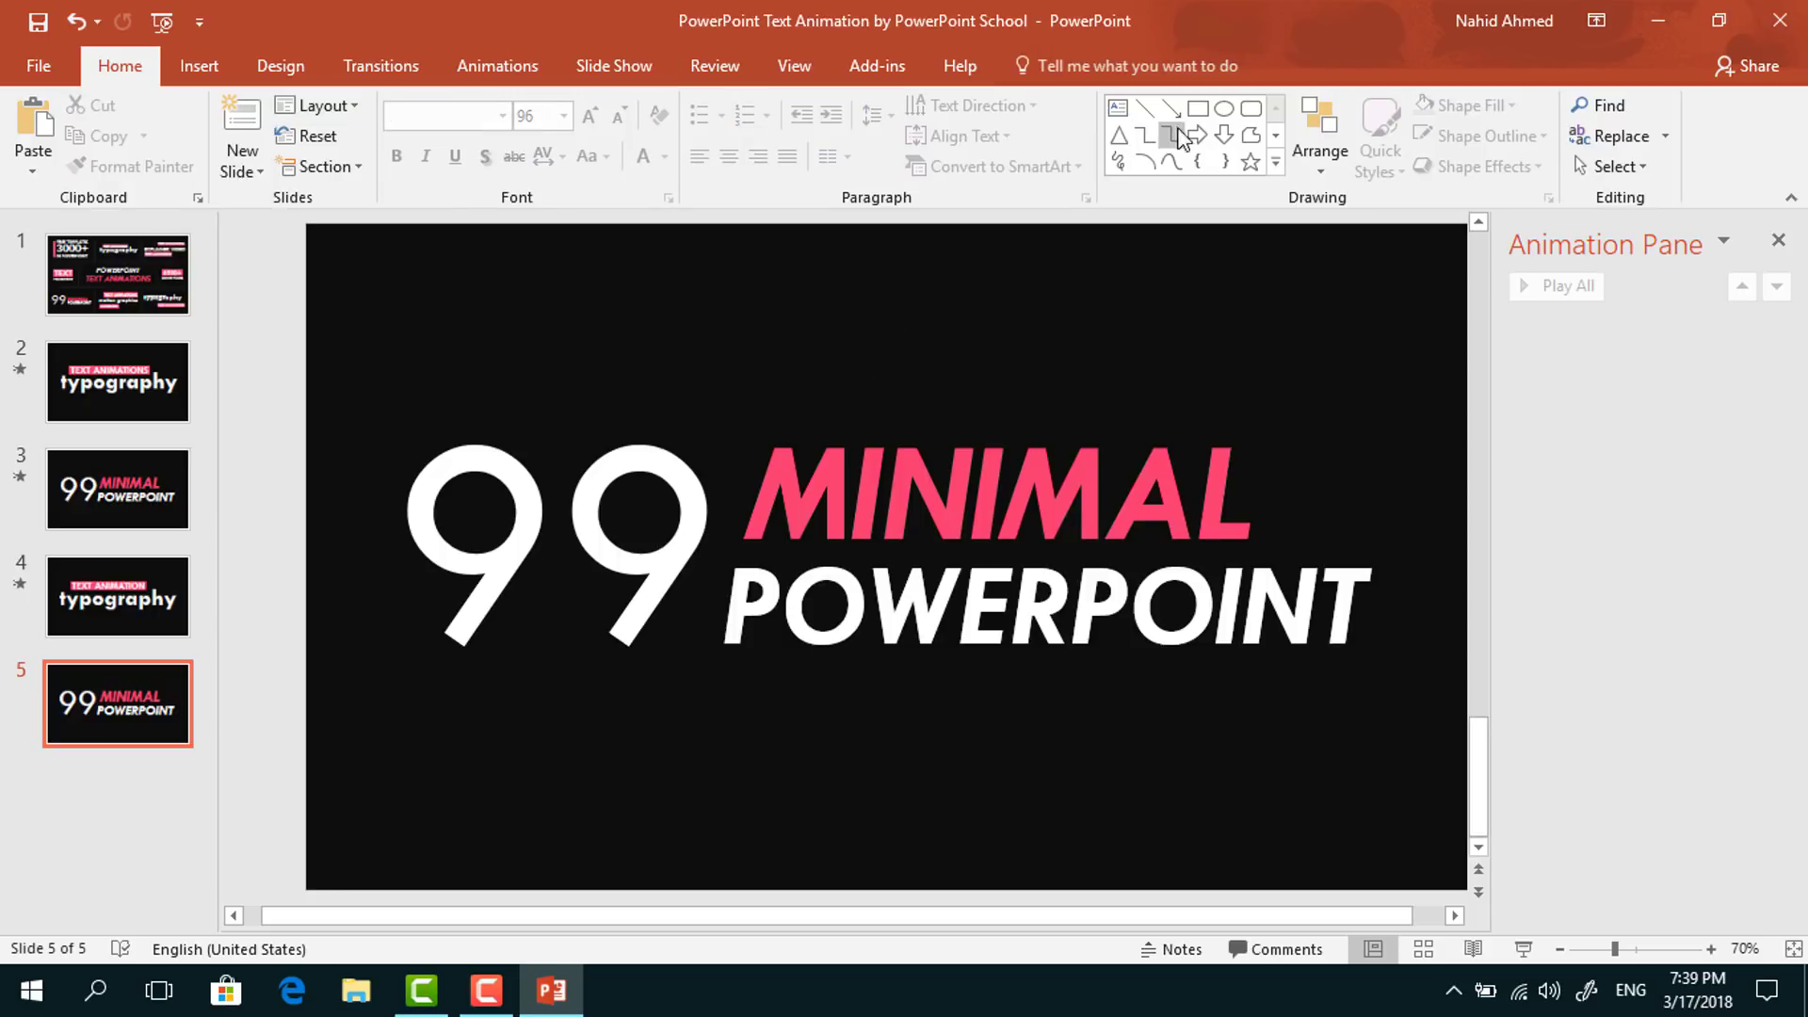
- Draw a black, outline-free rectangle over the 99 and send it to the back
click(1198, 108)
mouse_move(305, 400)
mouse_down()
mouse_move(560, 585)
mouse_move(667, 723)
mouse_move(717, 746)
mouse_up()
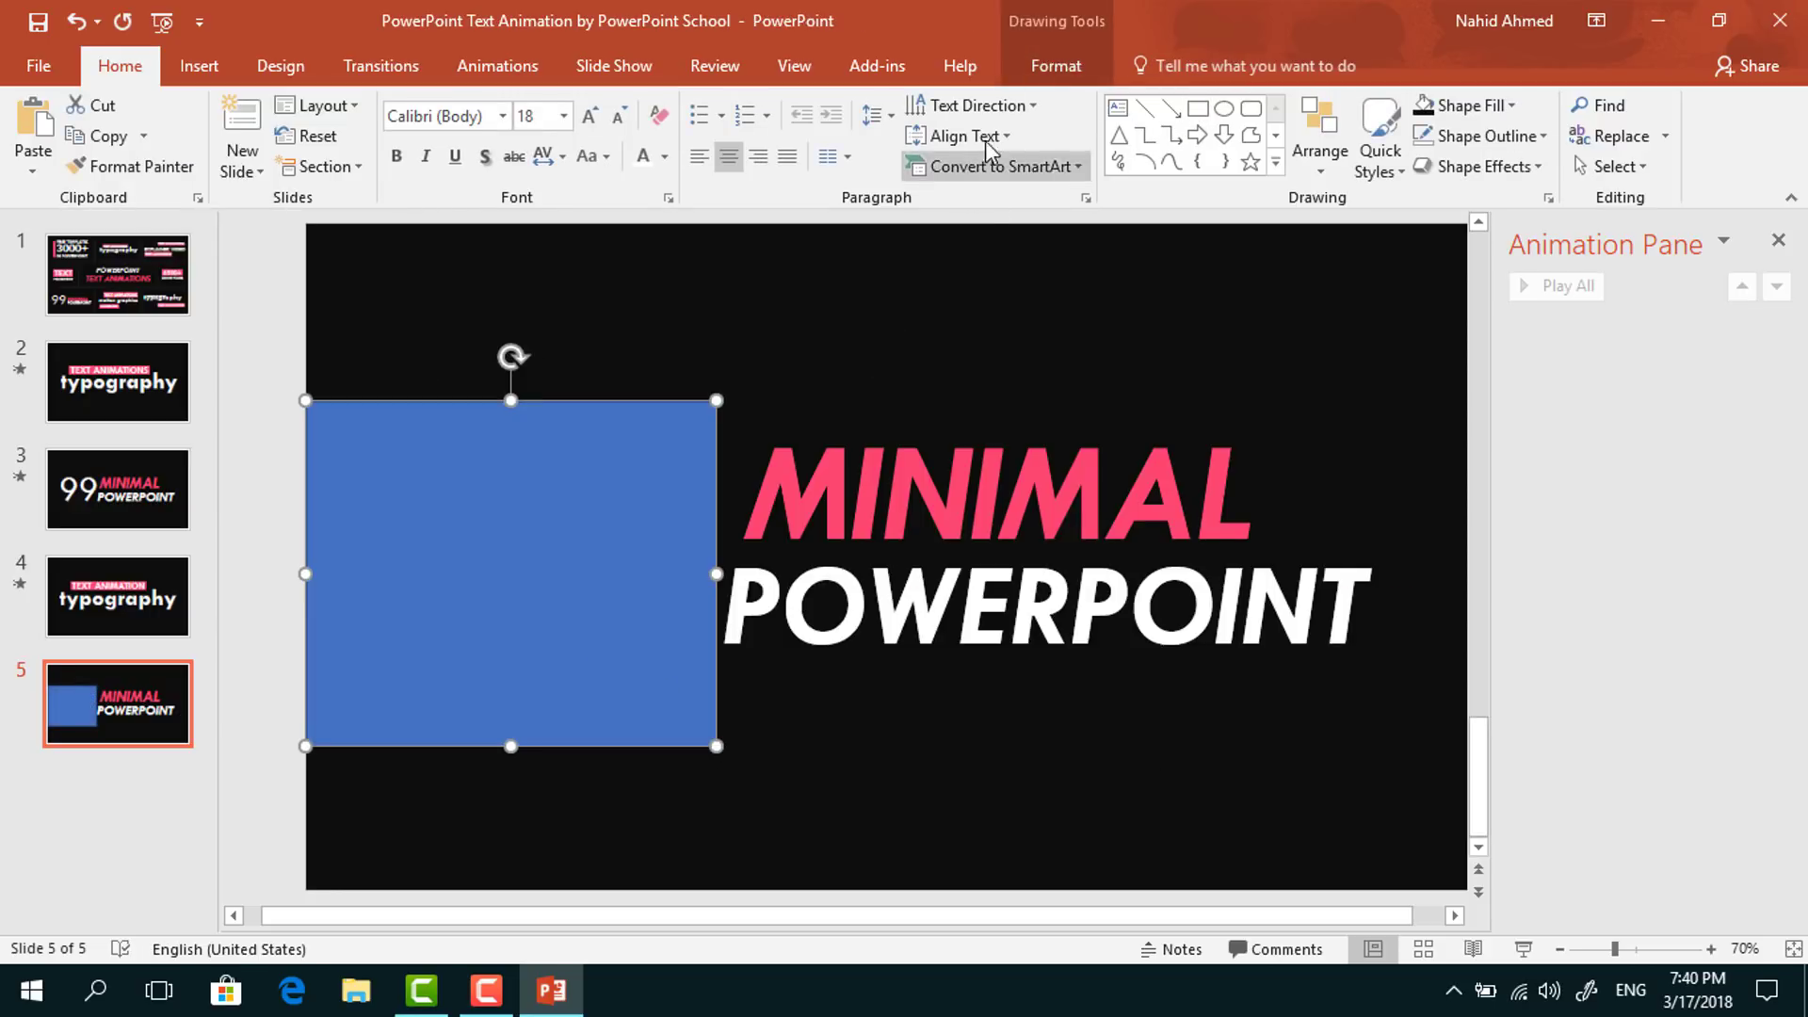
click(1056, 65)
click(692, 112)
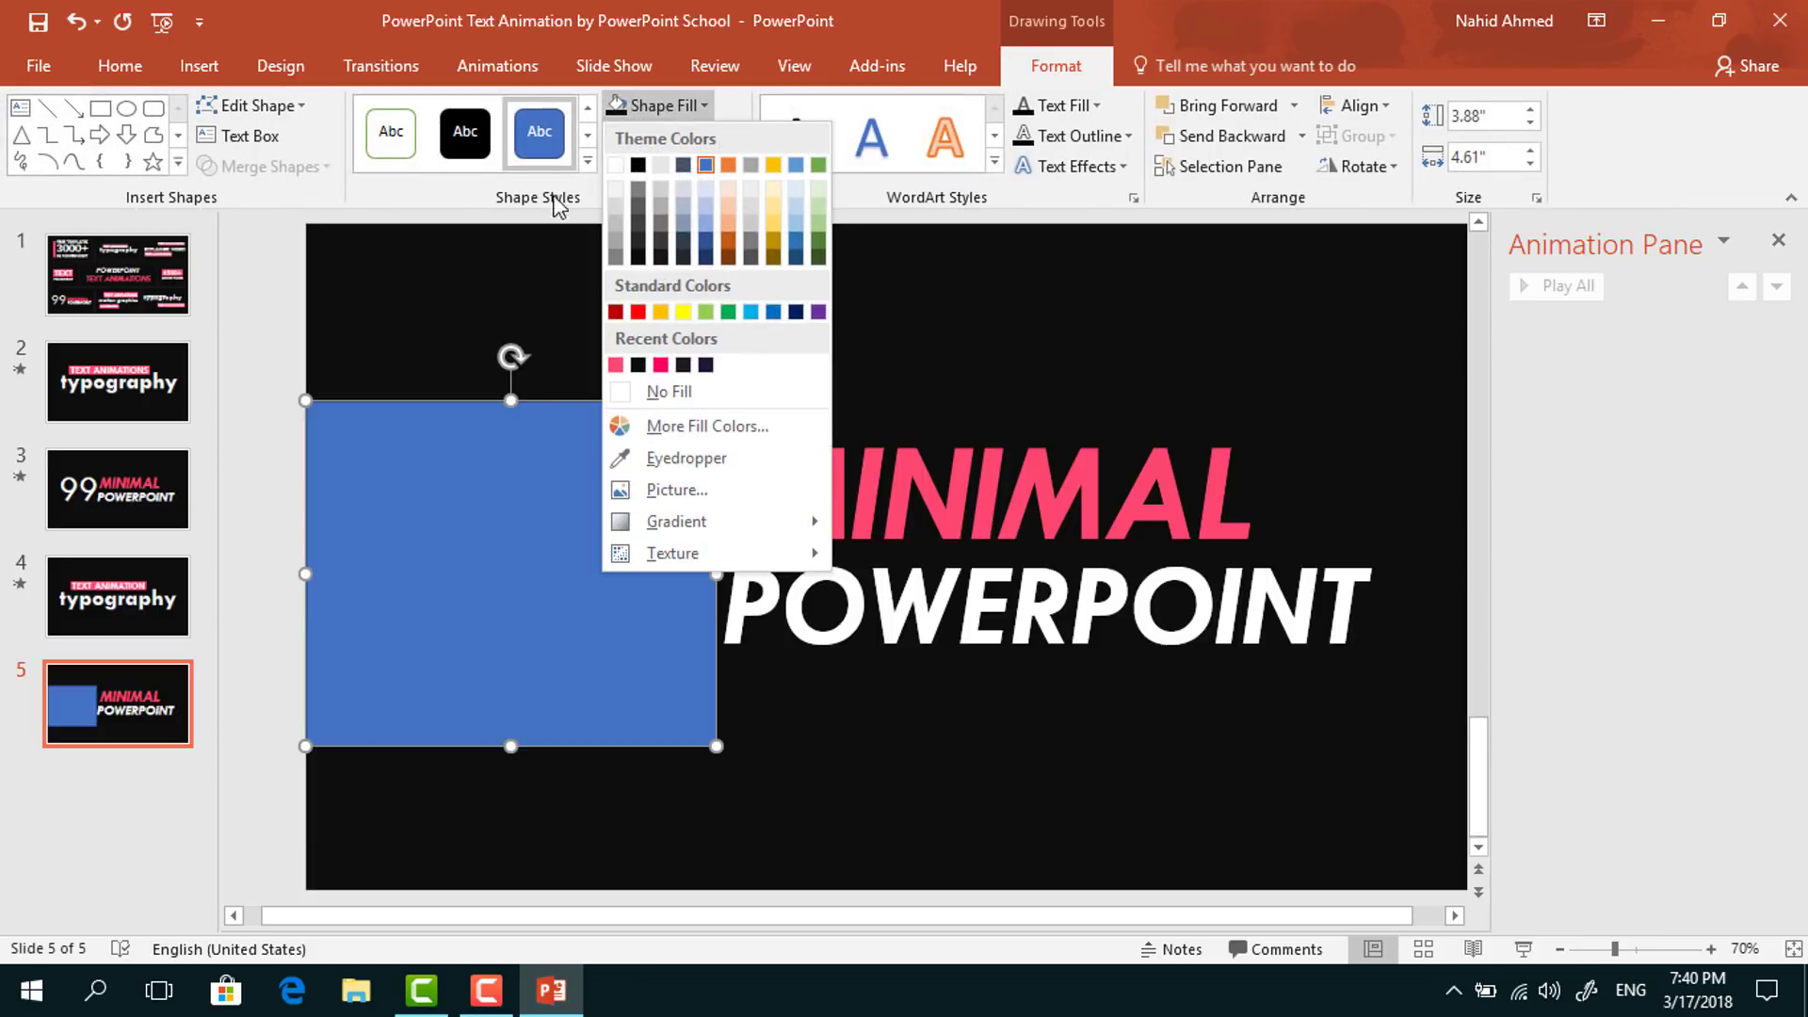
click(638, 364)
click(680, 136)
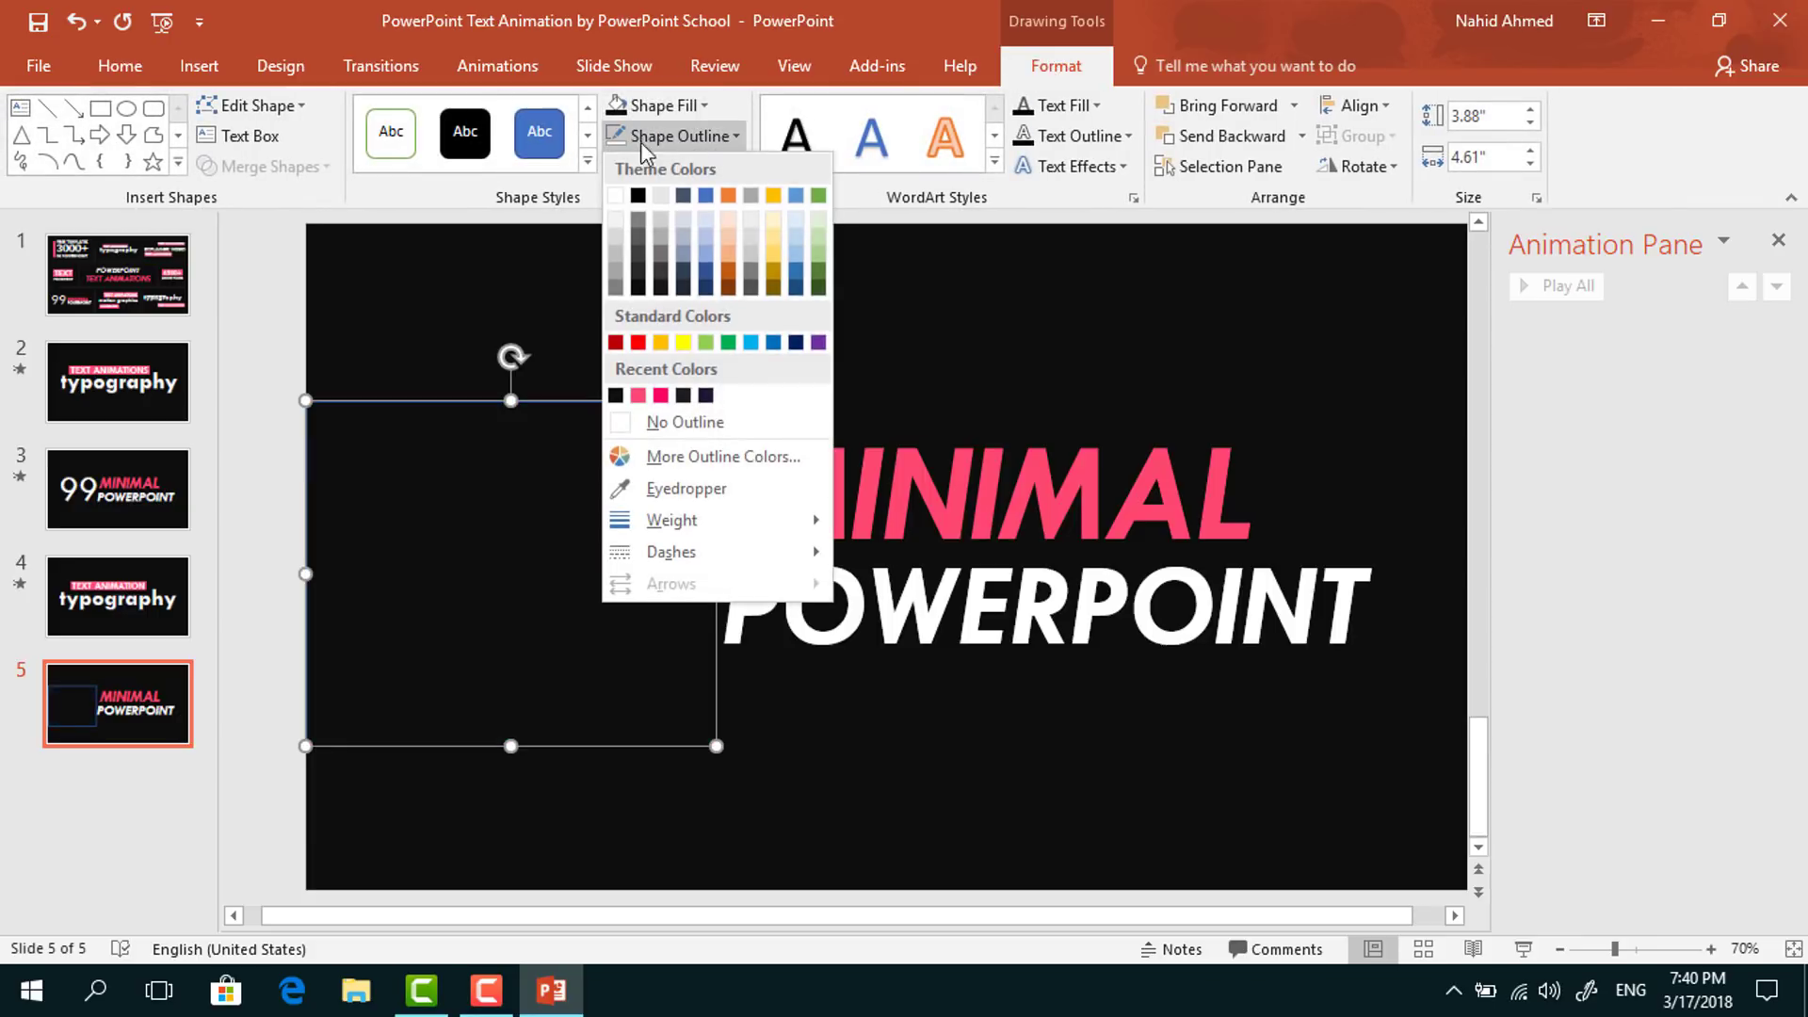
click(650, 422)
right_click(569, 517)
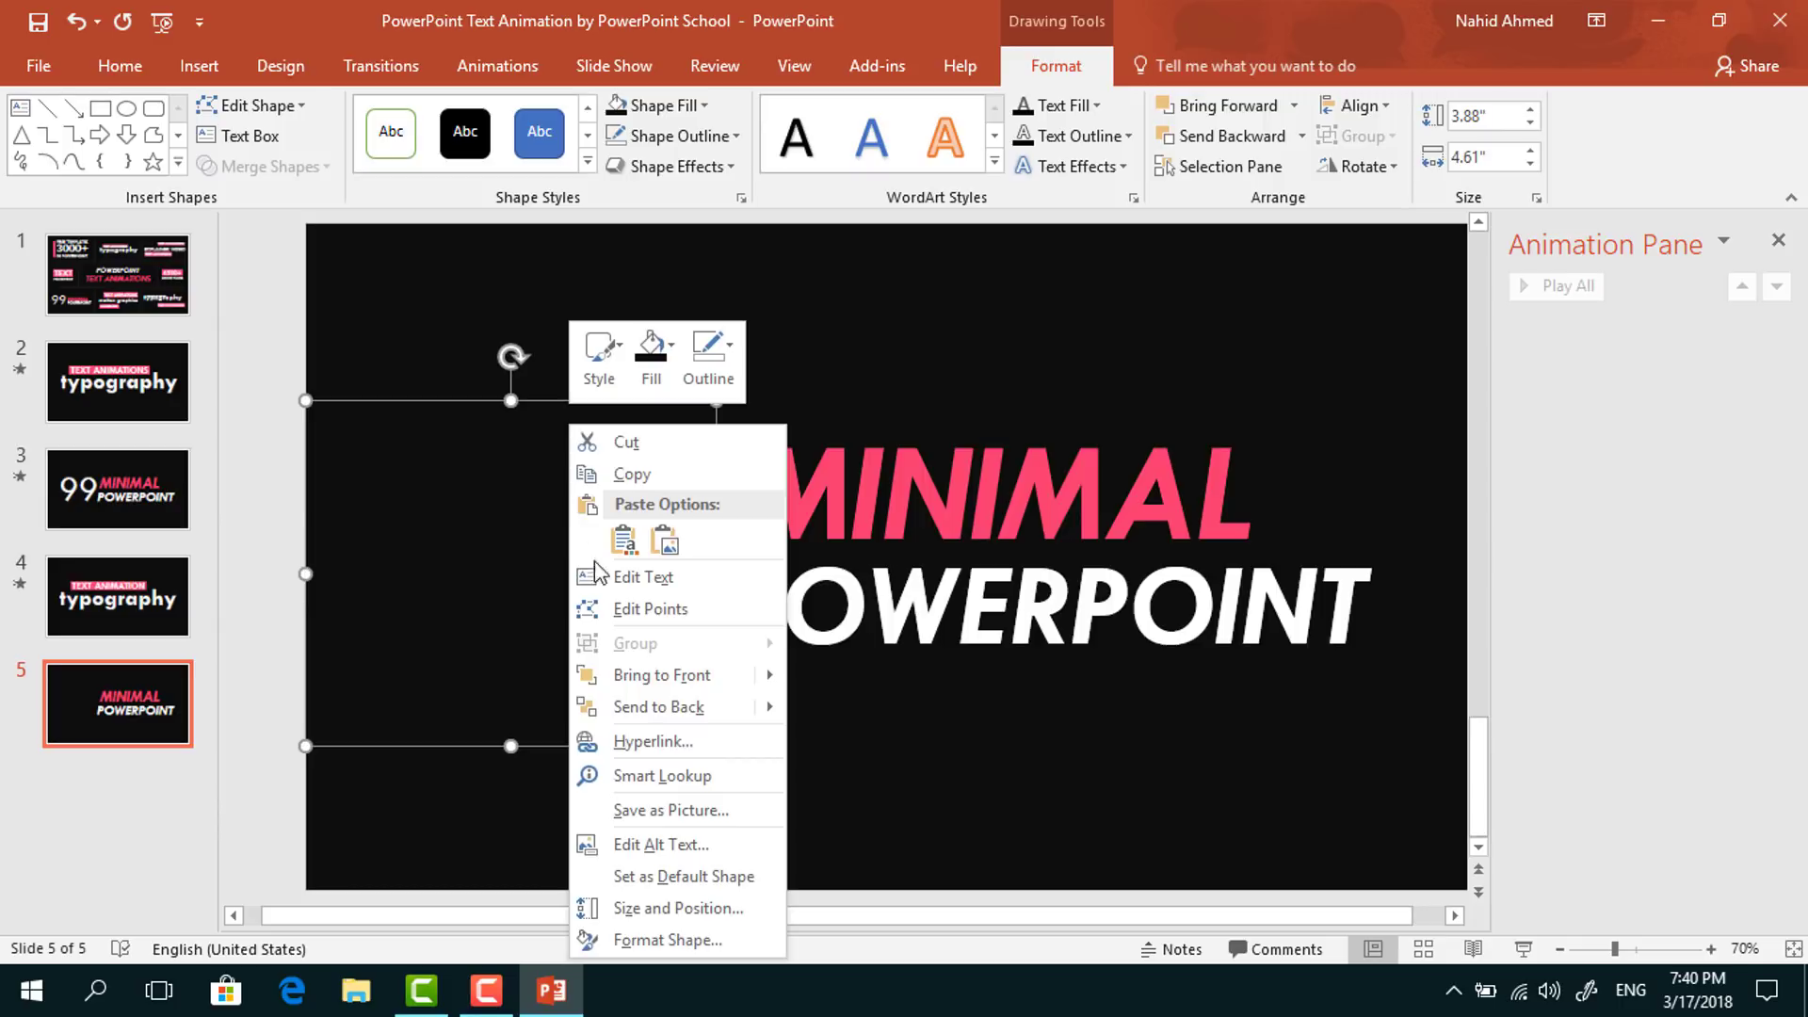
click(680, 708)
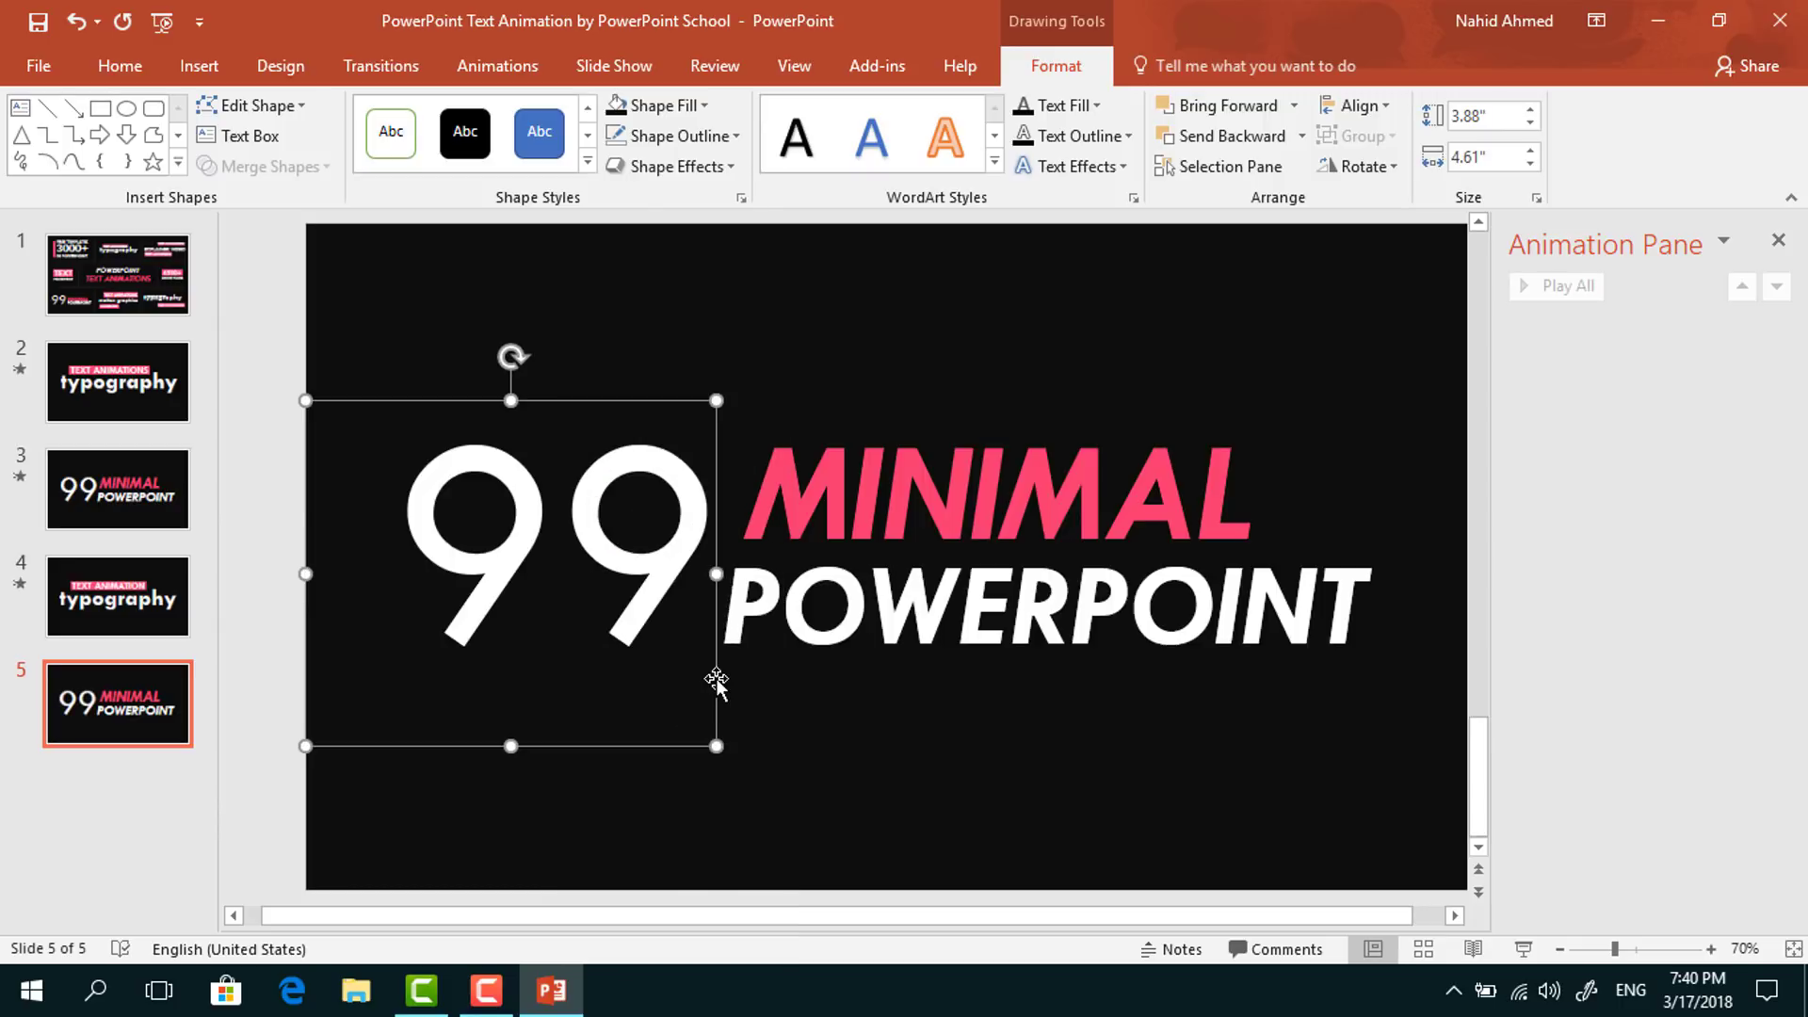
- Duplicate it into a small black box right of POWERPOINT and bring the 99 to the front
key(ctrl+d)
drag(318, 758, 1347, 593)
click(1281, 716)
click(742, 420)
right_click(742, 419)
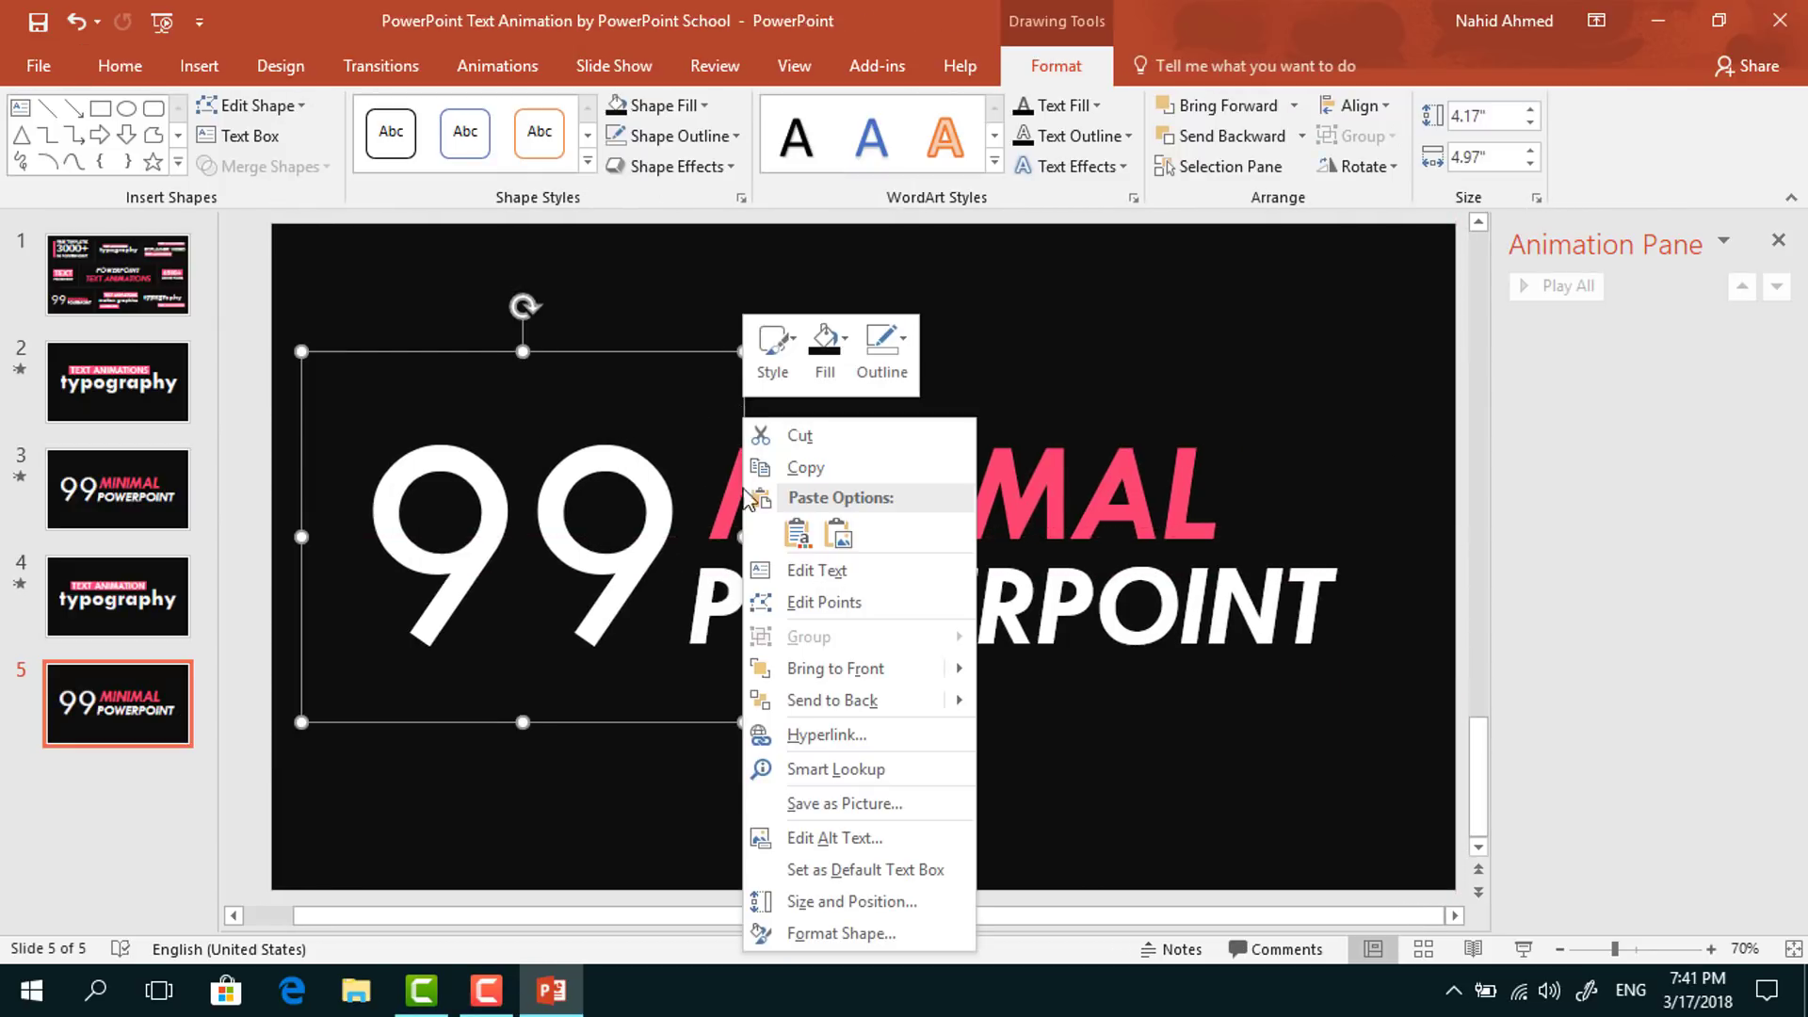
click(846, 669)
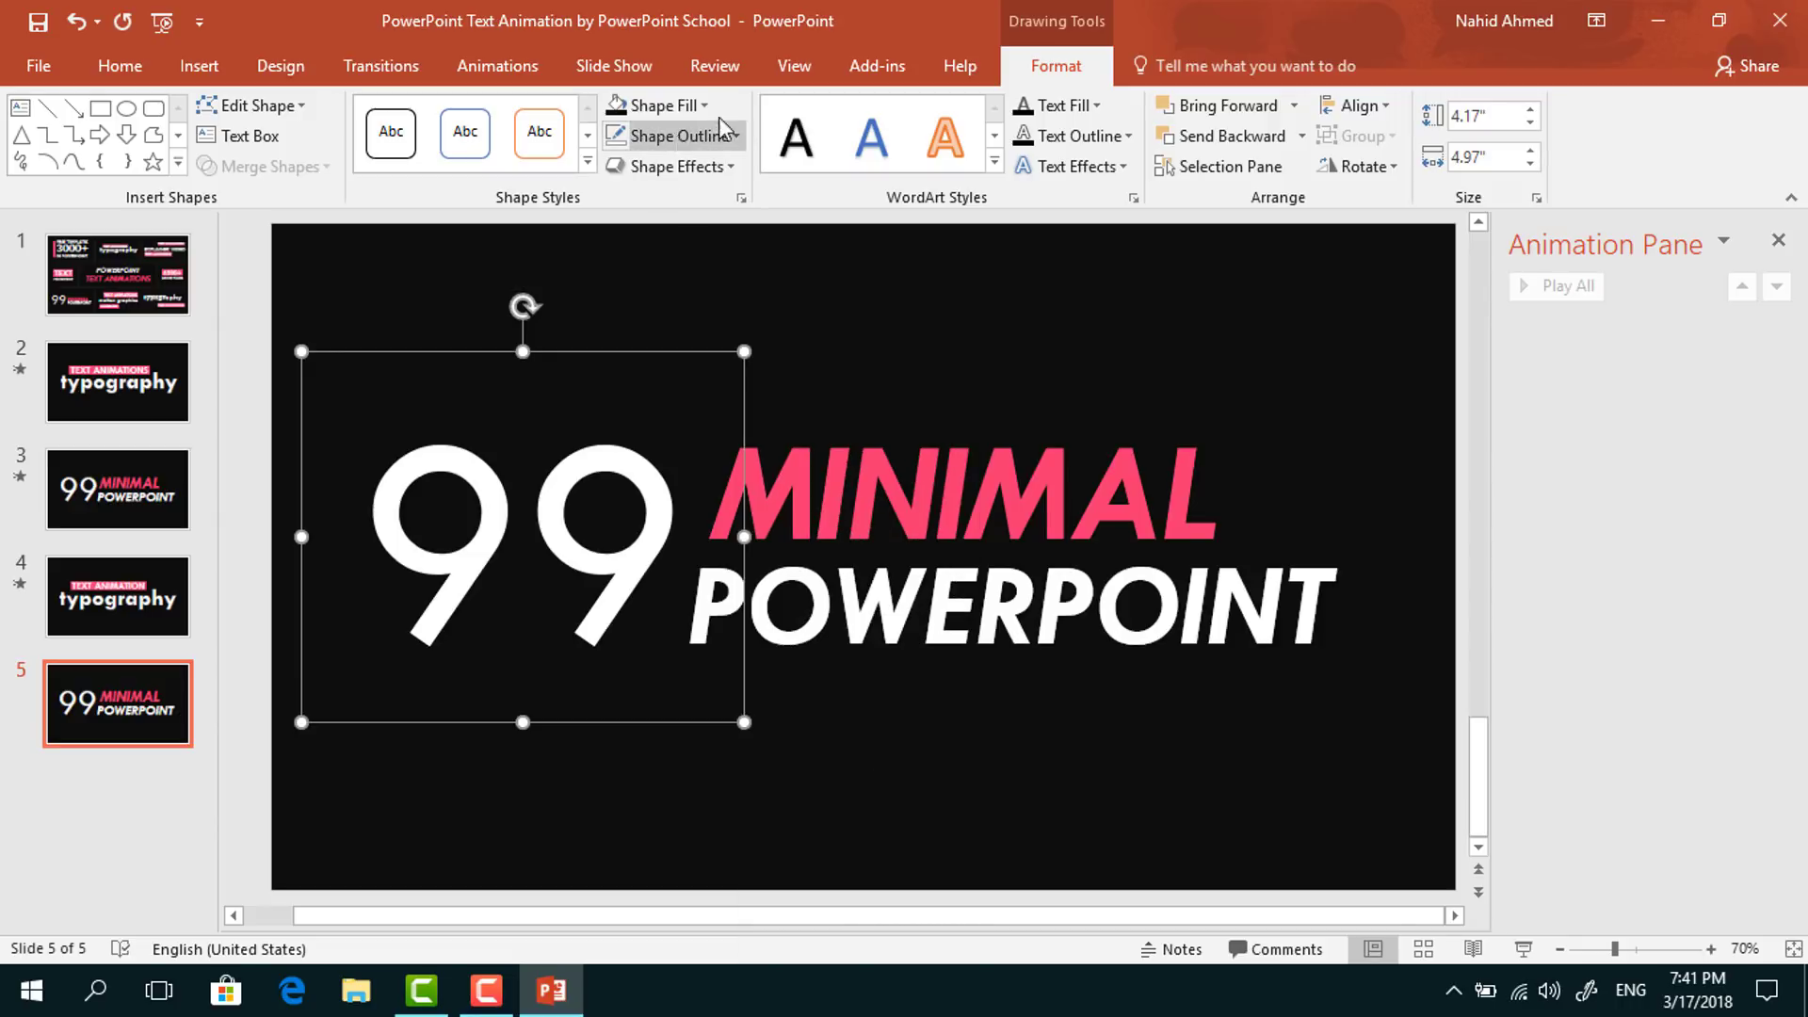
click(528, 66)
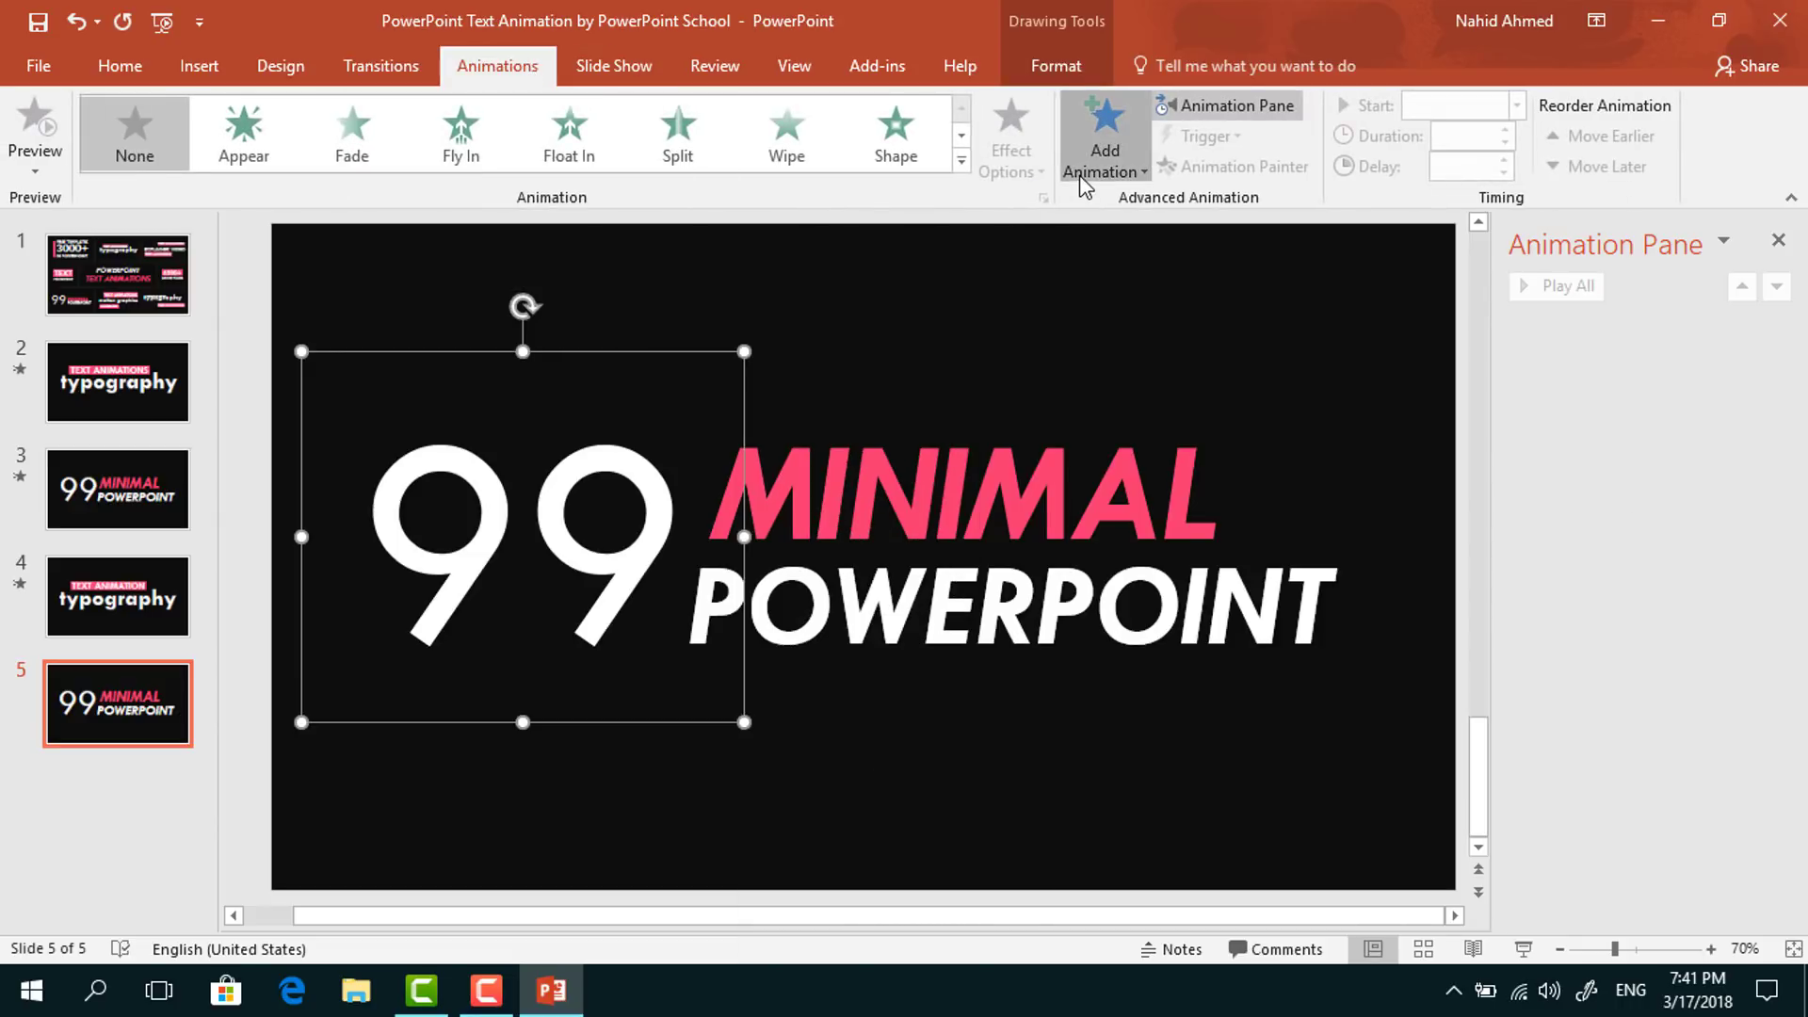
- Apply a Fly In entrance from the right to the 99, lasting 0.75 seconds
click(1104, 136)
click(1344, 288)
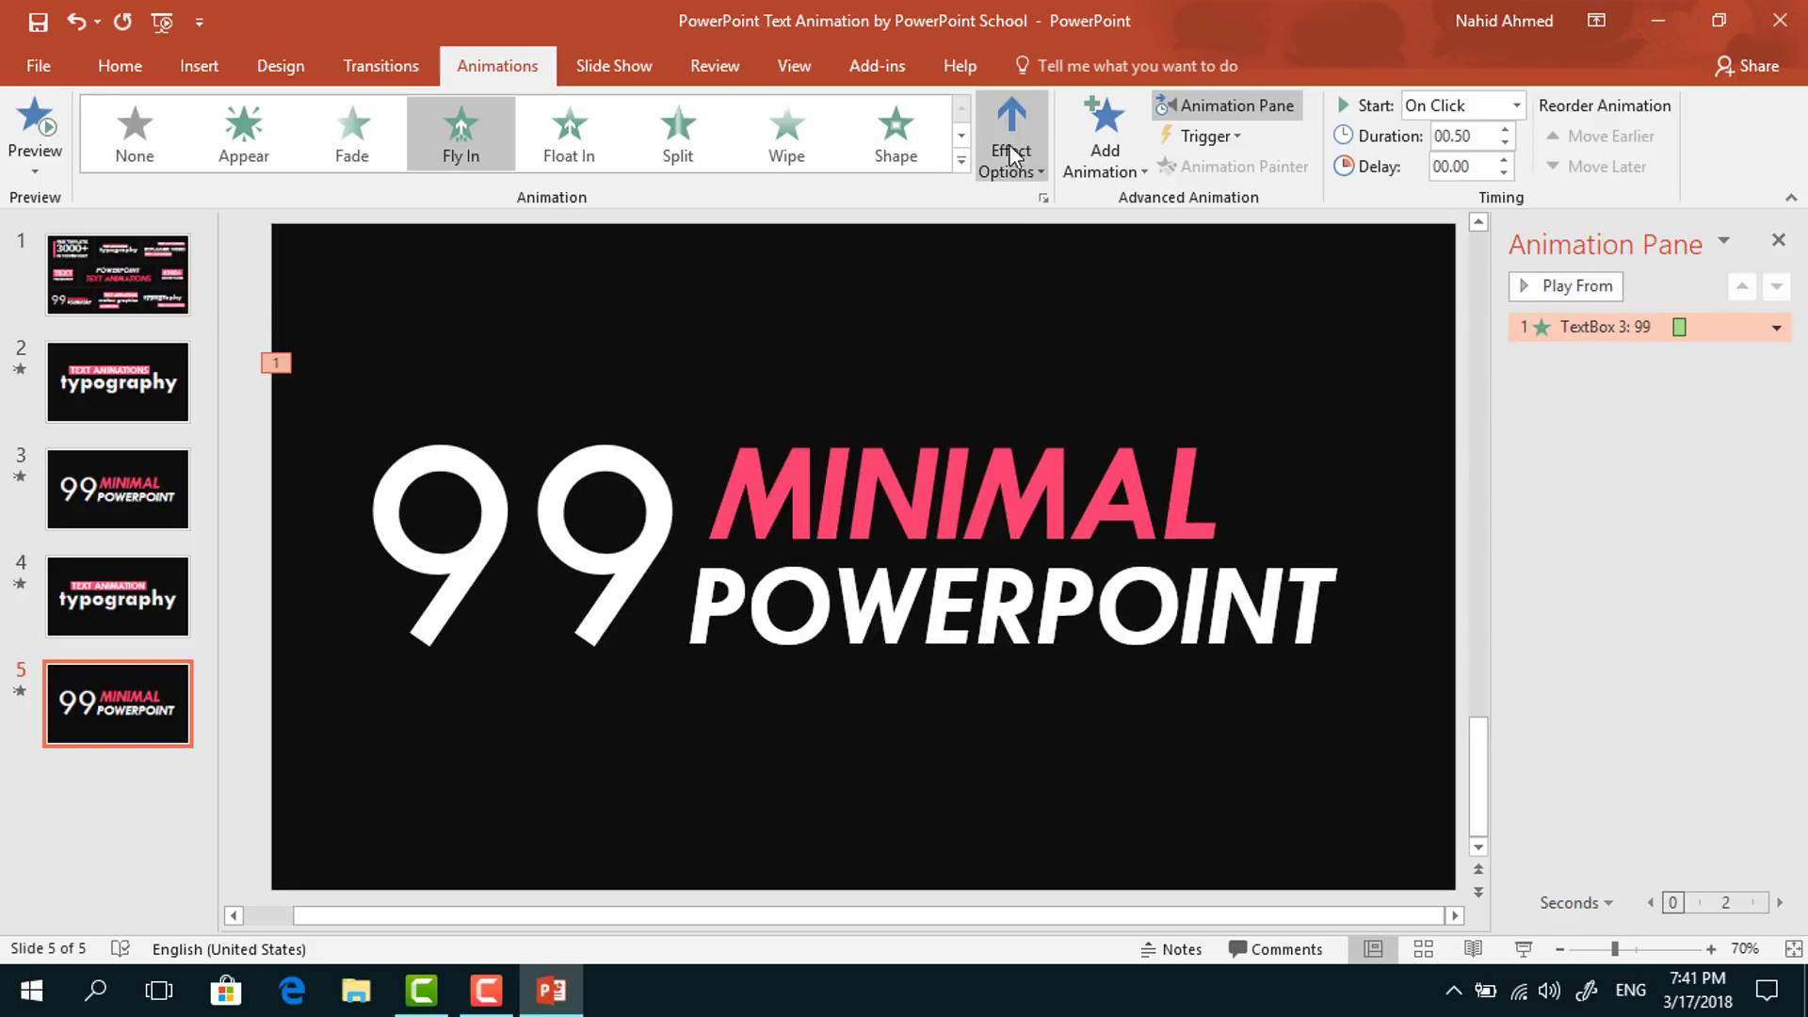
click(1010, 155)
click(1144, 594)
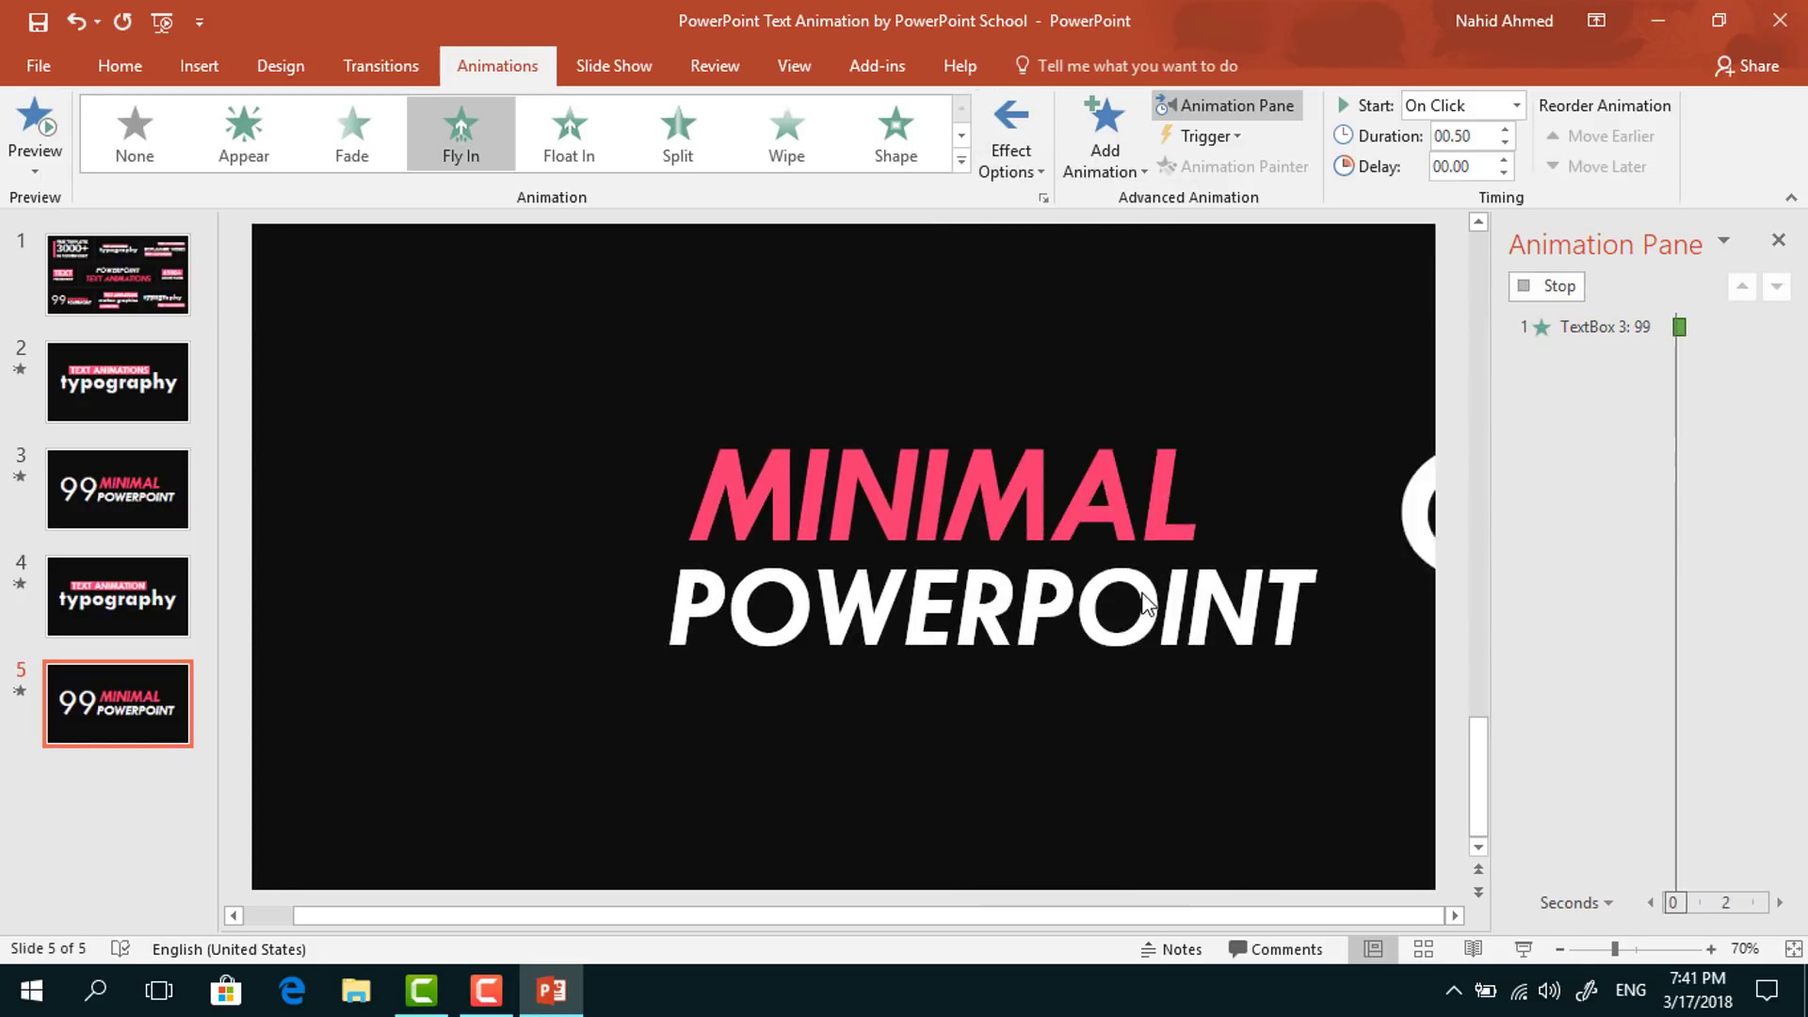
click(1506, 130)
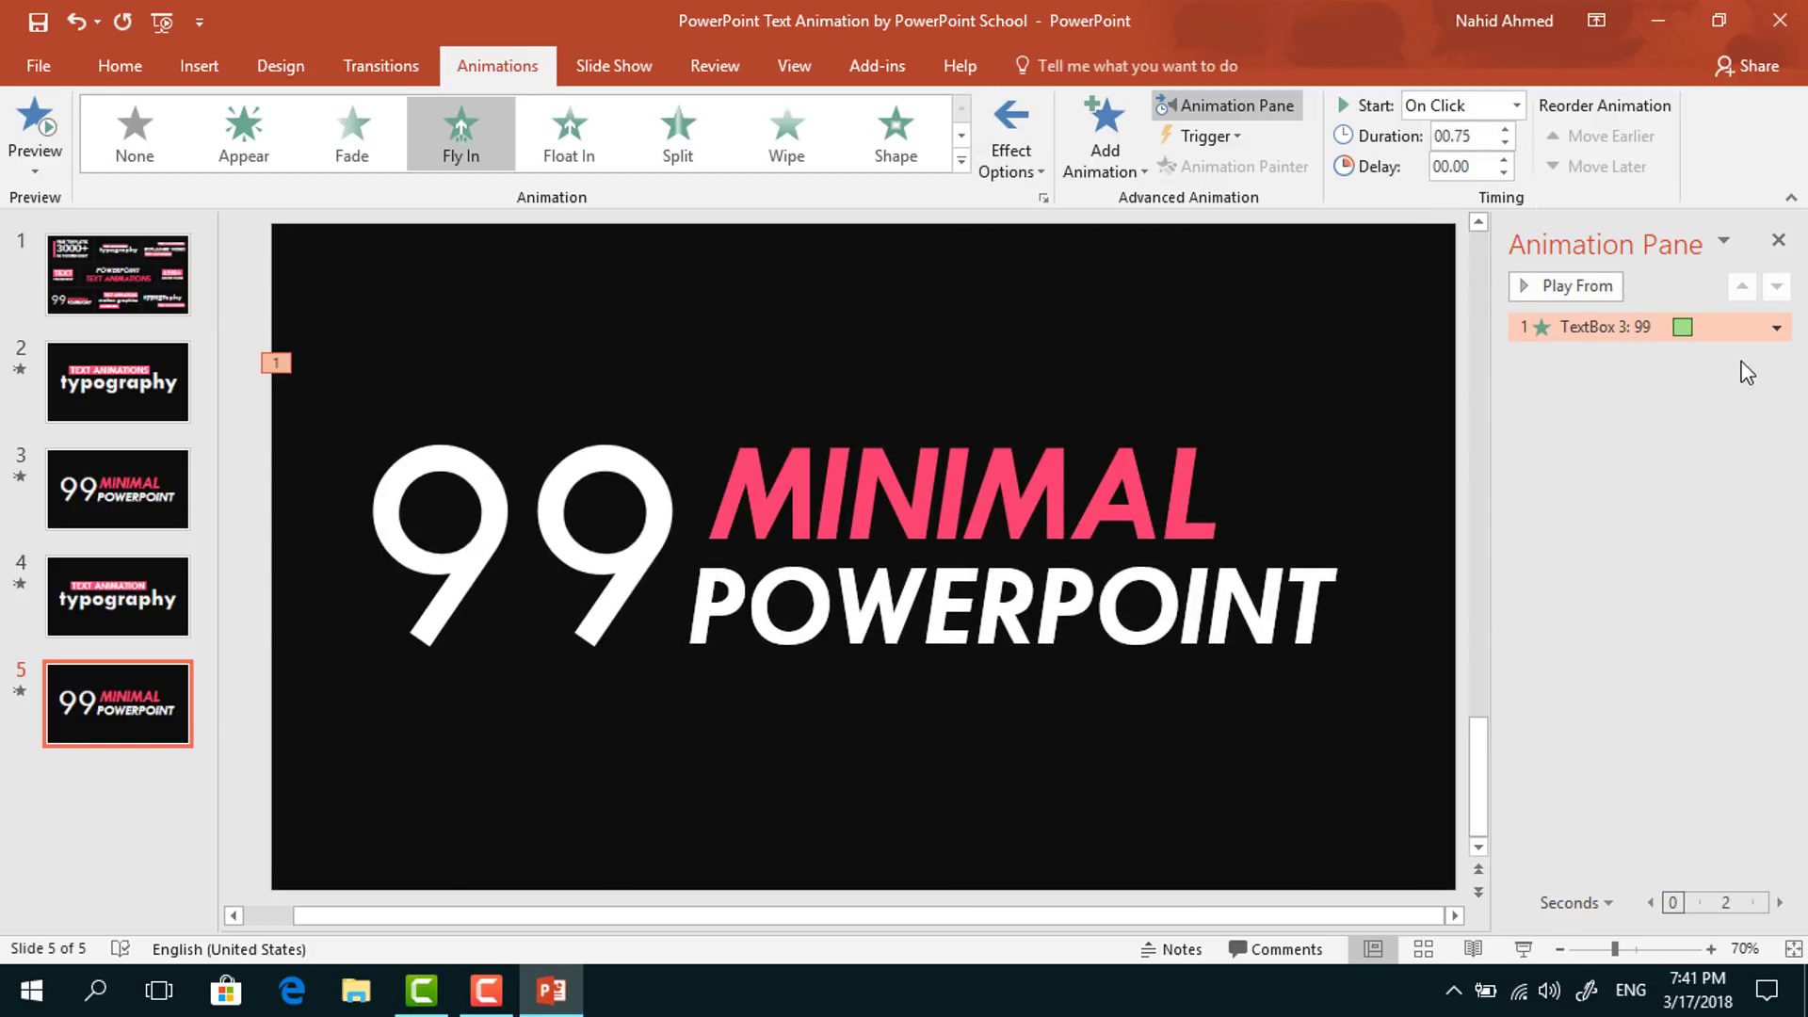
- Set the 99 Fly In's smooth end to 0.75 seconds
click(1777, 327)
click(1644, 452)
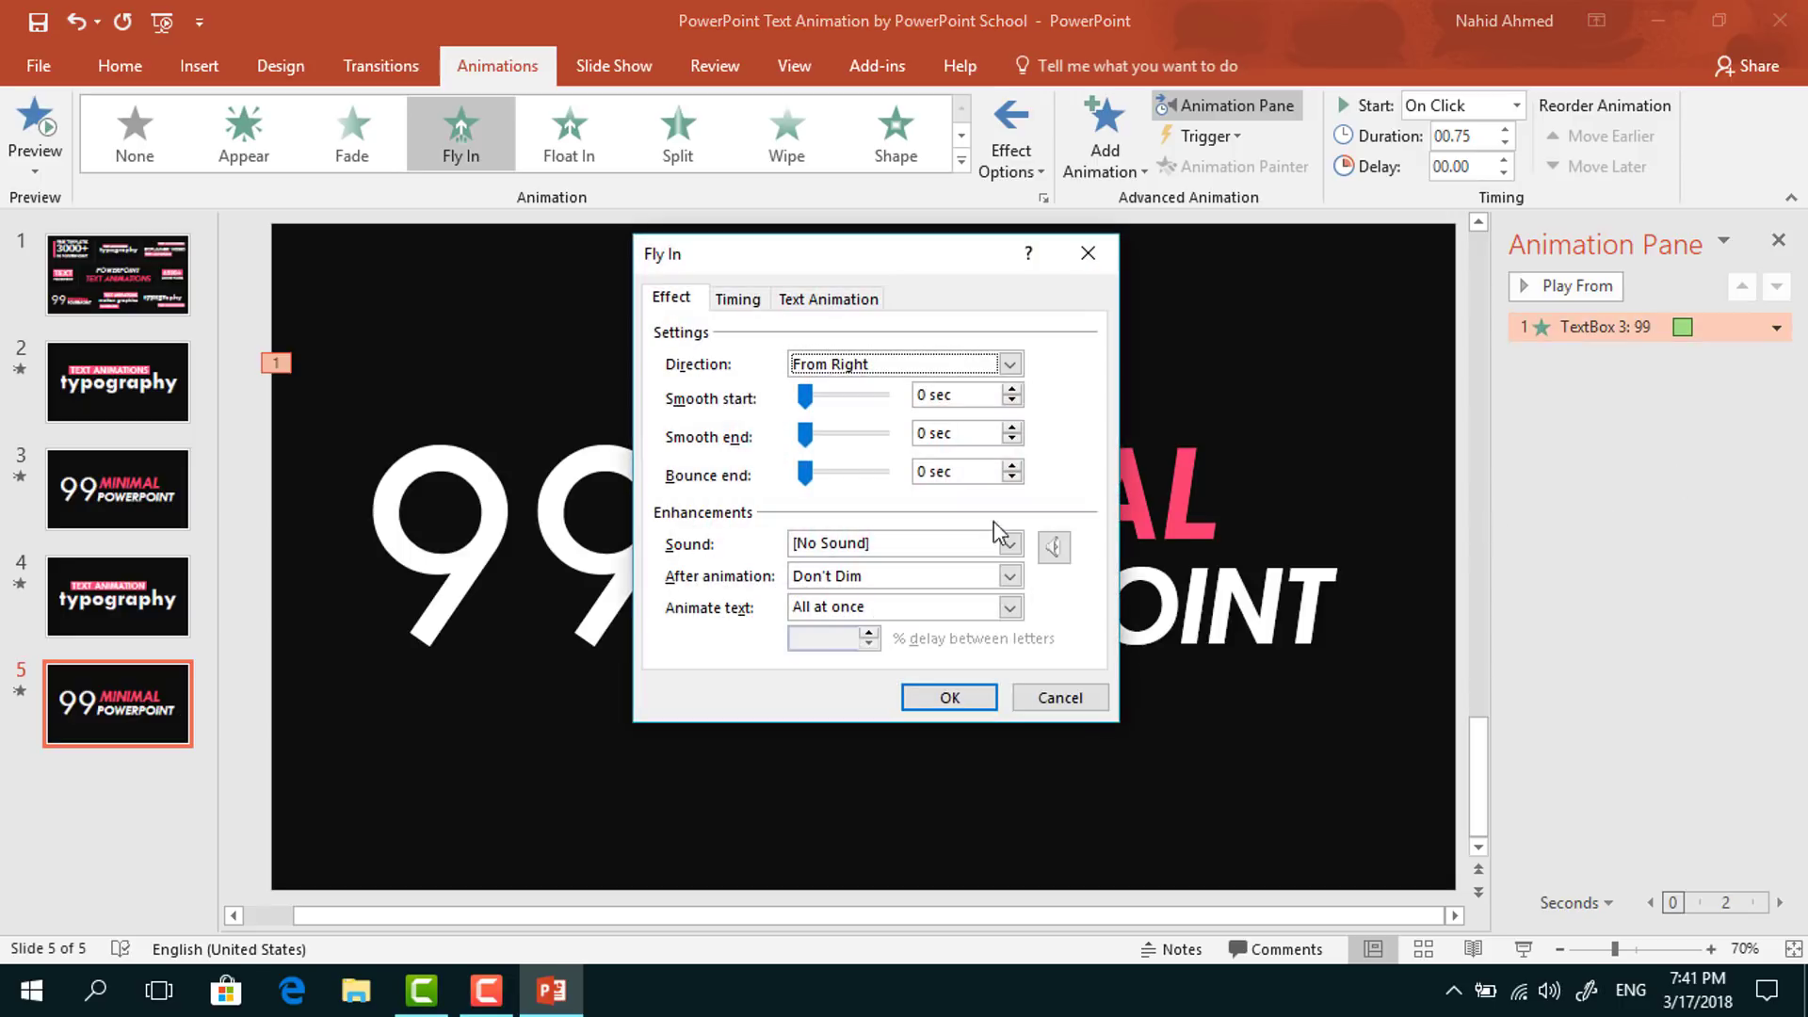
drag(810, 439, 882, 439)
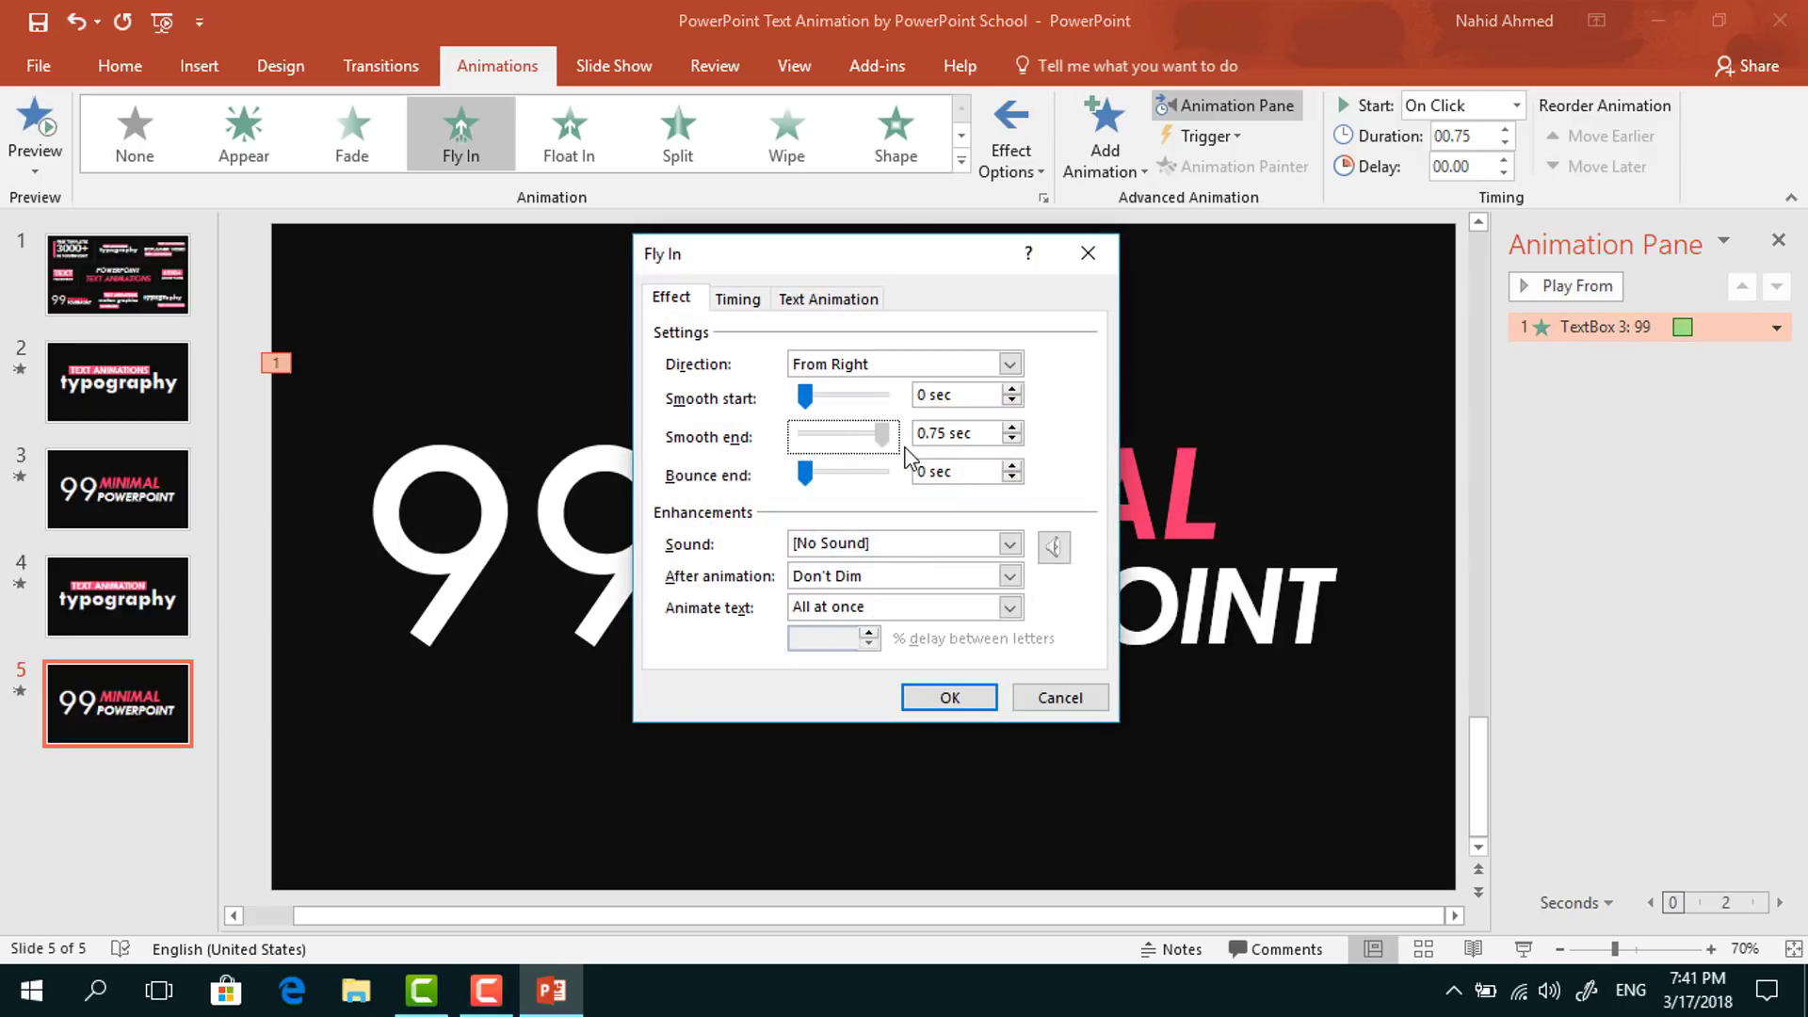
click(947, 697)
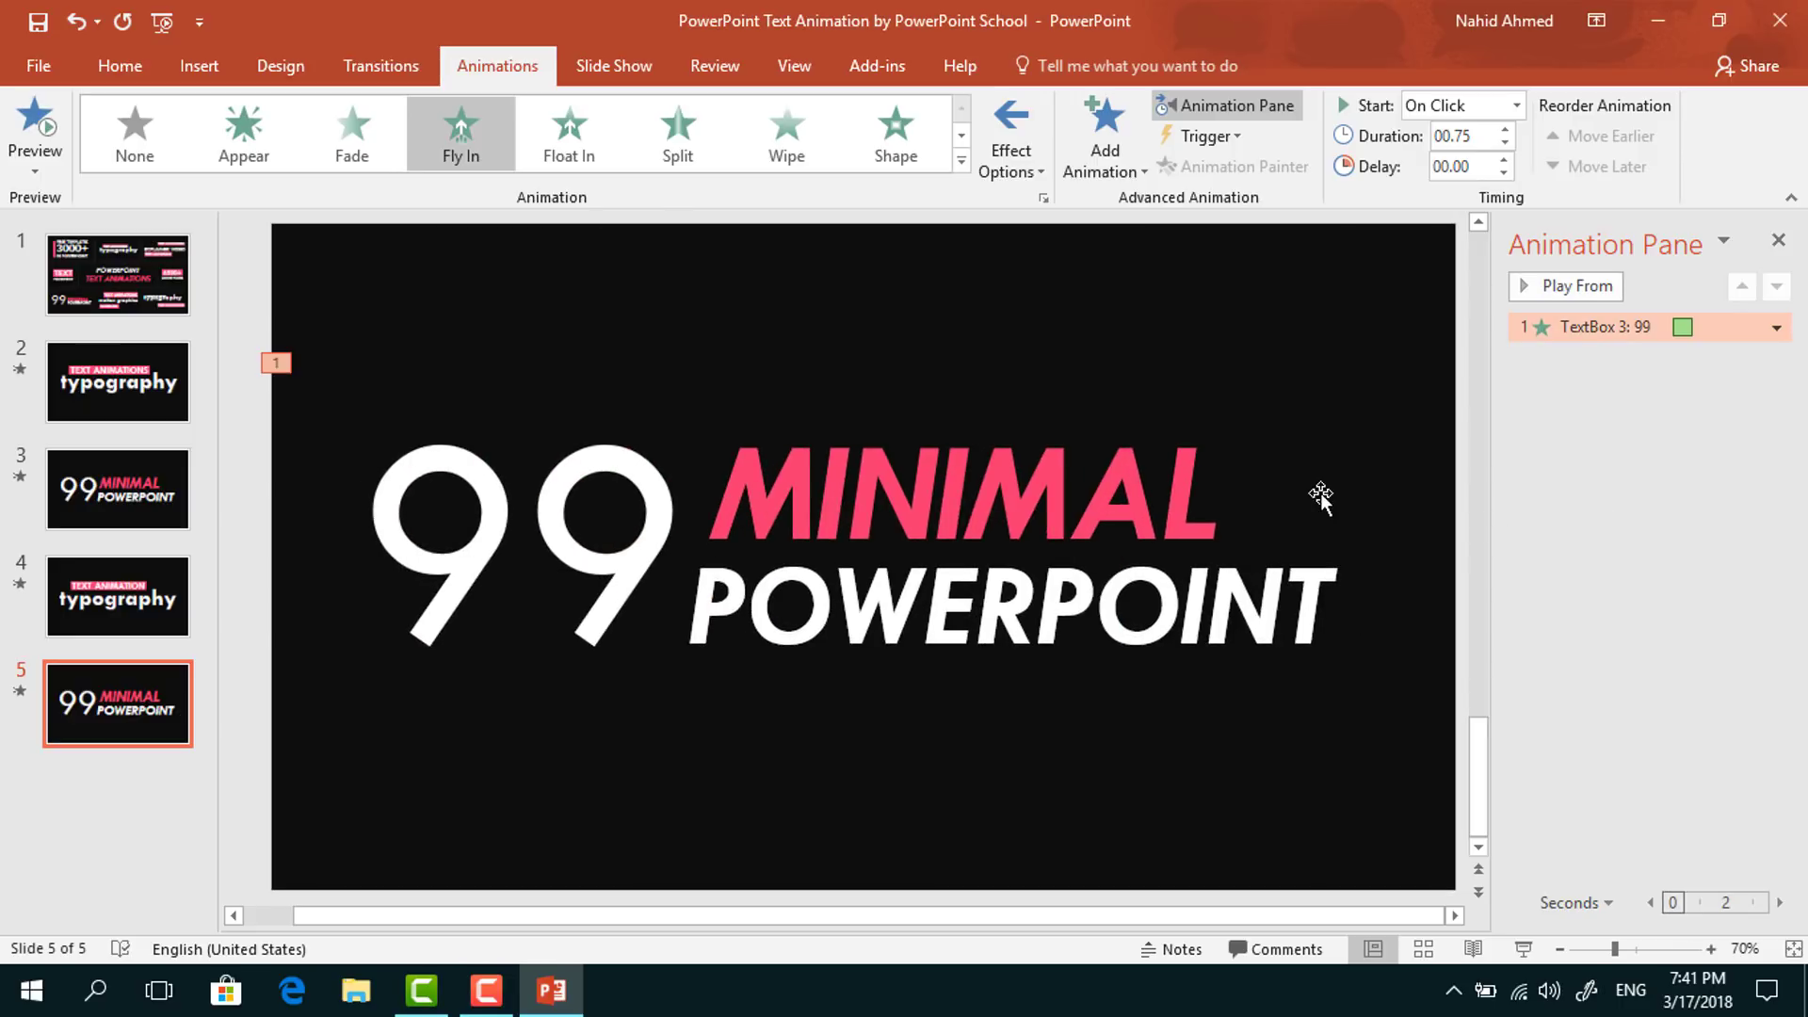
click(1322, 495)
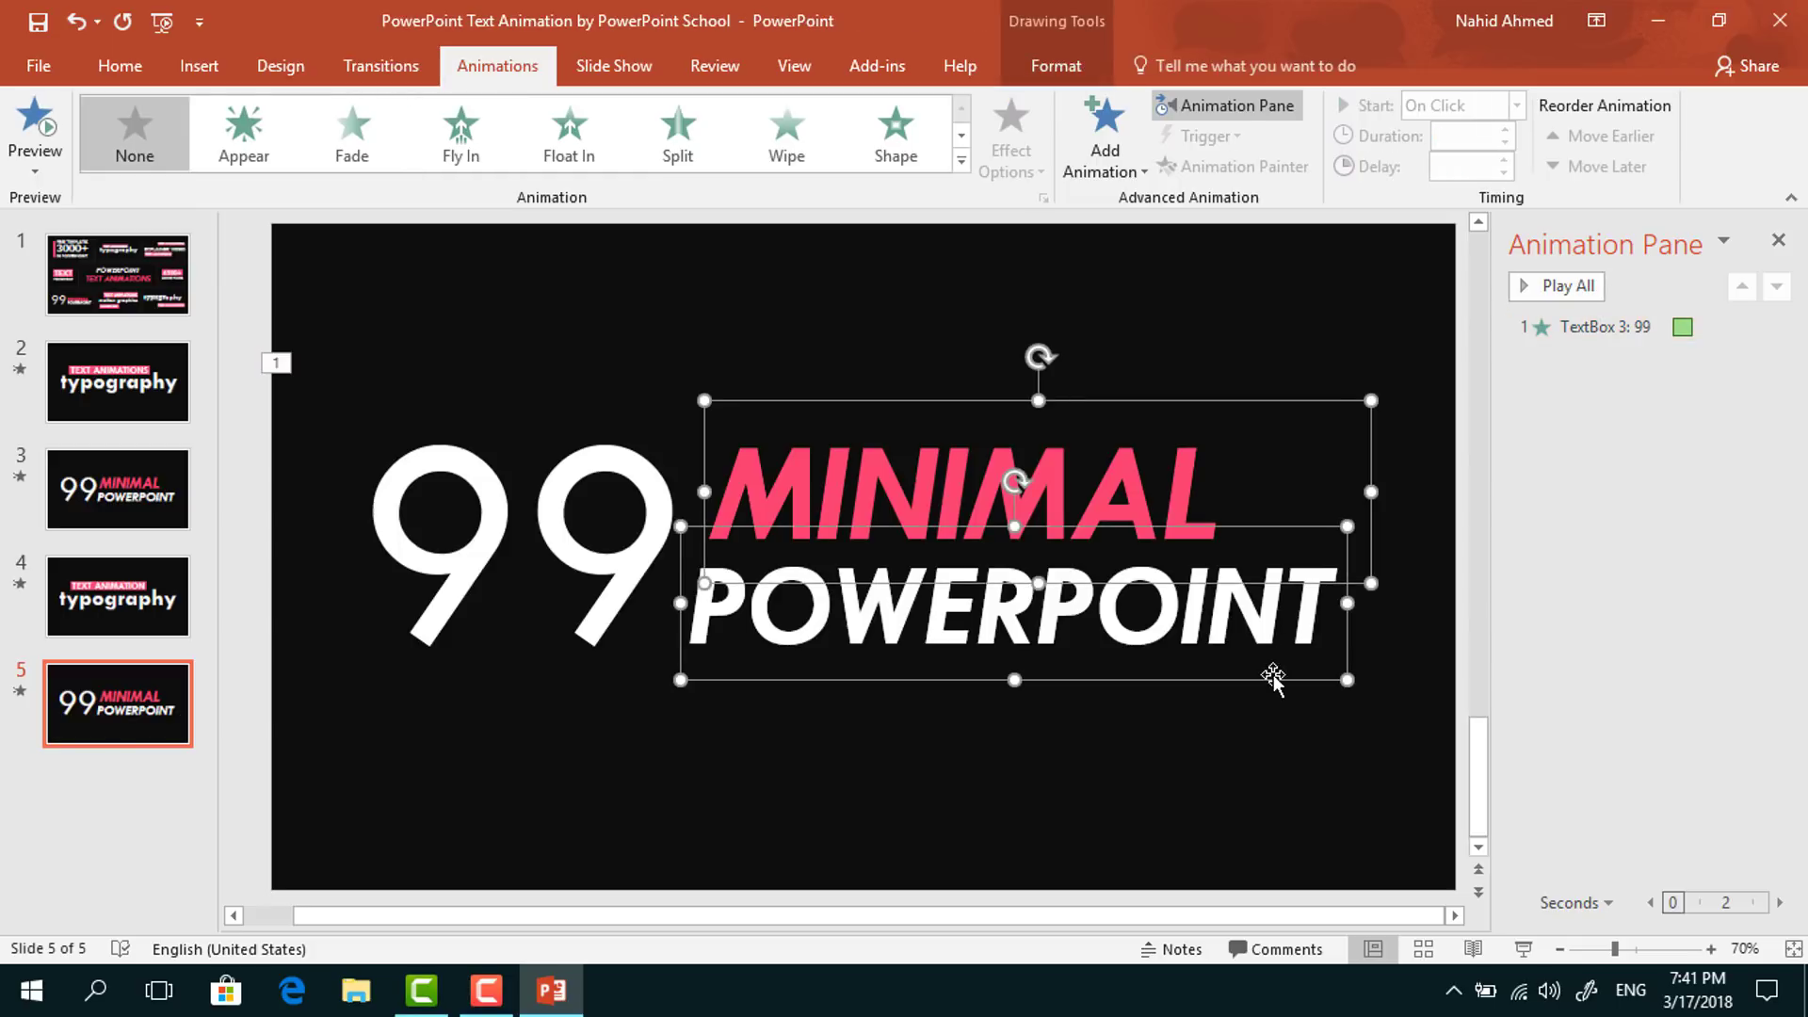
- Send the text boxes to the back
right_click(1273, 678)
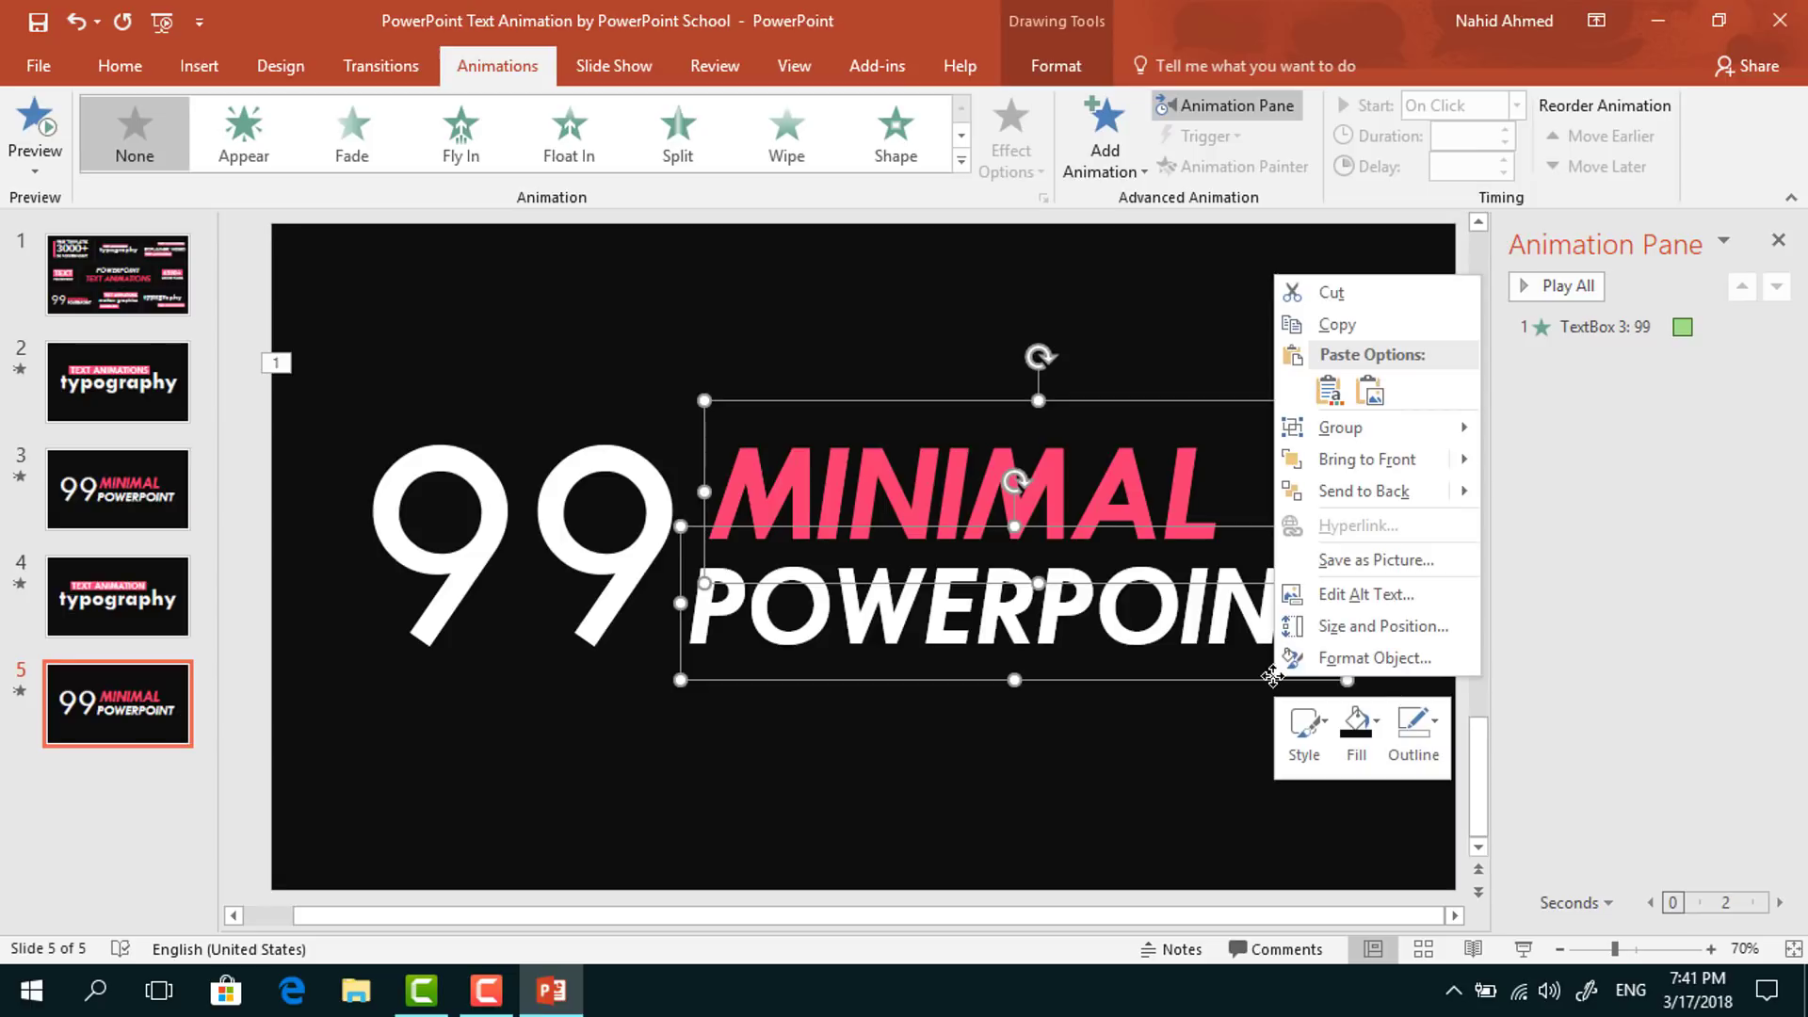
click(1330, 499)
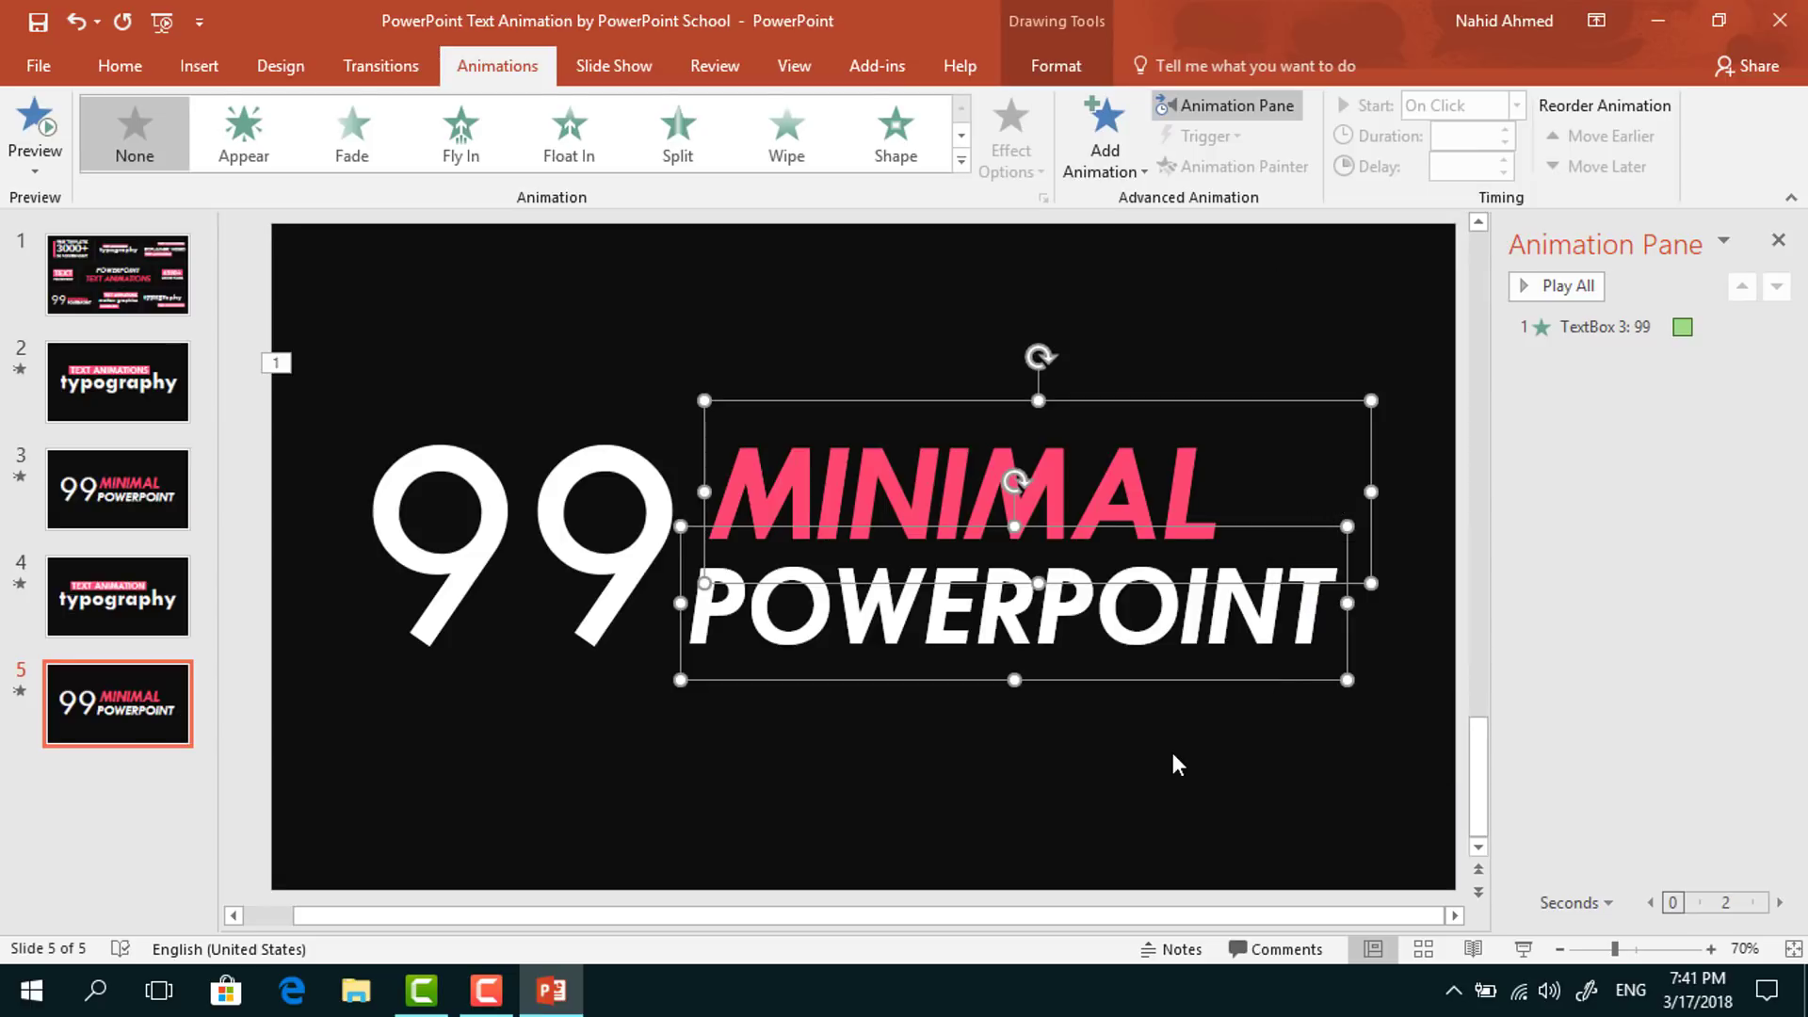
key(Escape)
- Give MINIMAL a Fly In entrance from the left, starting after the previous animation
click(1309, 436)
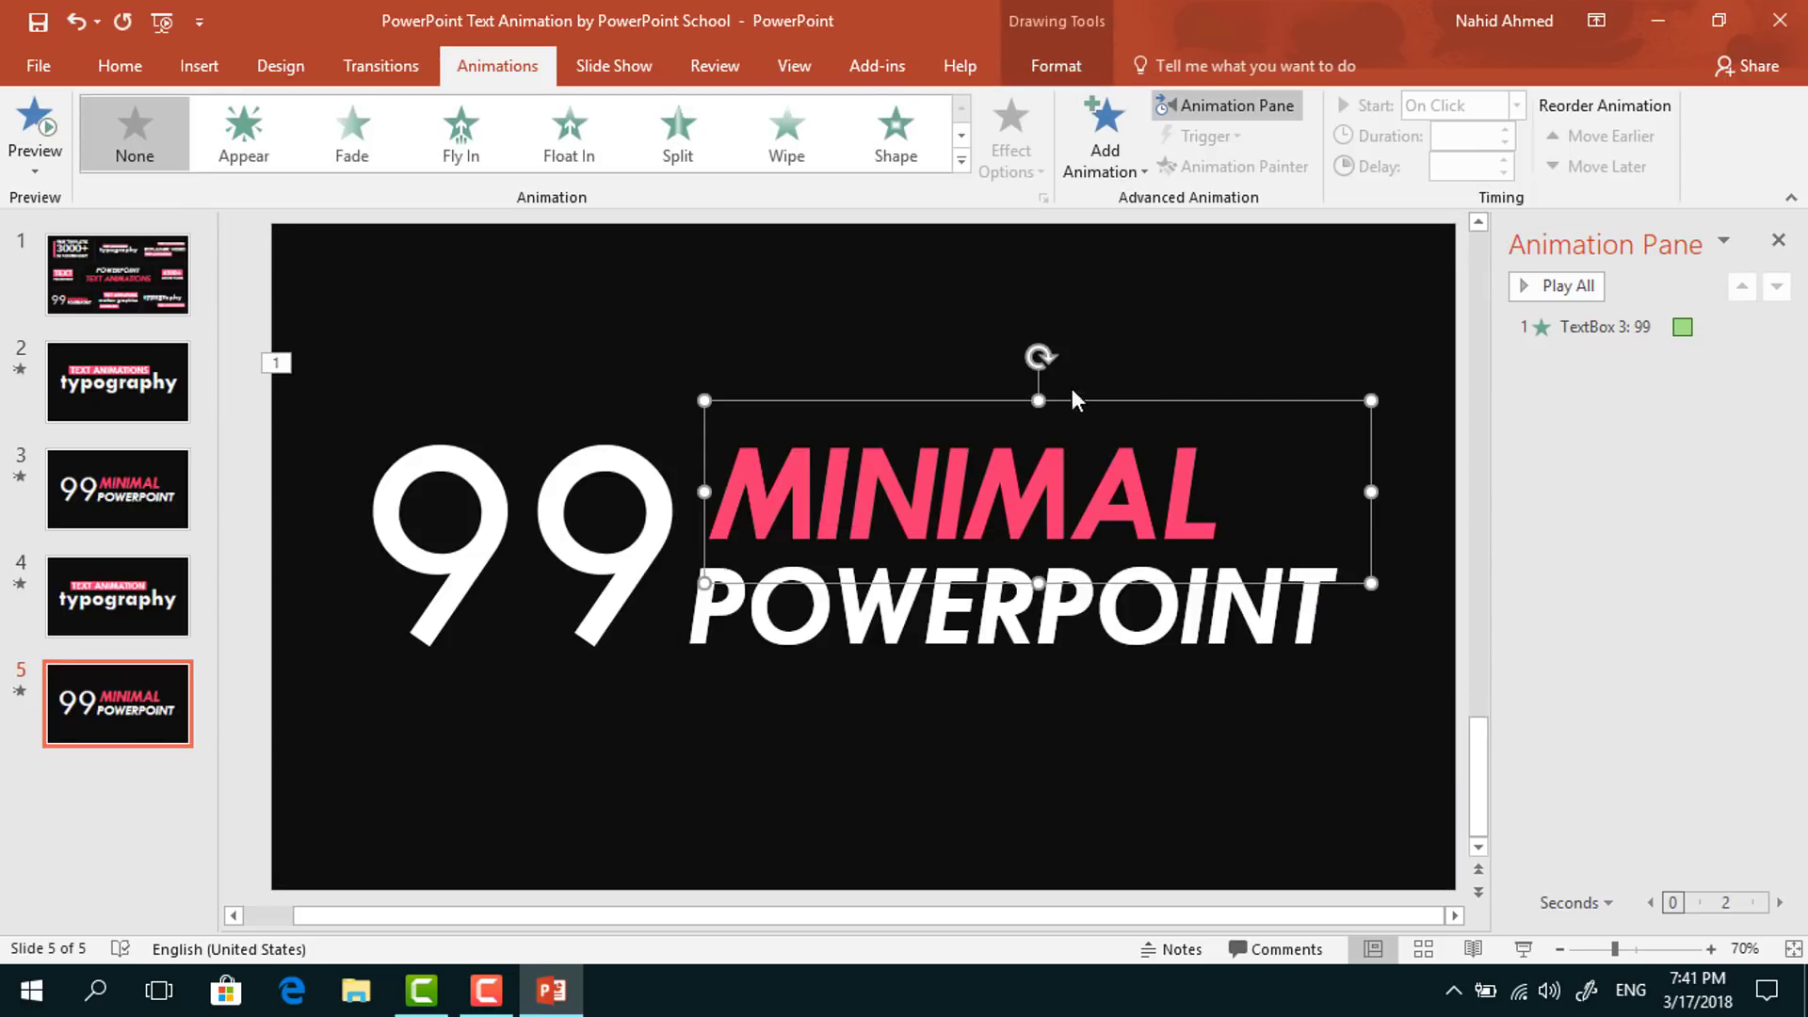
click(1100, 168)
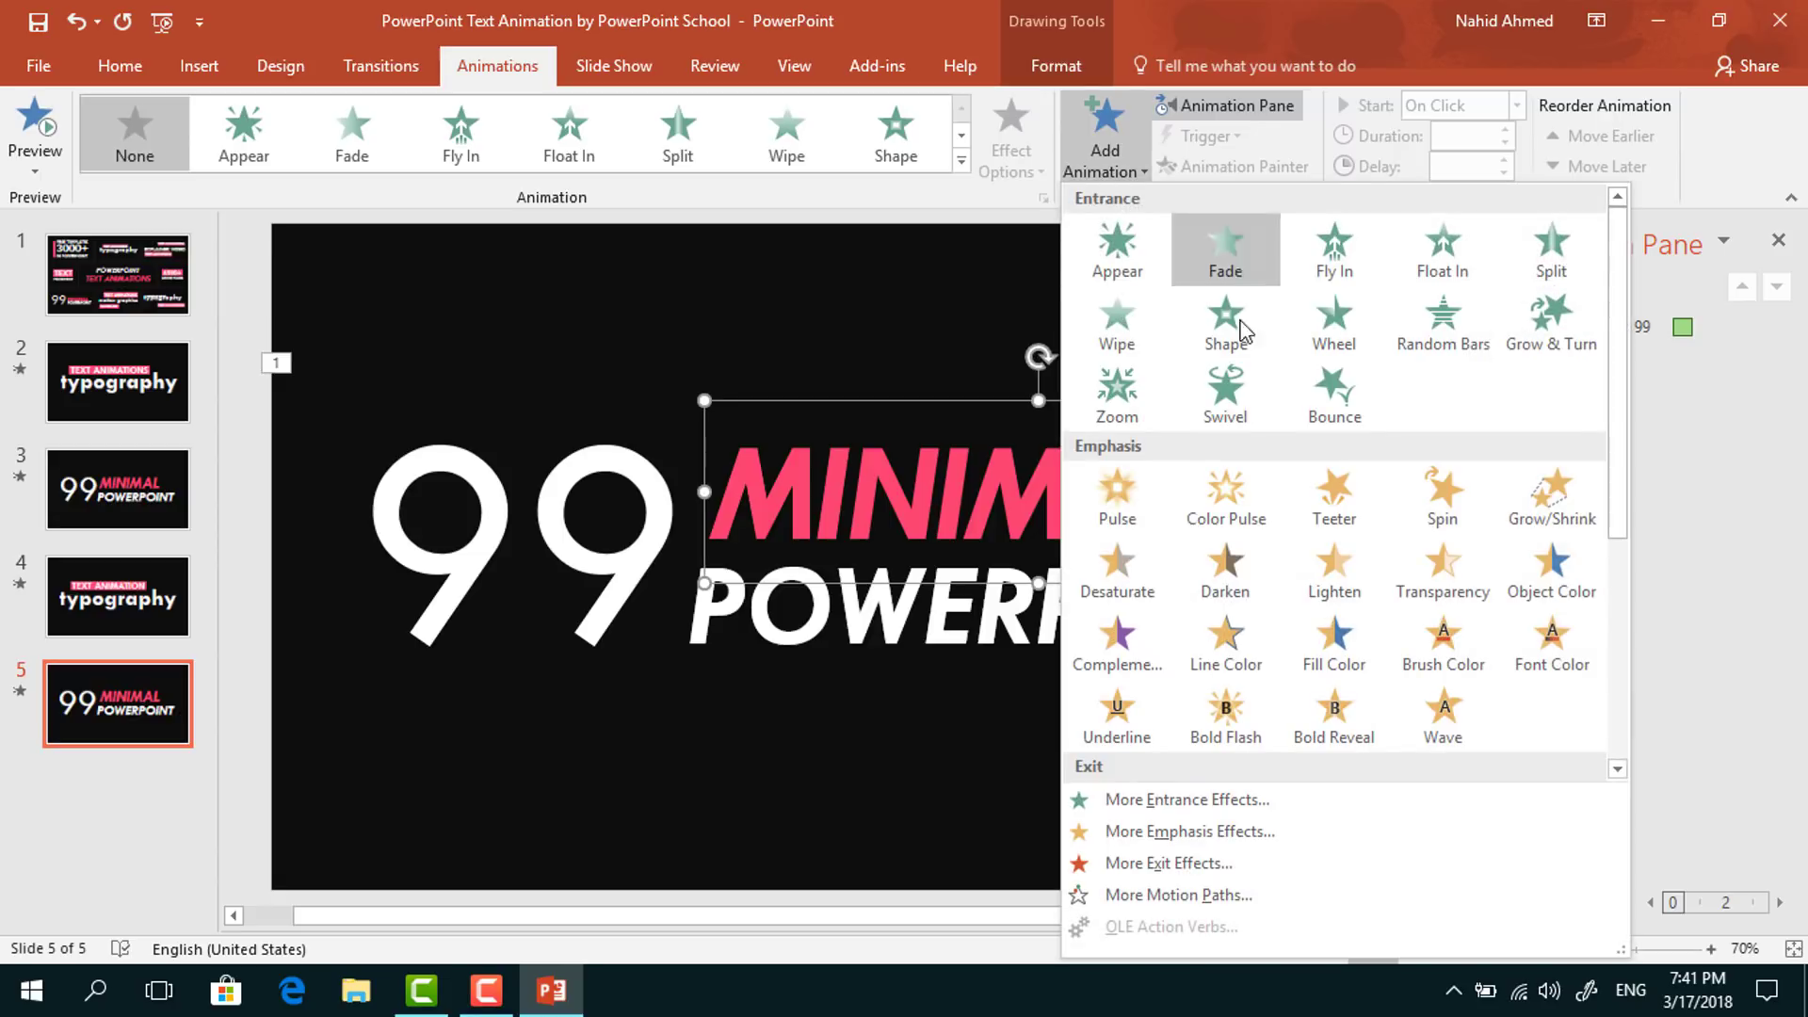
click(1358, 268)
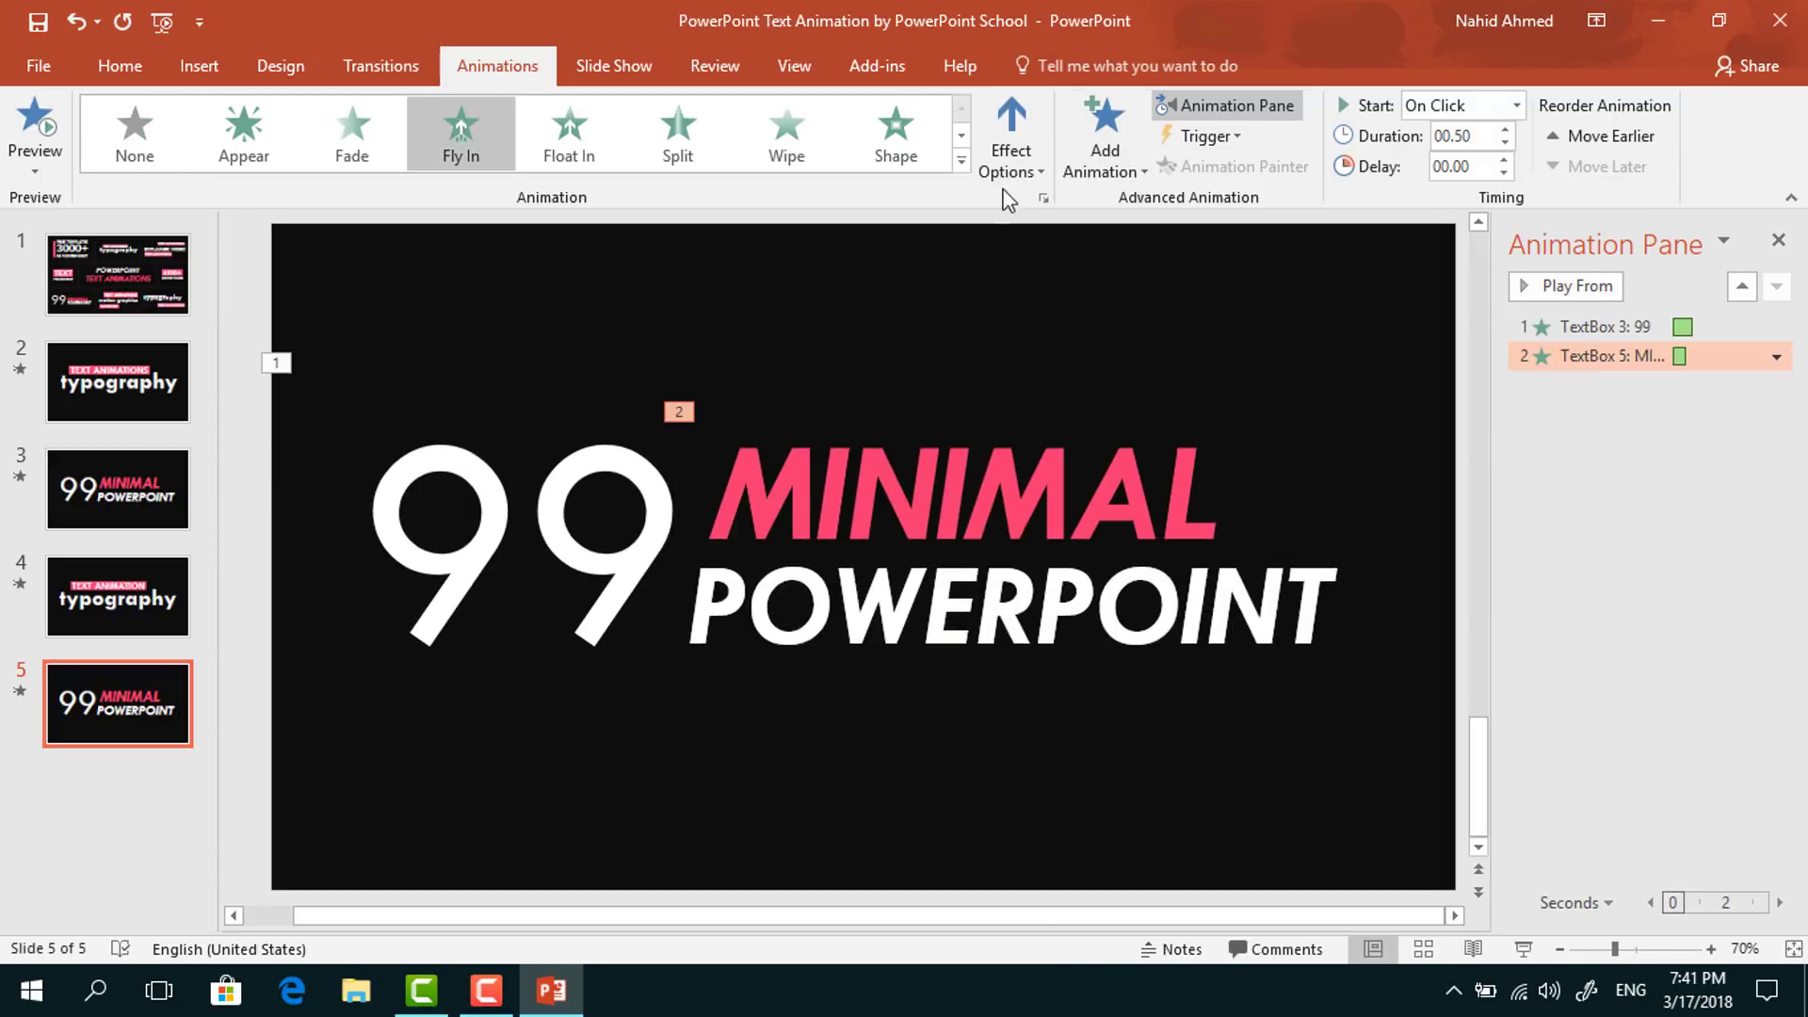
click(1004, 179)
click(1053, 371)
click(1516, 105)
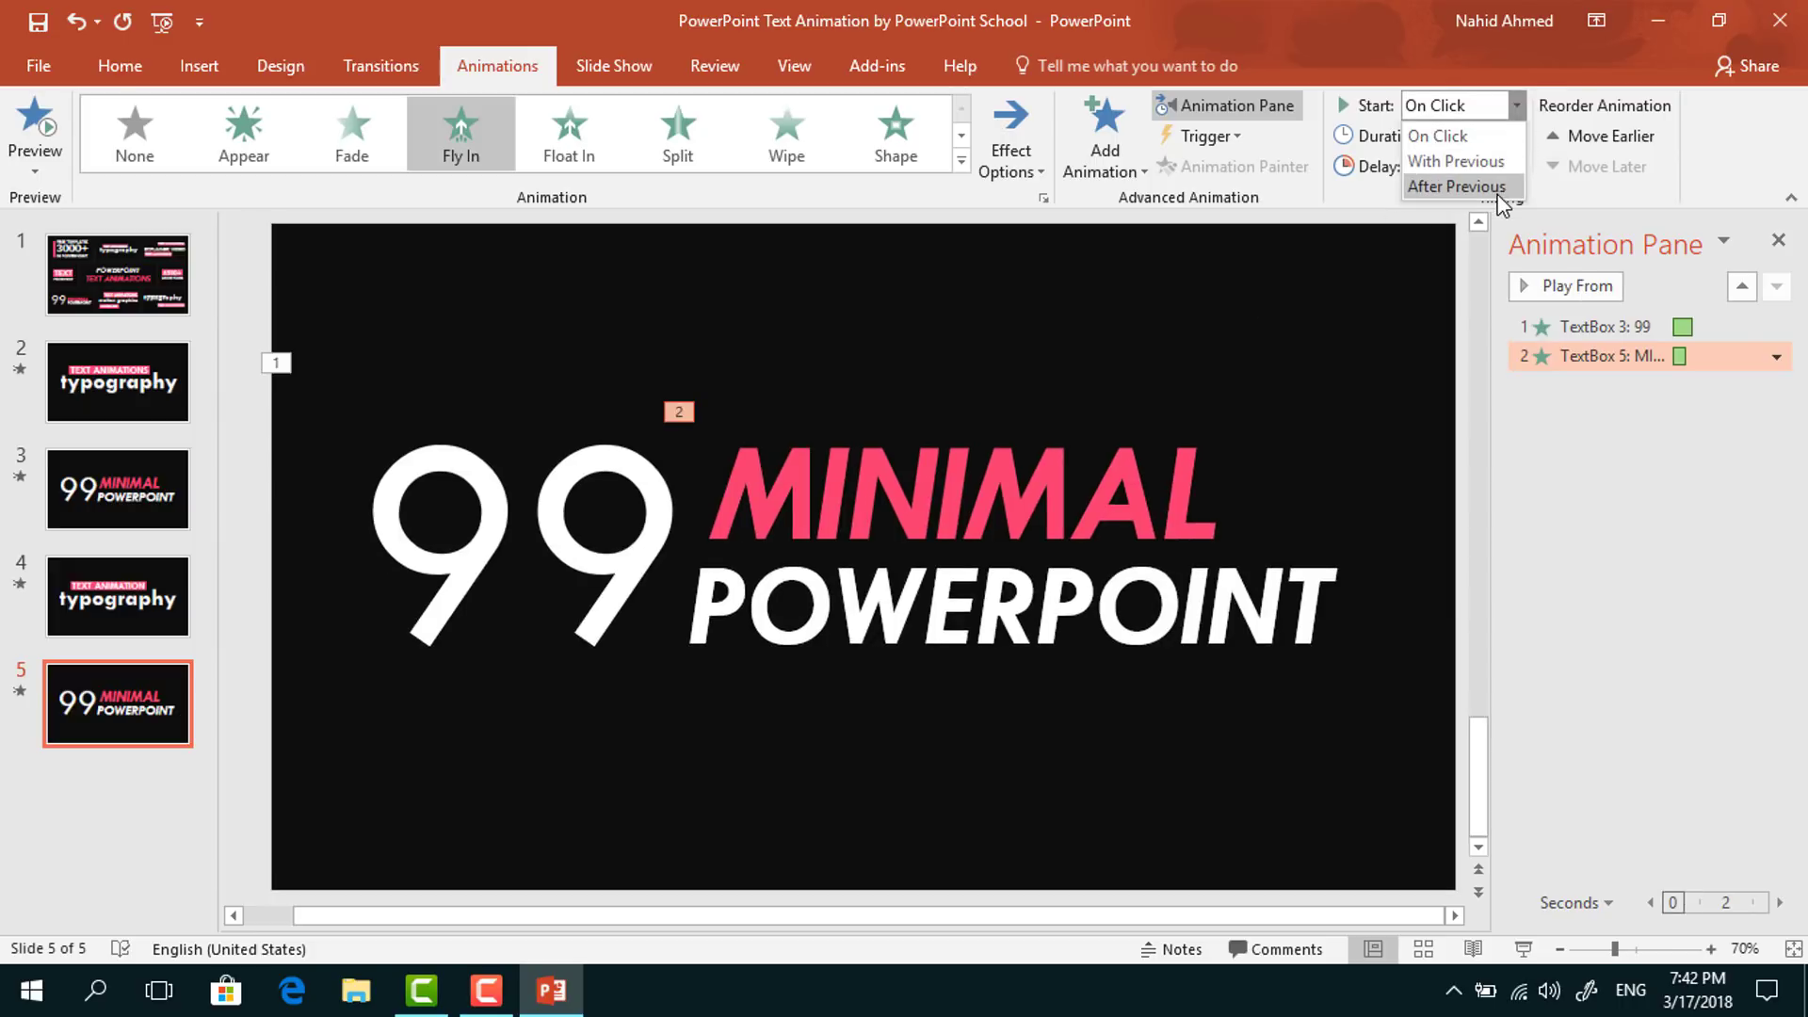
click(1450, 181)
- Set the MINIMAL Fly In smooth end to 0.75 seconds
click(1775, 357)
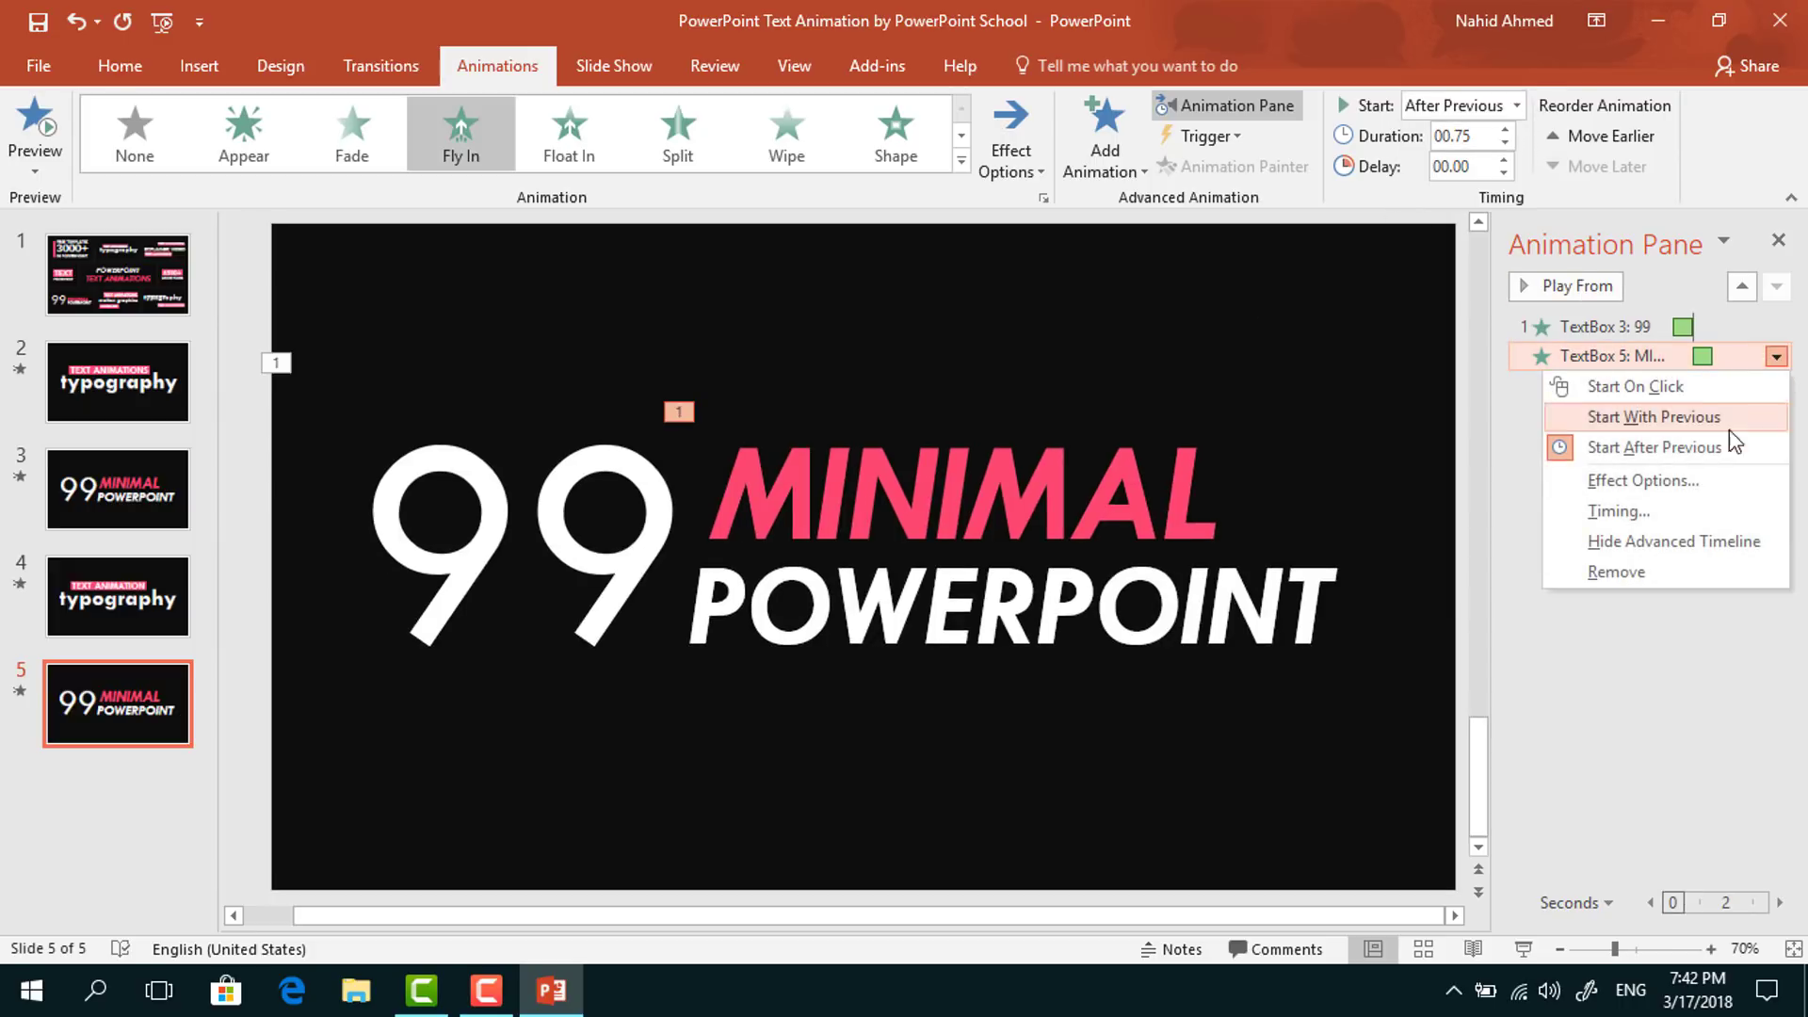
click(1696, 485)
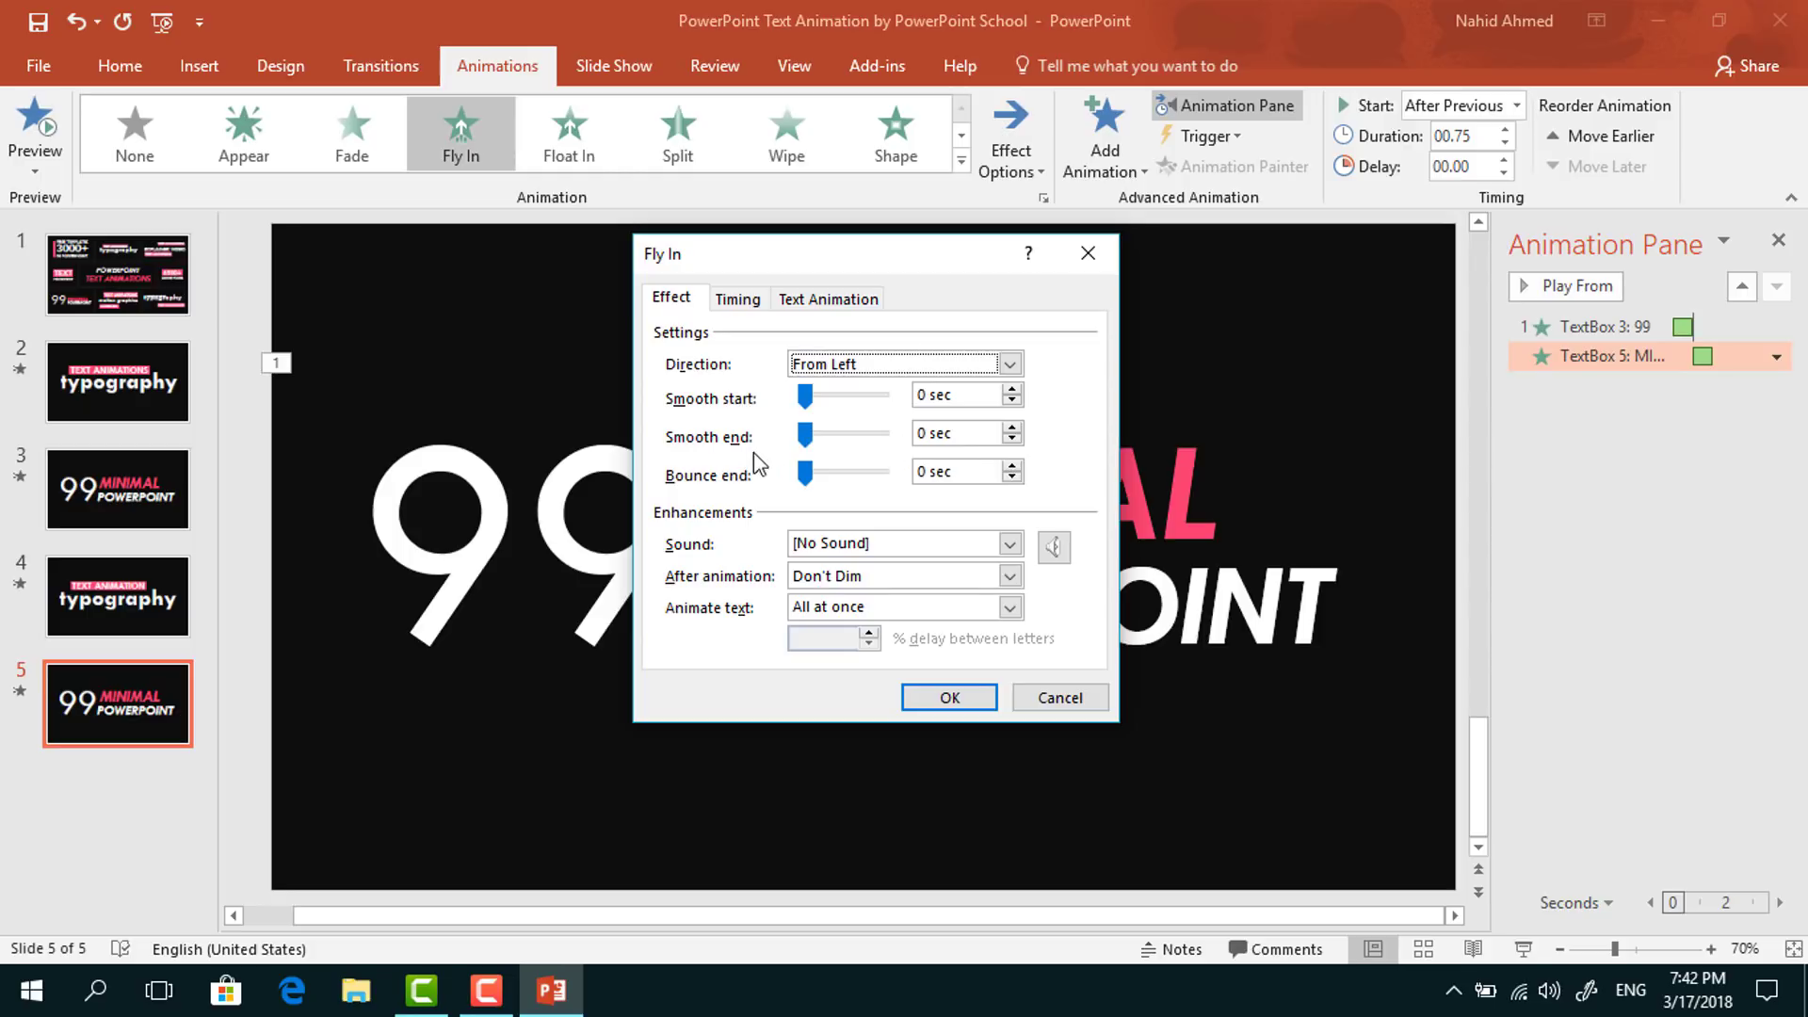
drag(803, 438, 883, 435)
click(969, 695)
click(1347, 631)
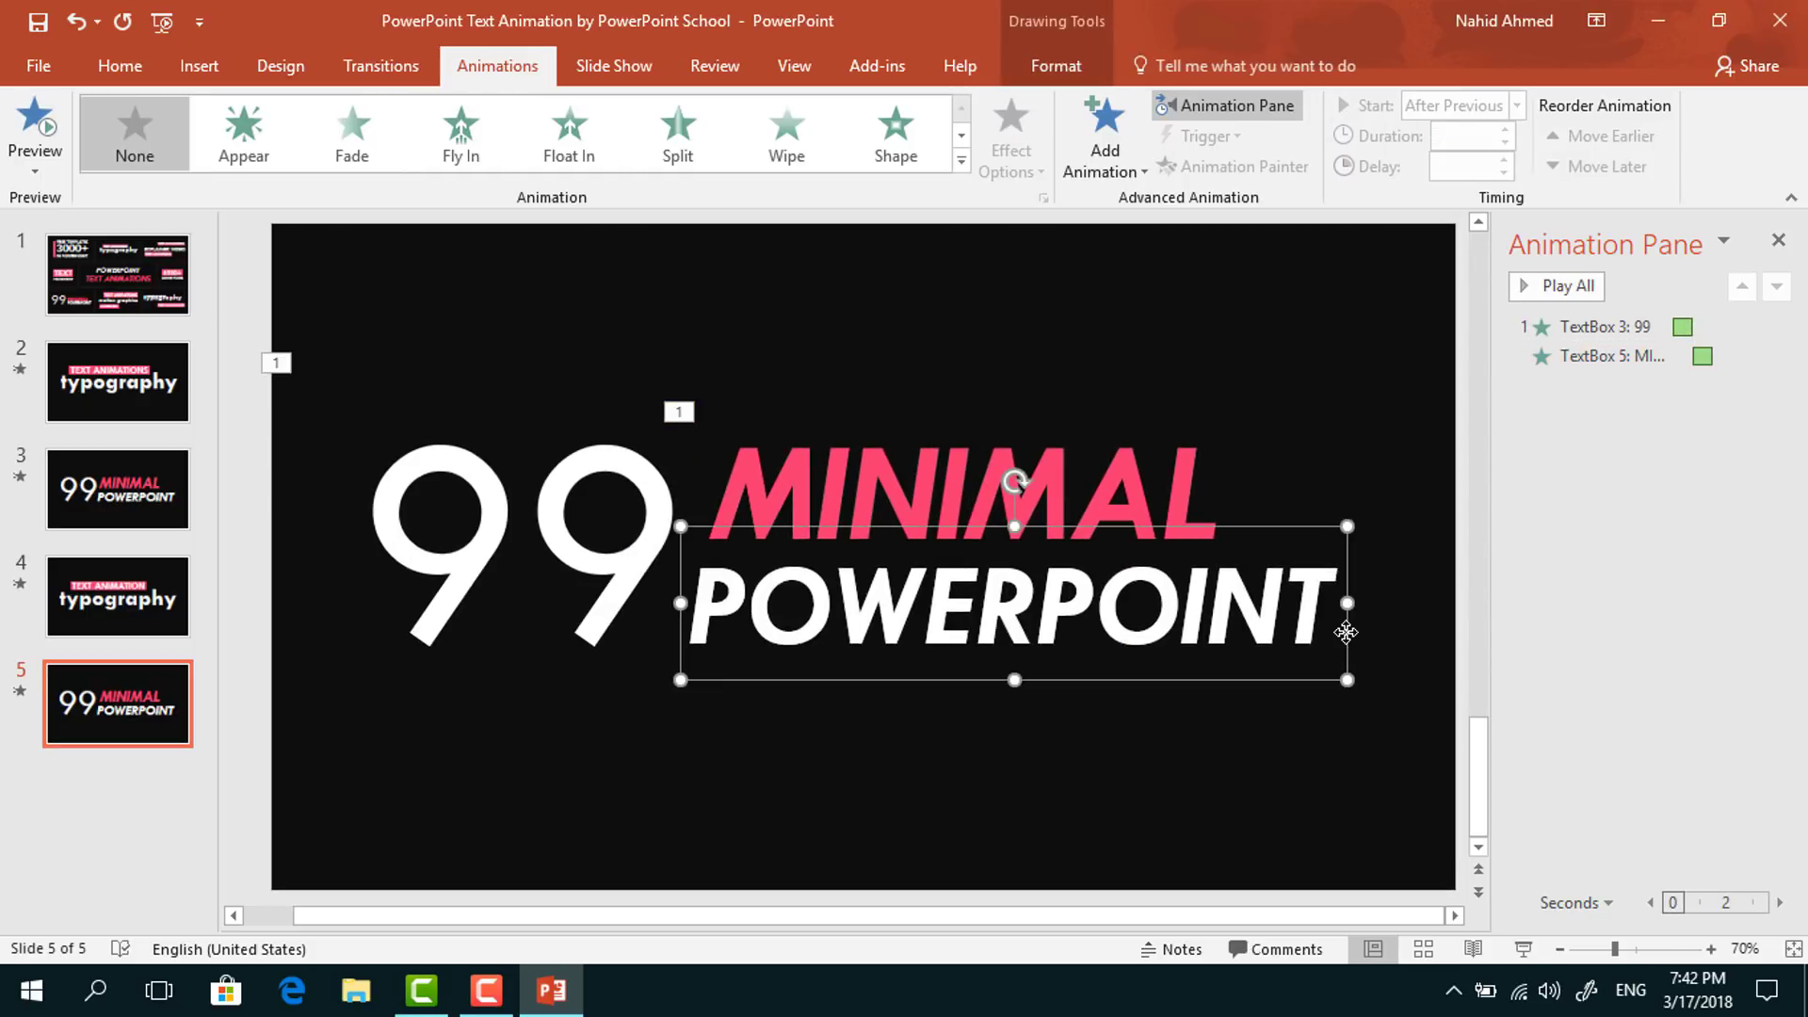
- Give POWERPOINT a Fly In entrance from the right, starting with the previous animation
click(1105, 171)
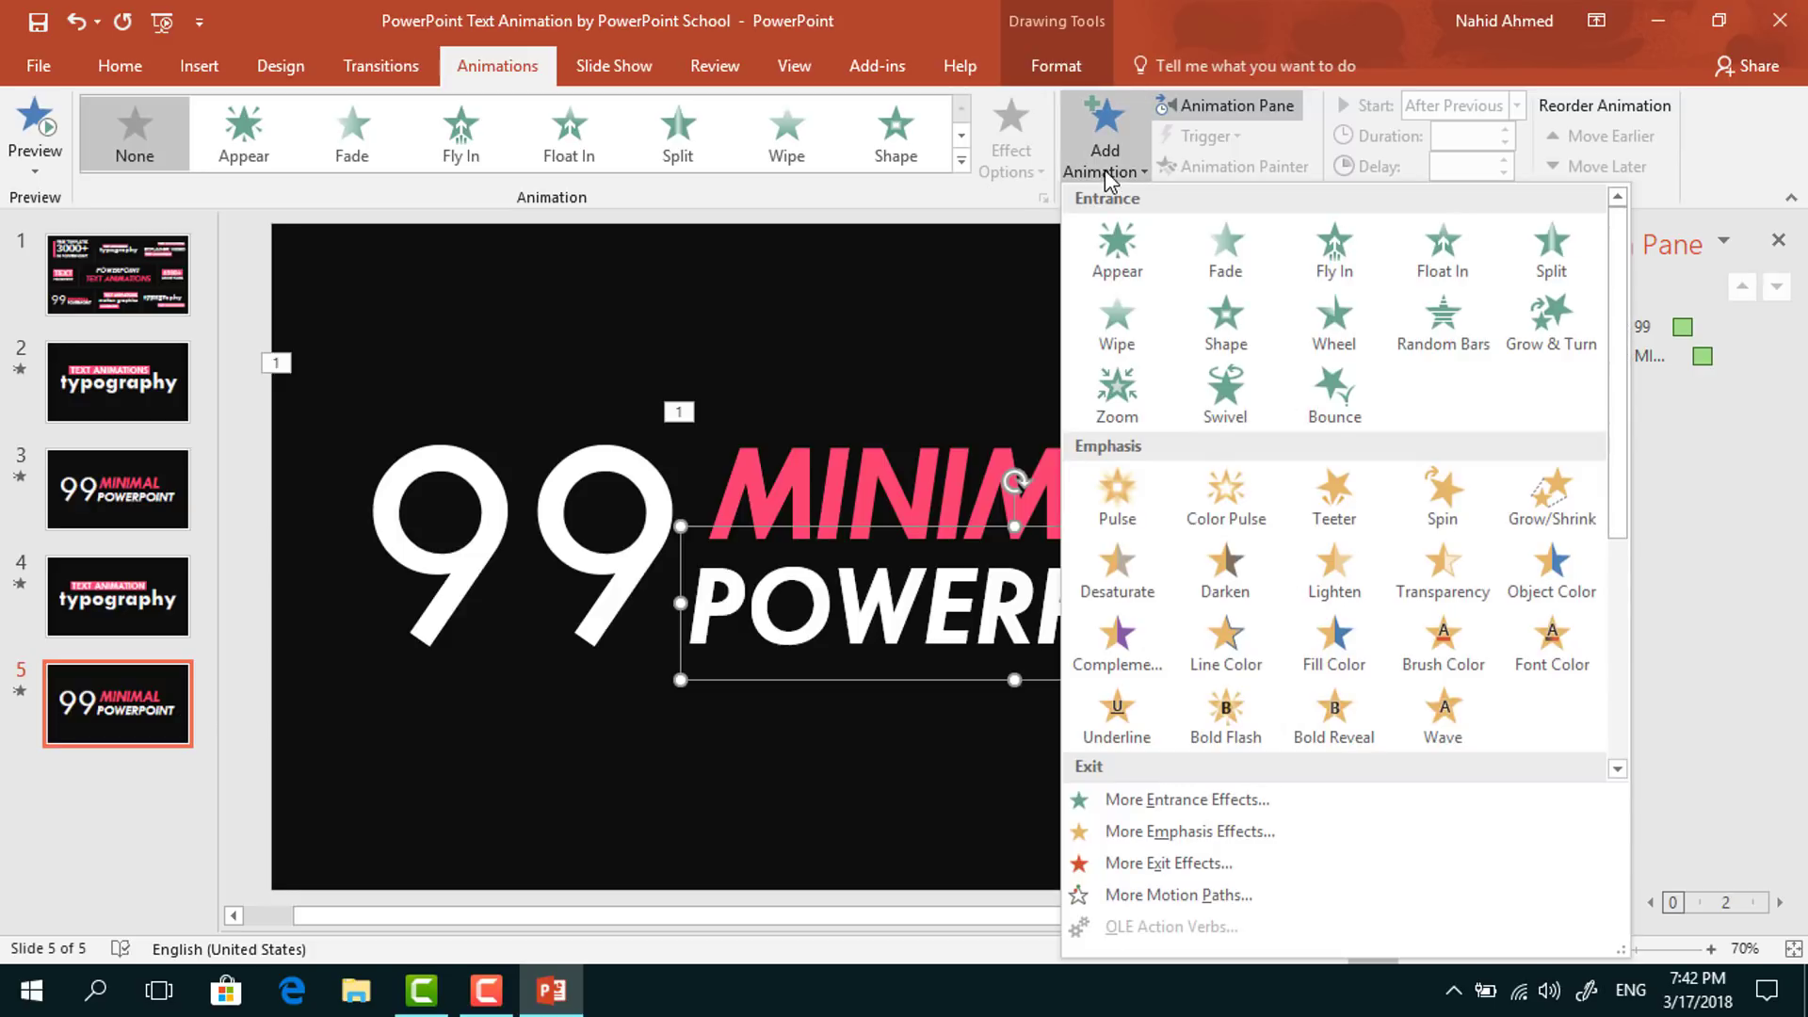
click(1355, 267)
click(1008, 167)
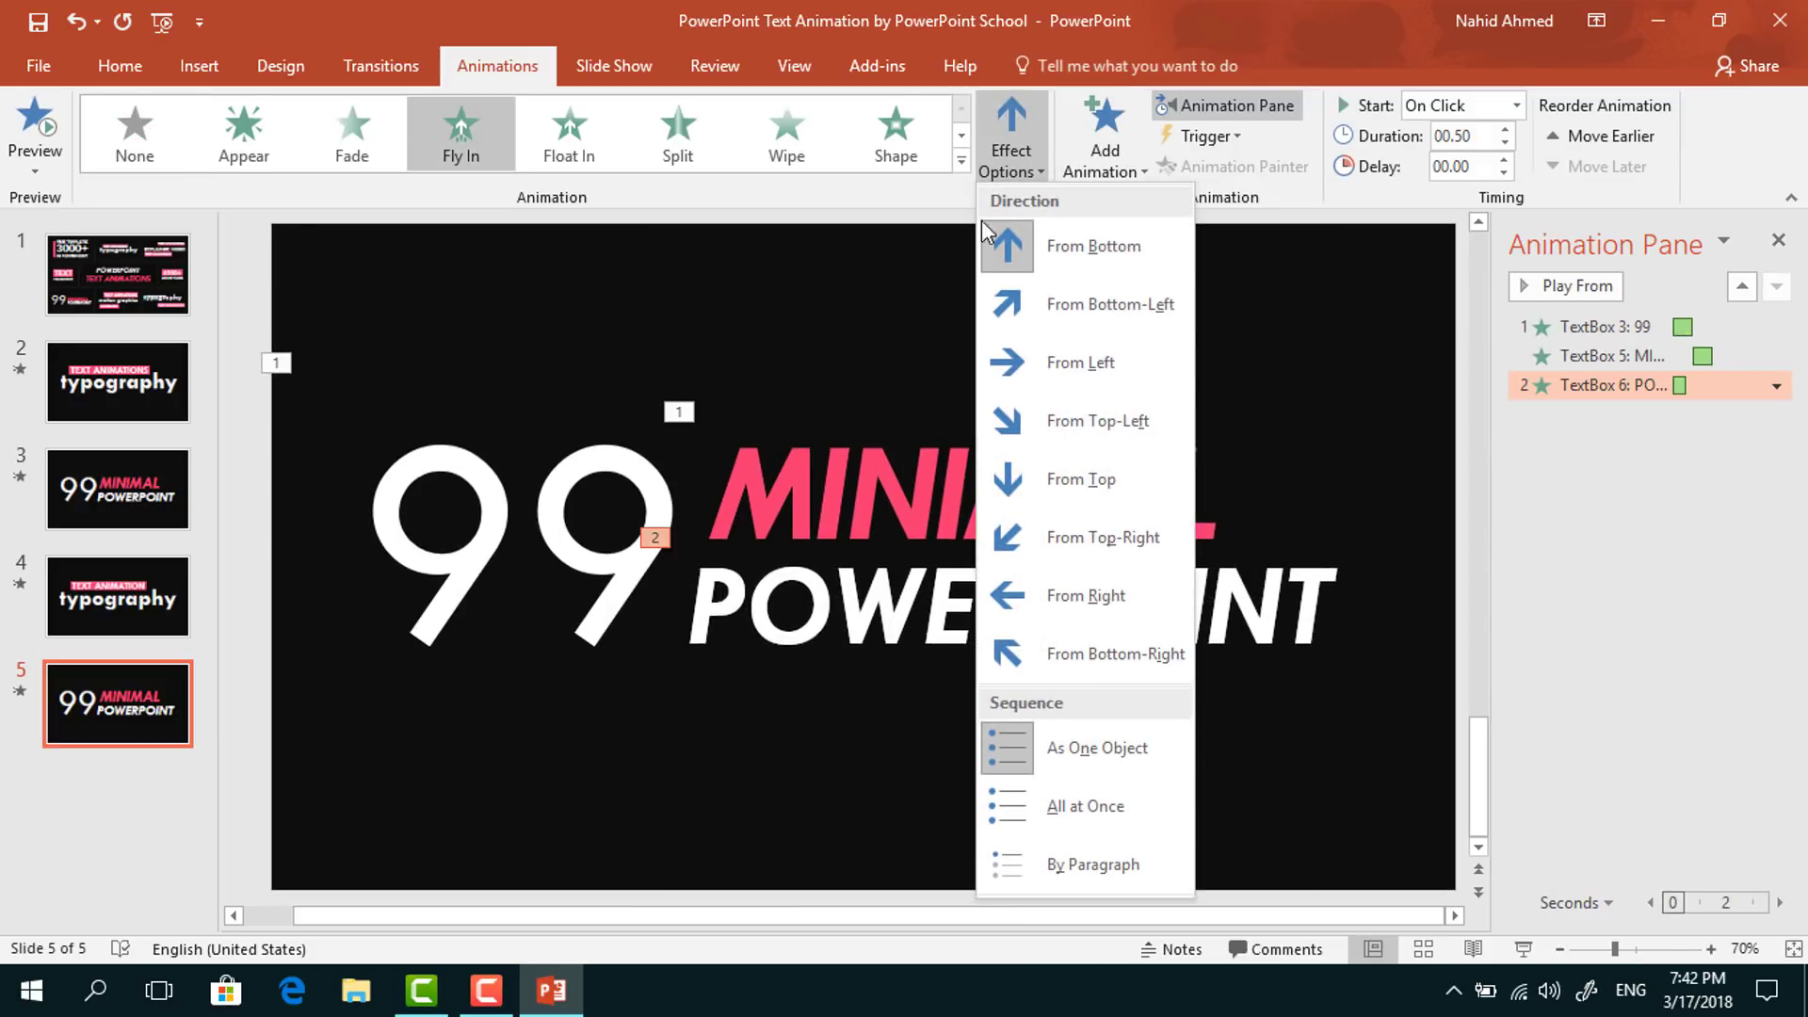
click(1127, 597)
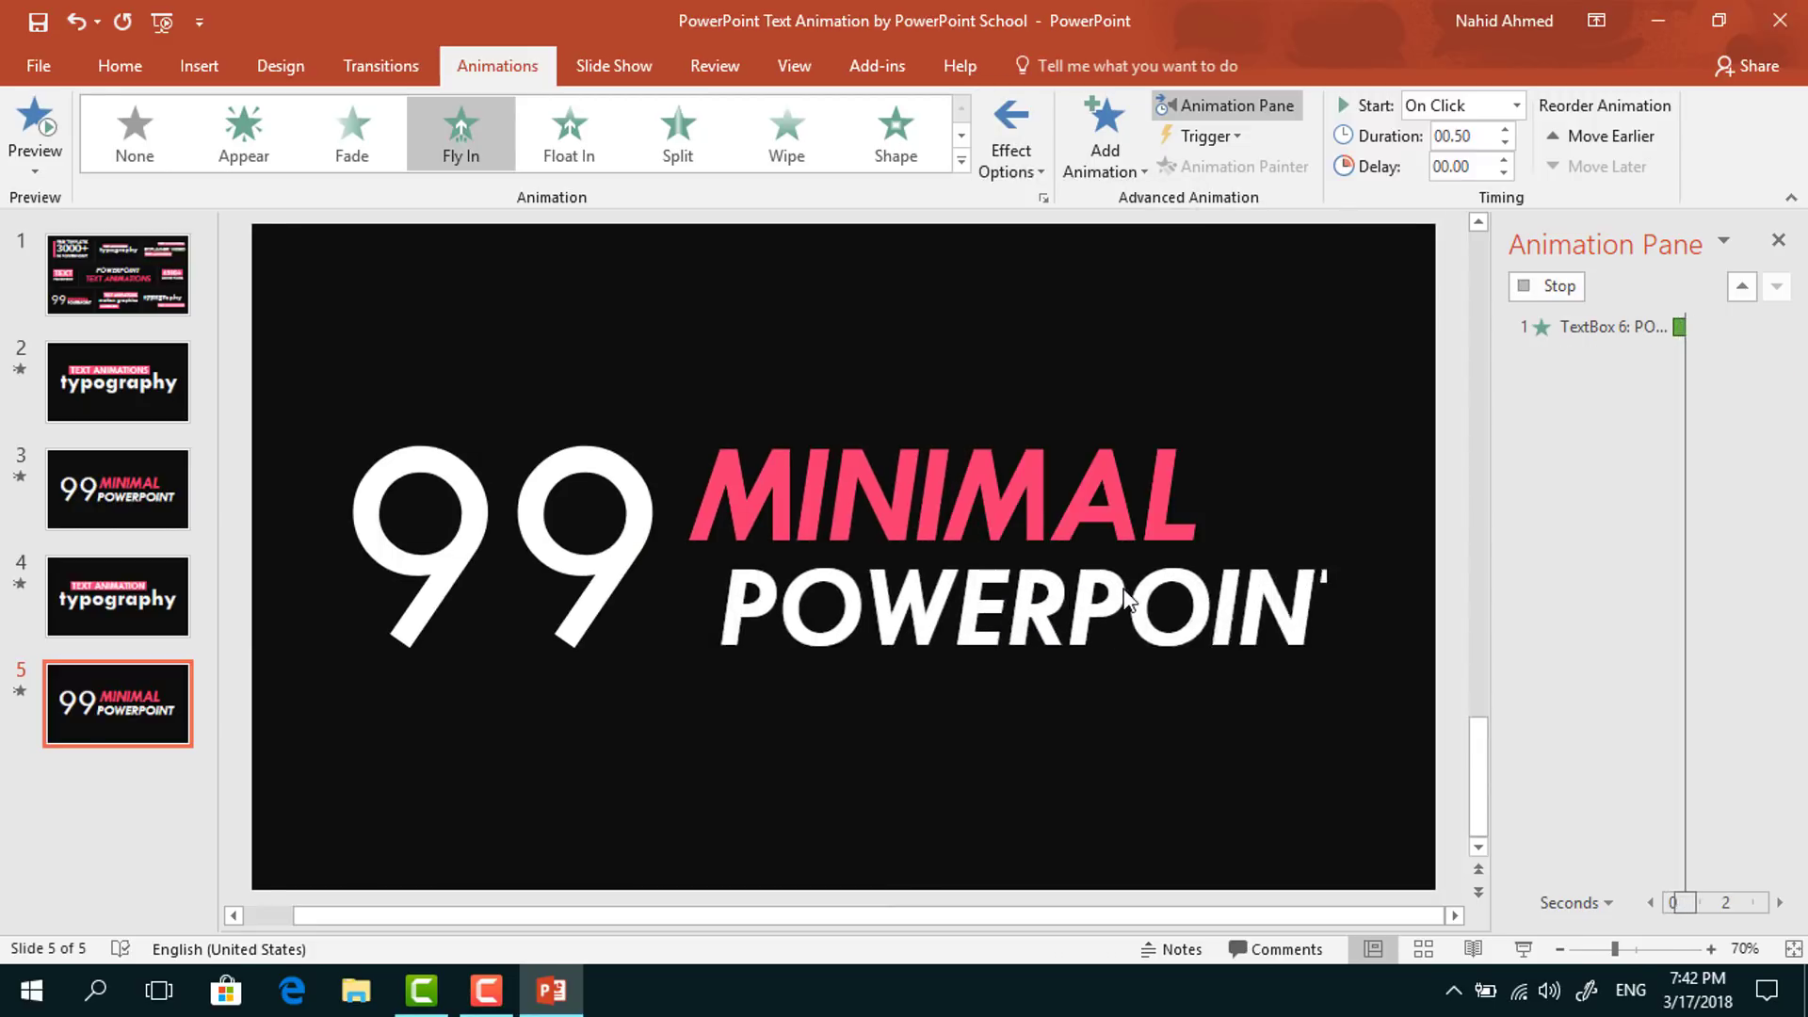
click(1516, 105)
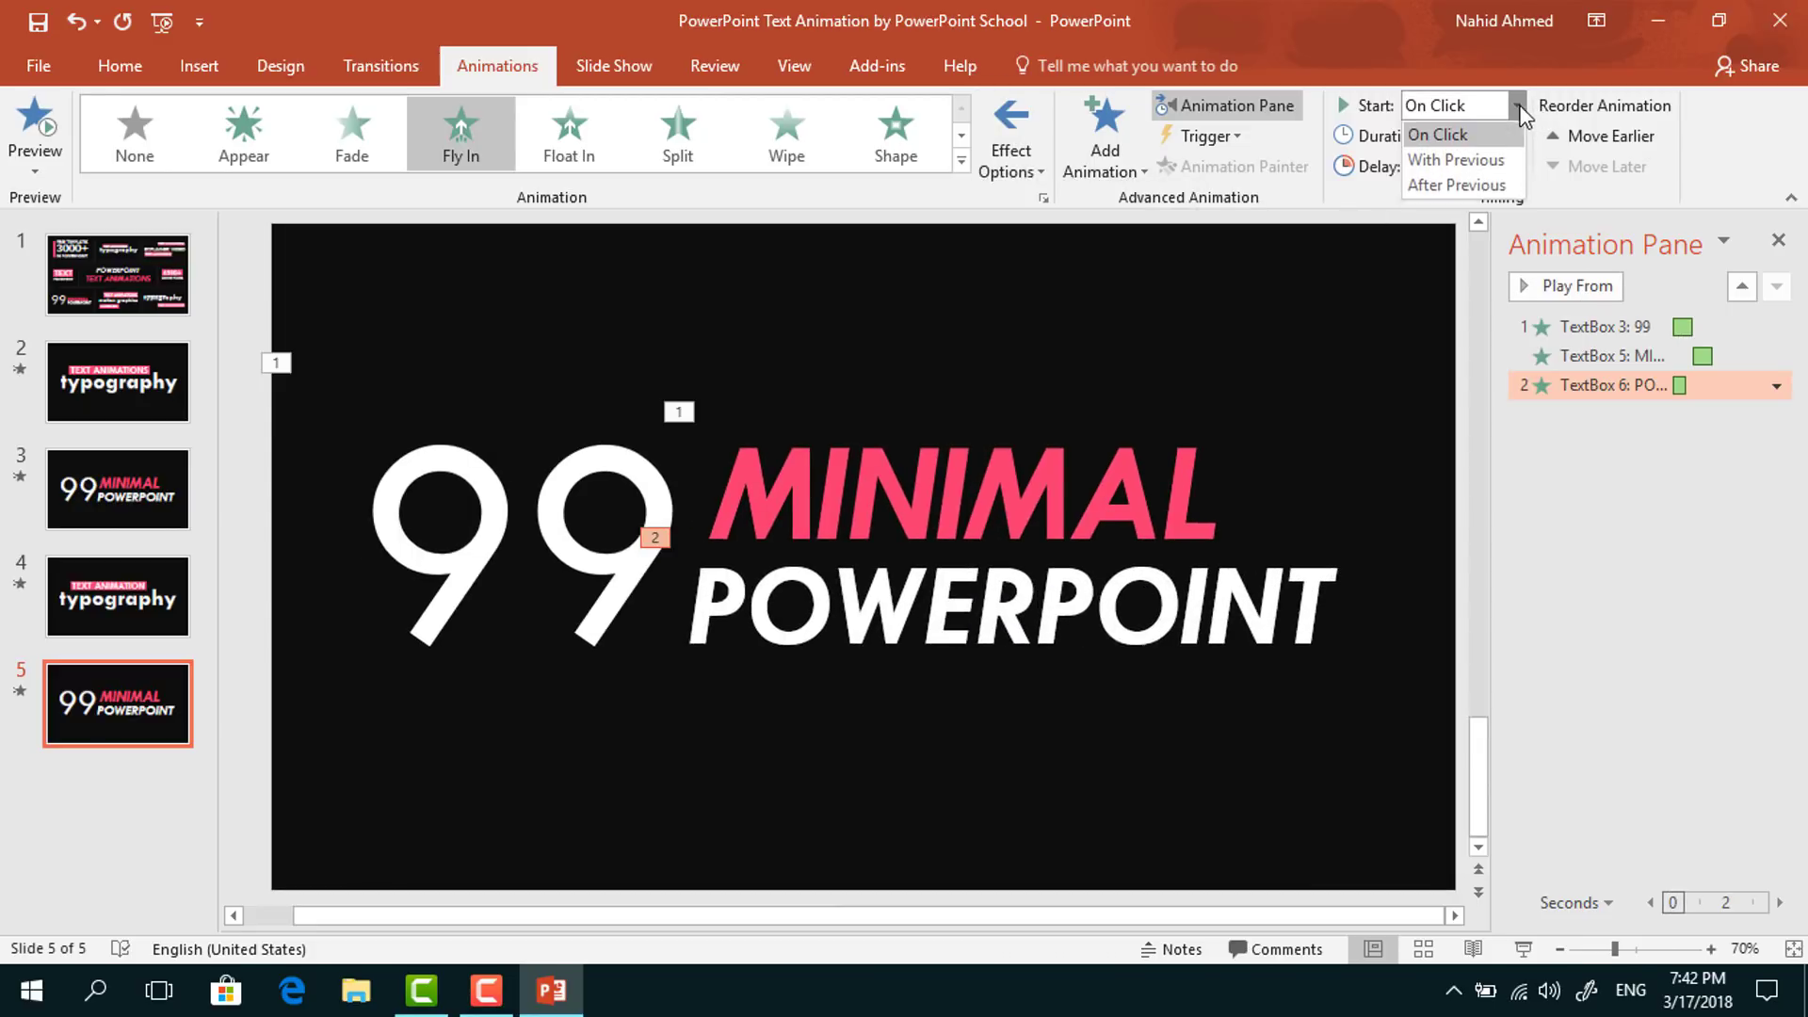
click(1483, 158)
- Set the POWERPOINT Fly In smooth end to 0.75 seconds and play the slide show from slide 5
click(1776, 385)
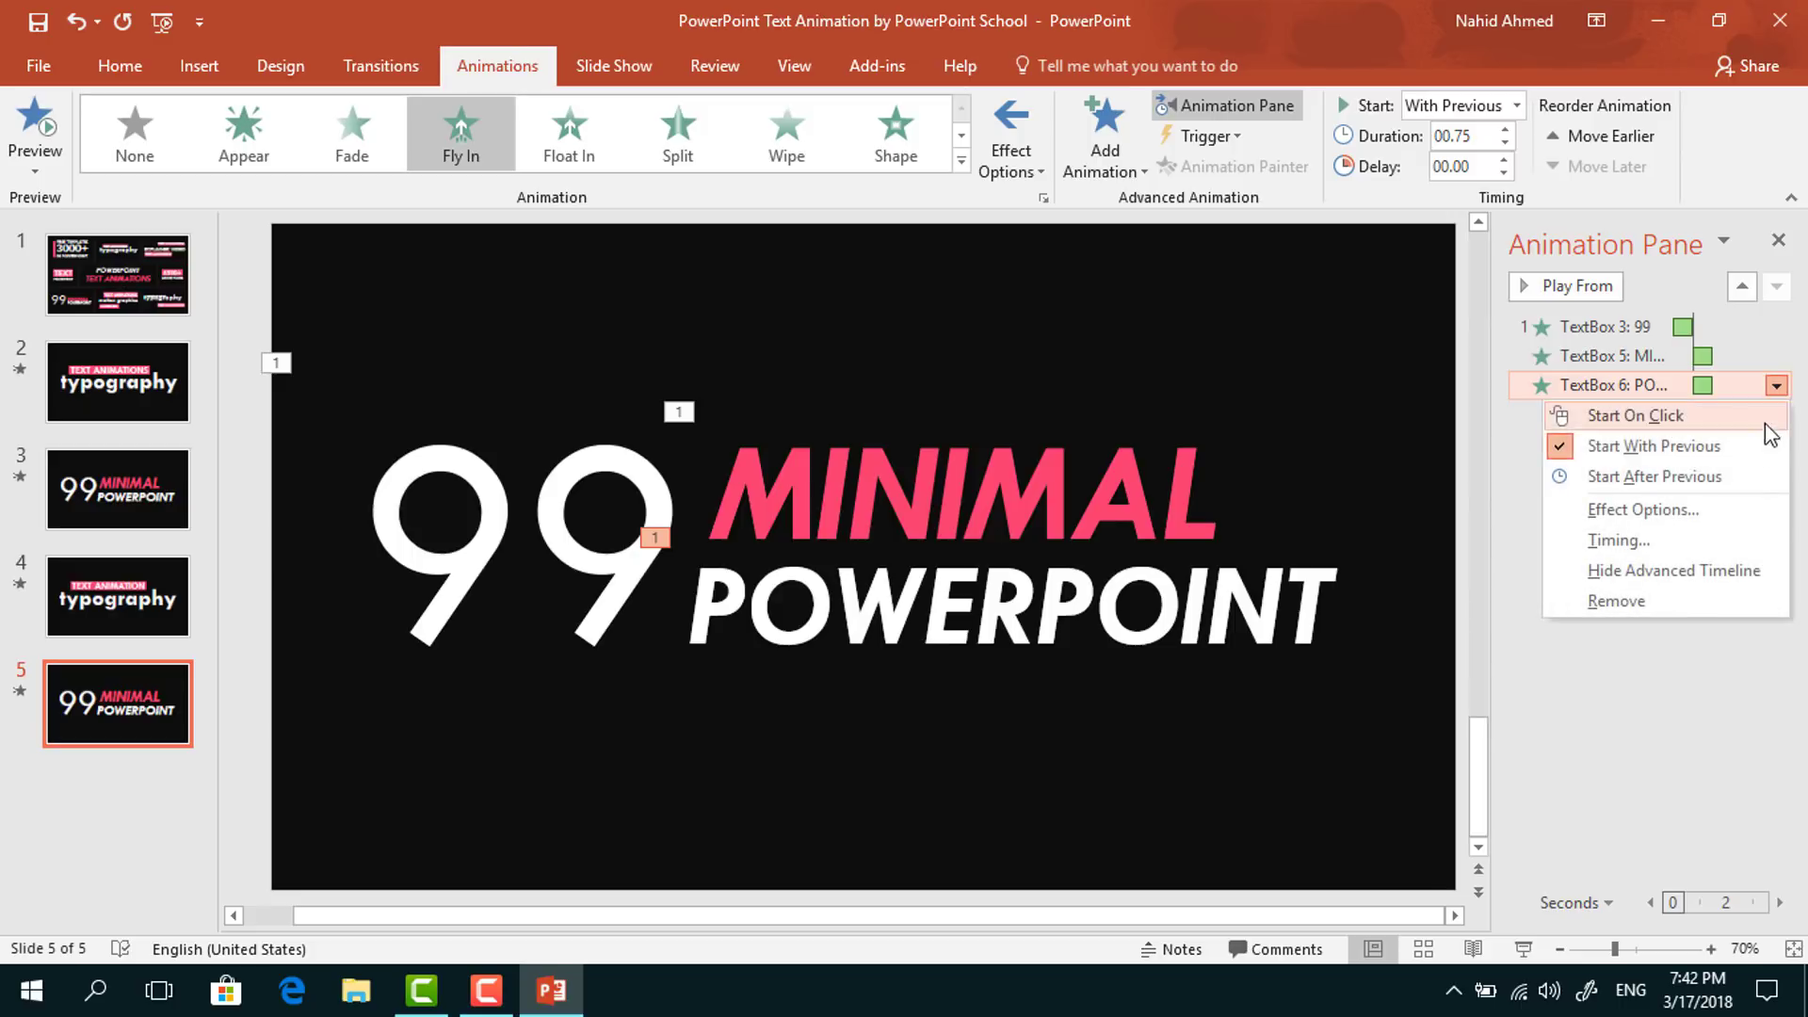
click(1735, 509)
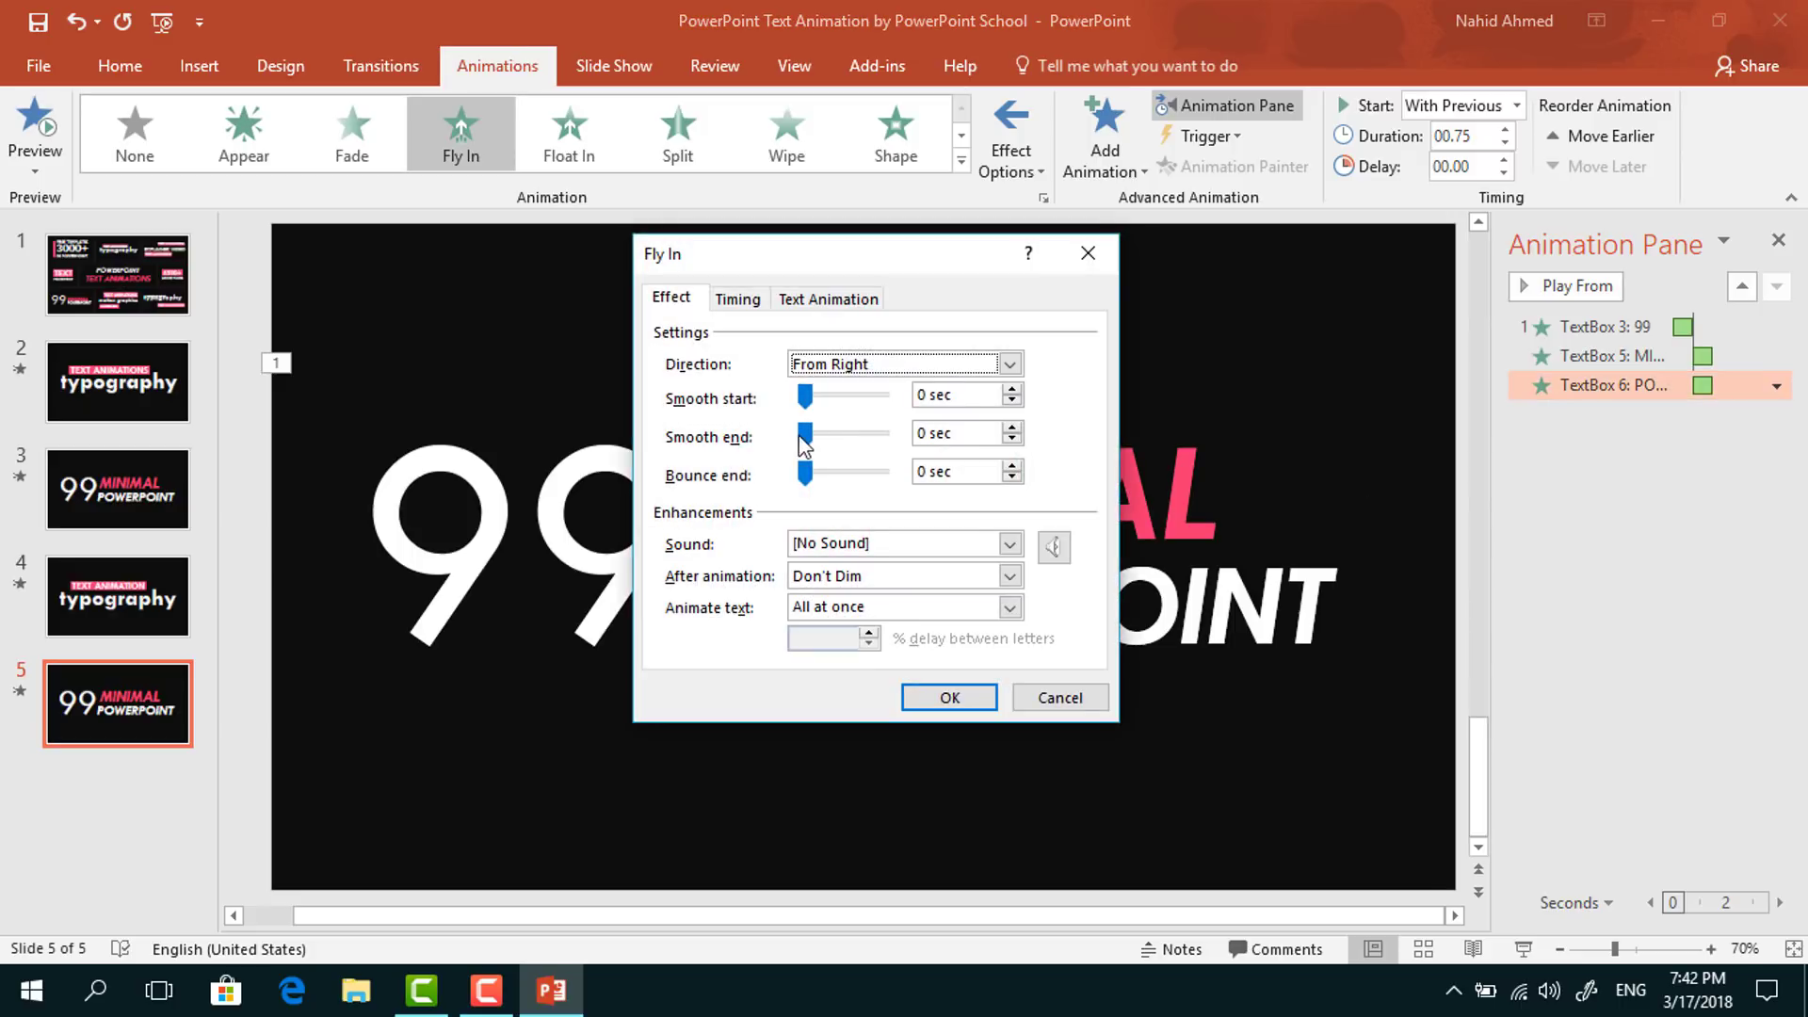
drag(803, 436, 924, 530)
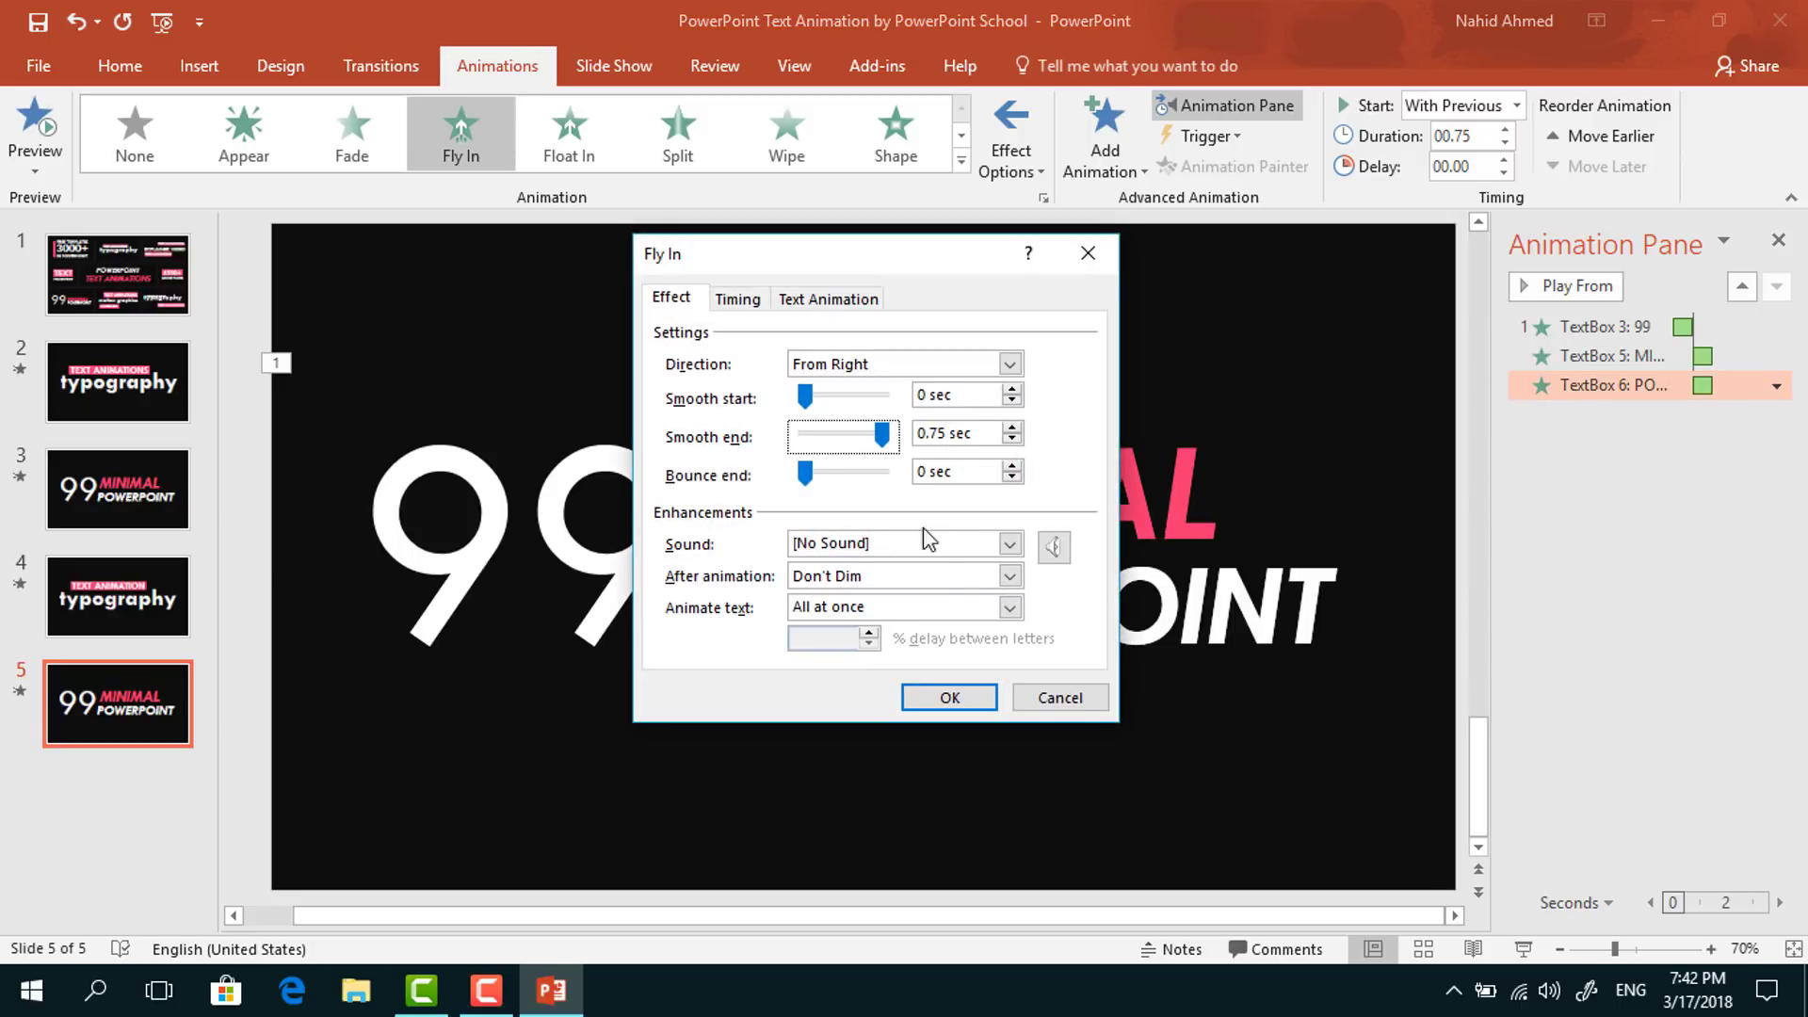
click(980, 699)
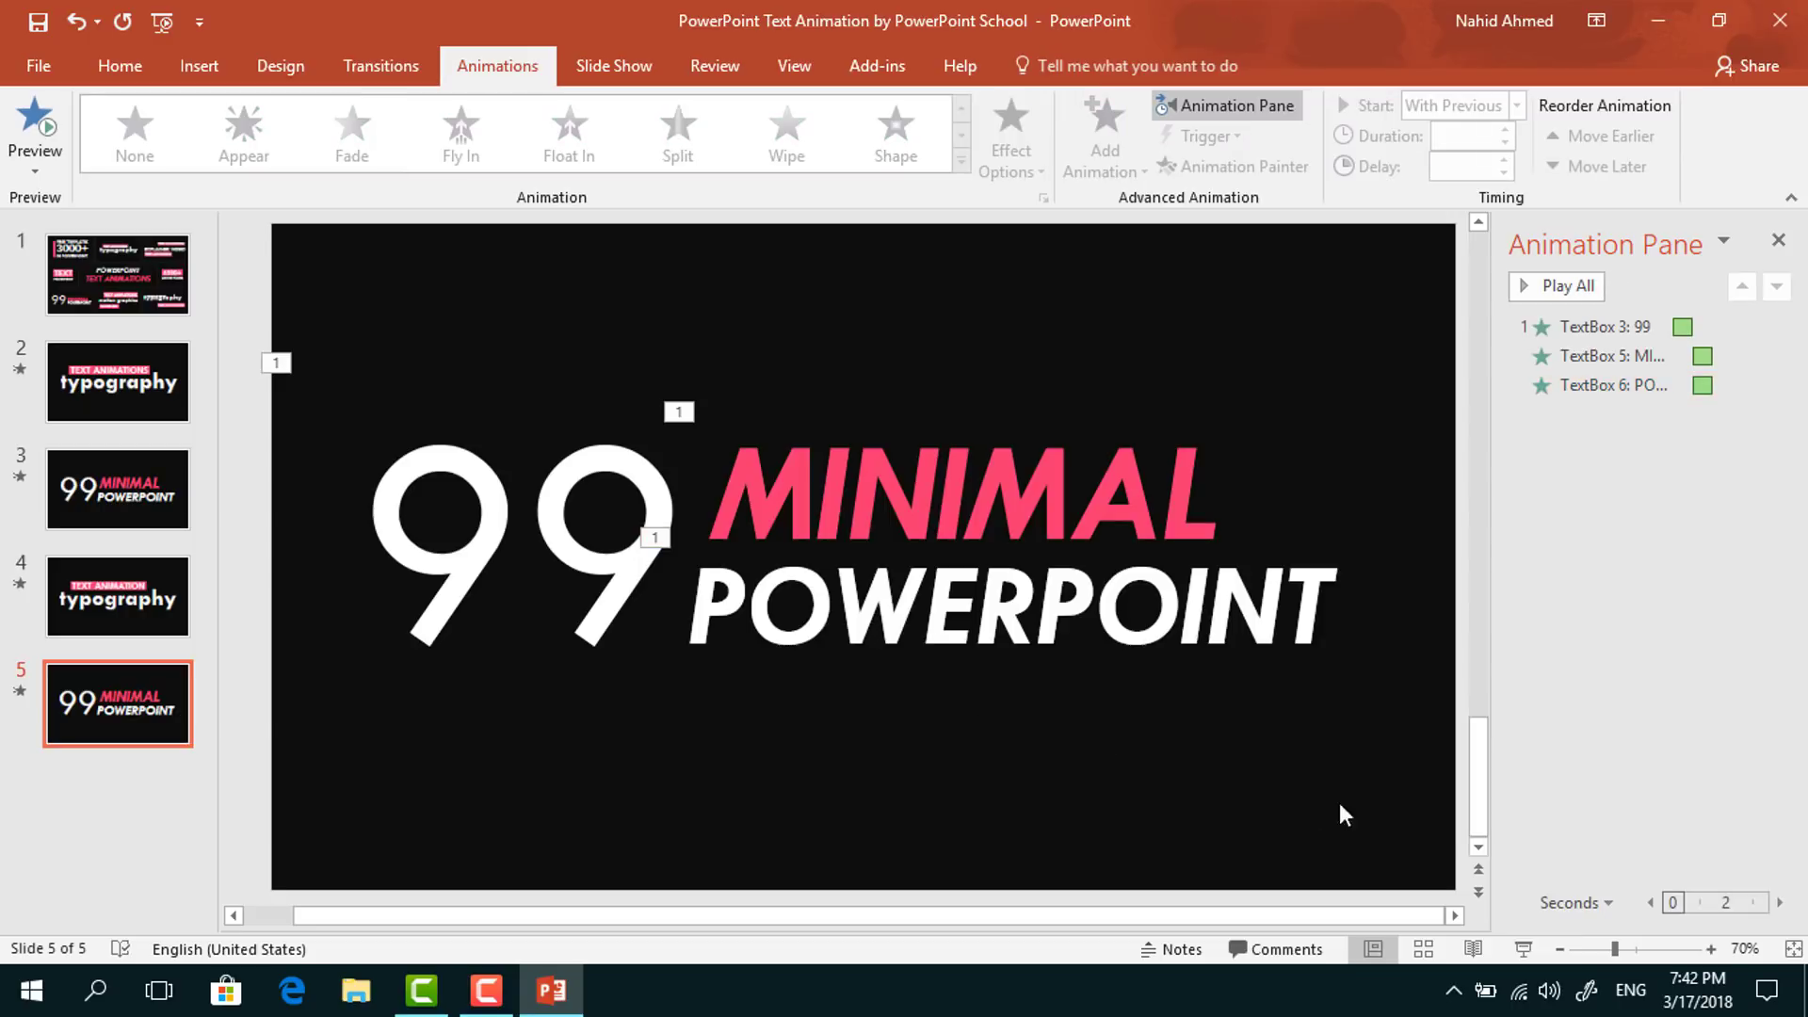
click(1523, 949)
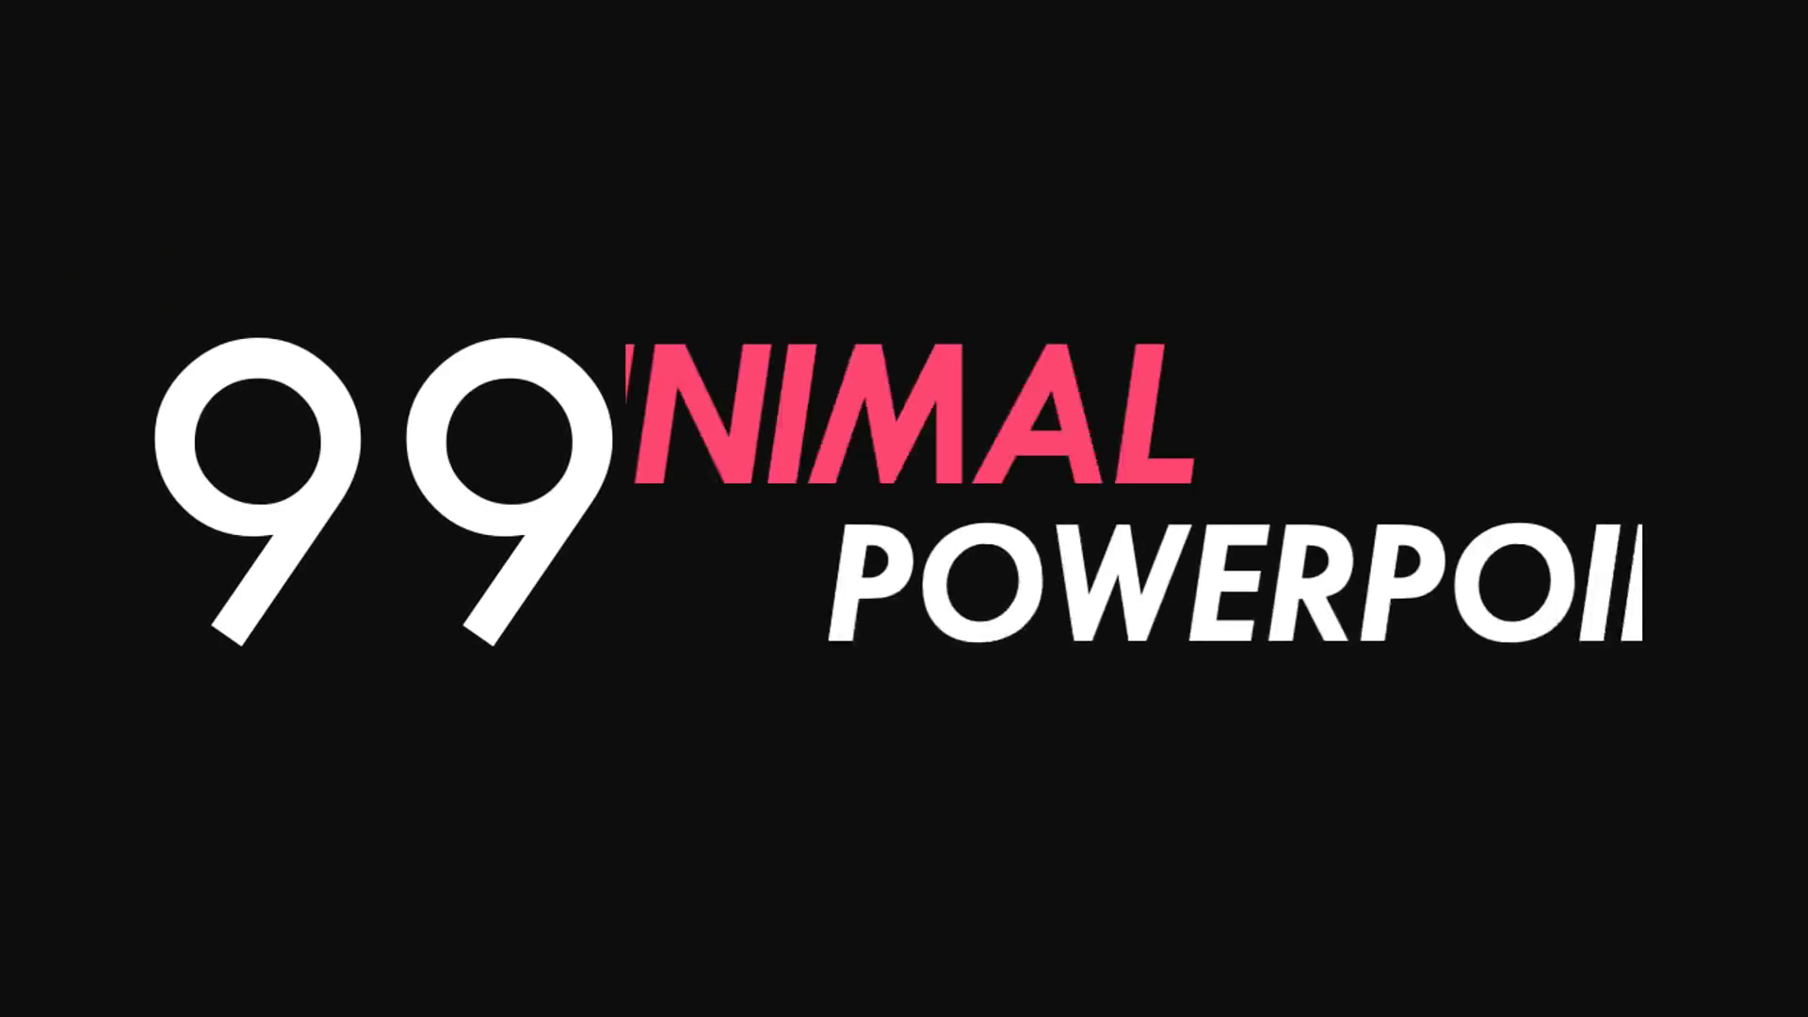